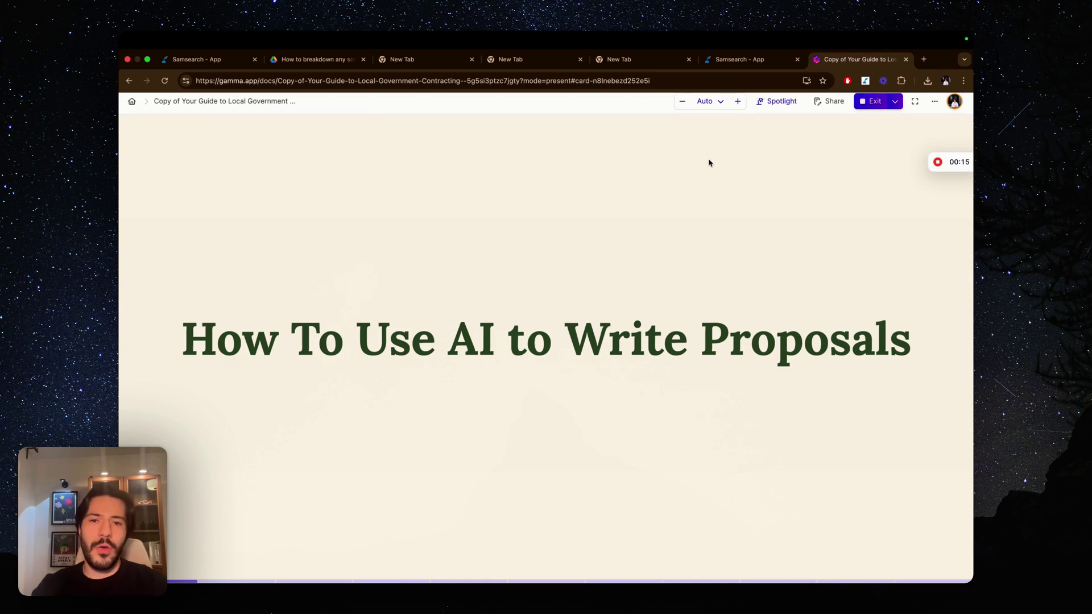
Look through the Capabilities Statement, Past Performances and Case studies PDFs in Acrobat
key("ctrl+Left")
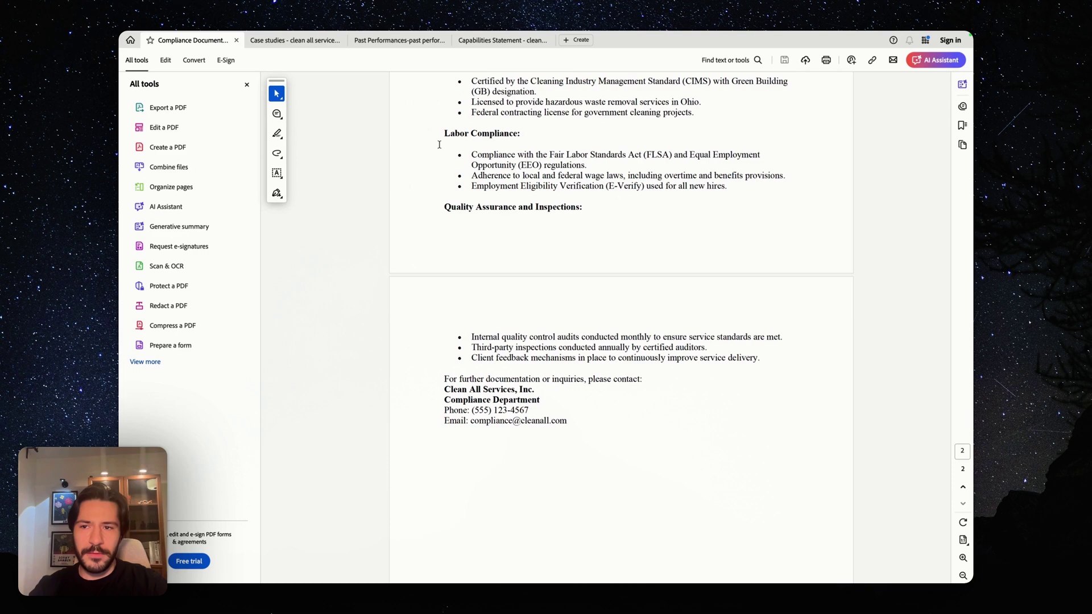
scroll(434, 177, "up", 10)
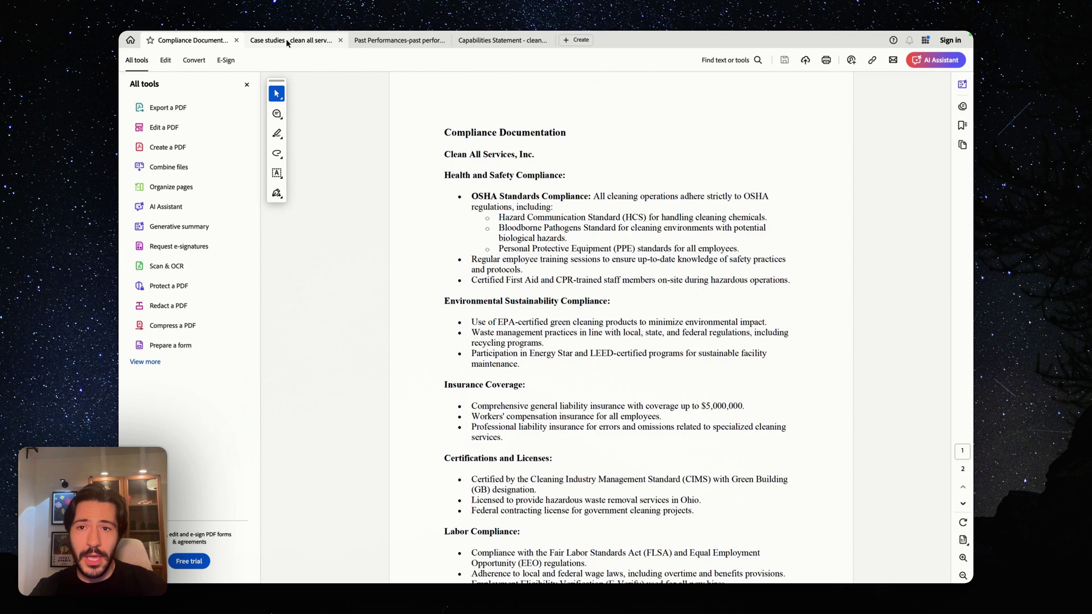
left_click(476, 39)
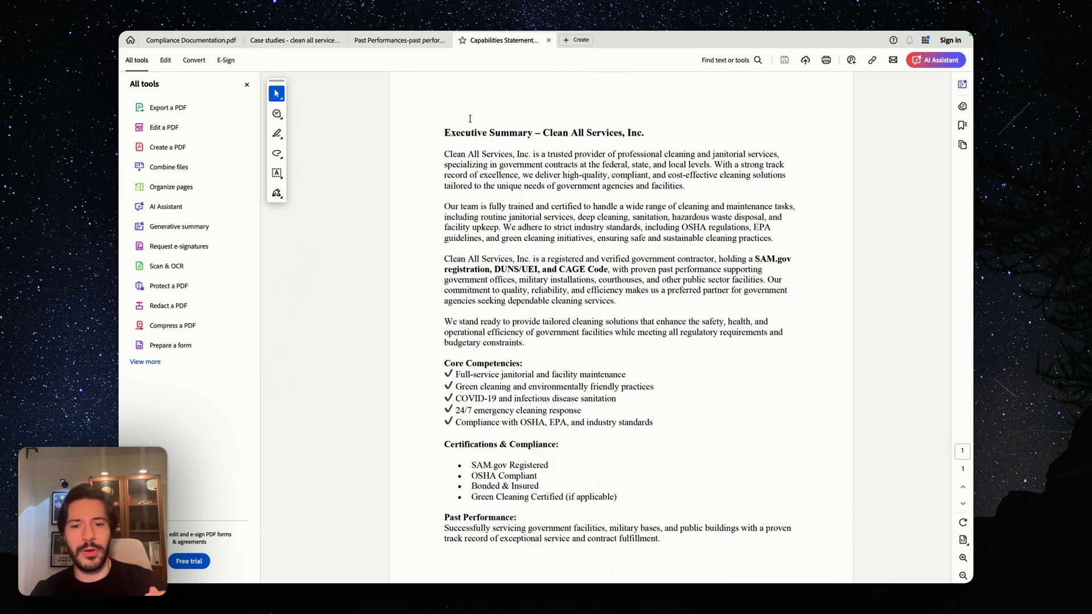
left_click(375, 40)
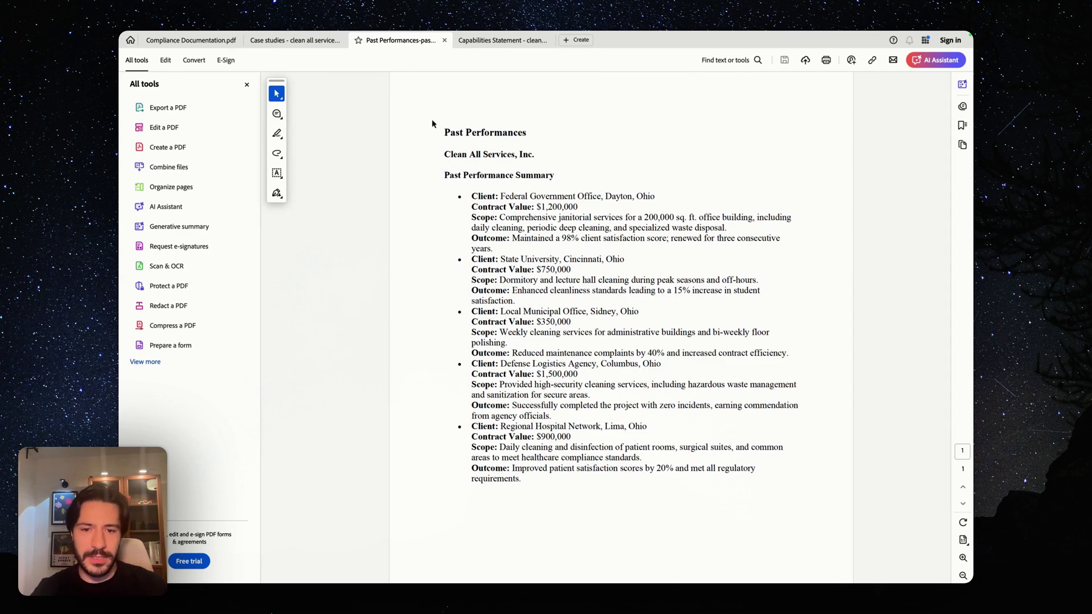
left_click(285, 41)
scroll(467, 221, "down", 1)
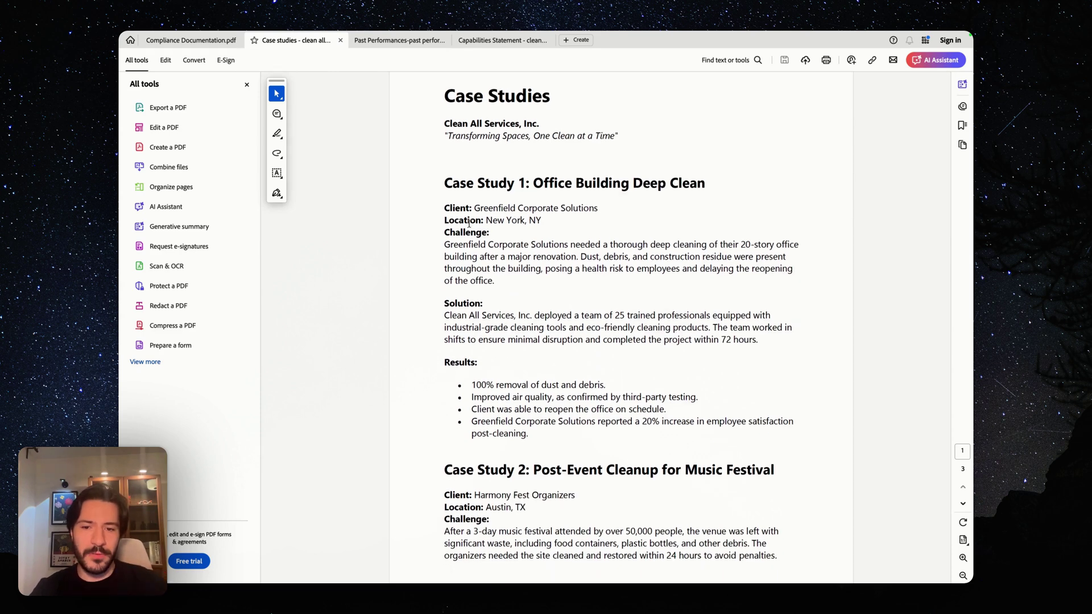
scroll(469, 223, "down", 4)
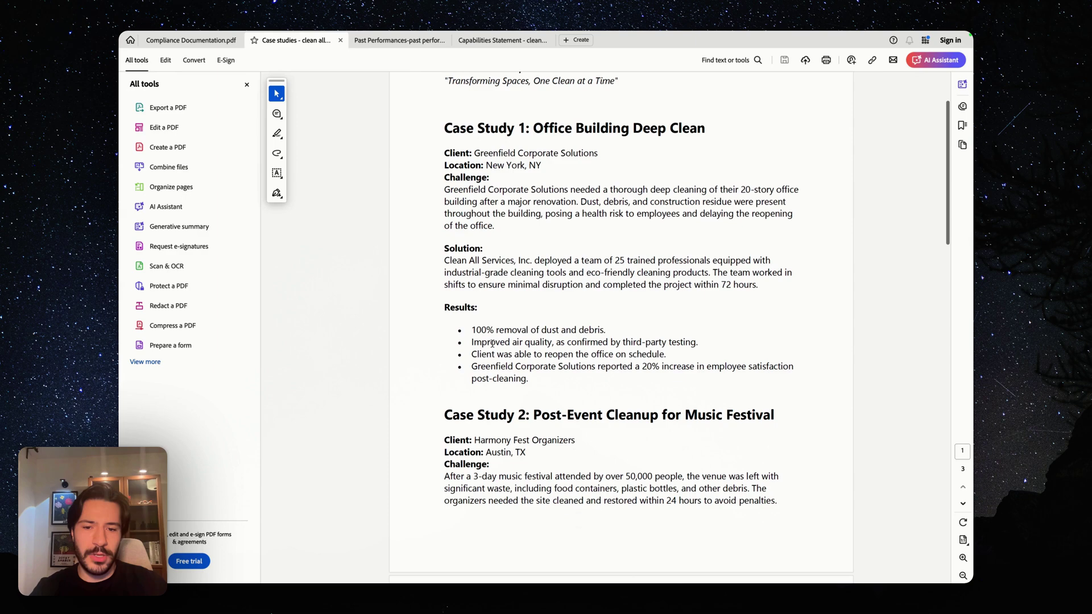
scroll(492, 343, "down", 6)
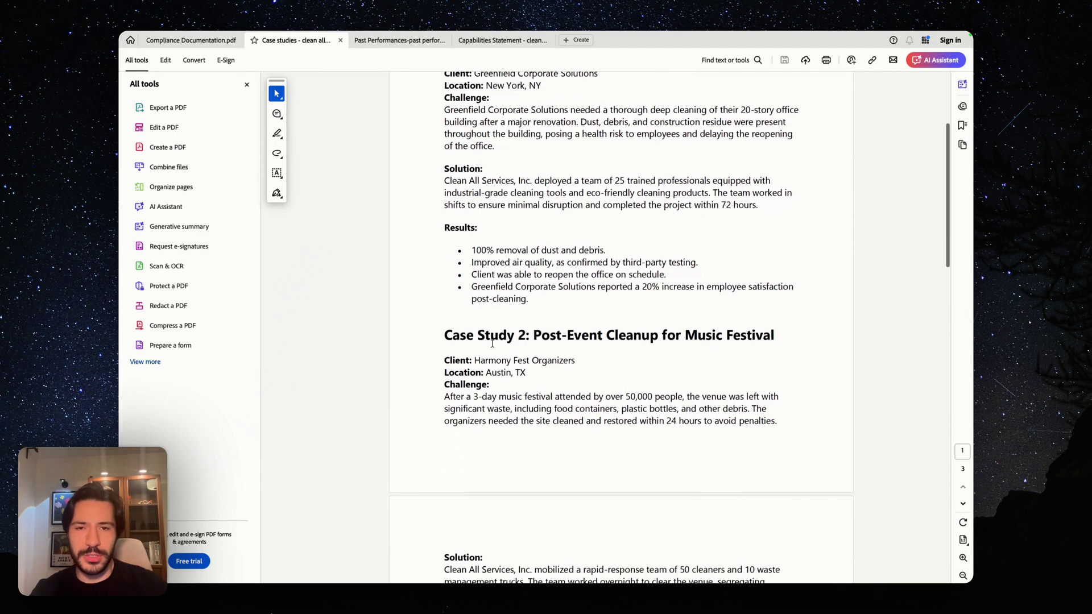
scroll(493, 344, "down", 7)
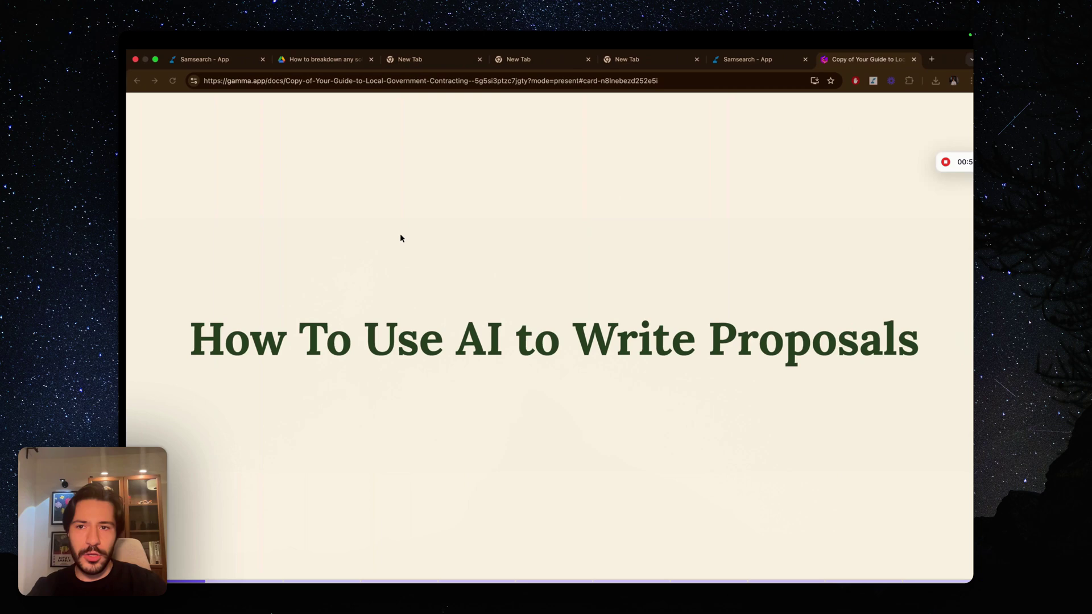
Show the company profile's Business Description with its cleaning-services summary and five NAICS codes
left_click(187, 60)
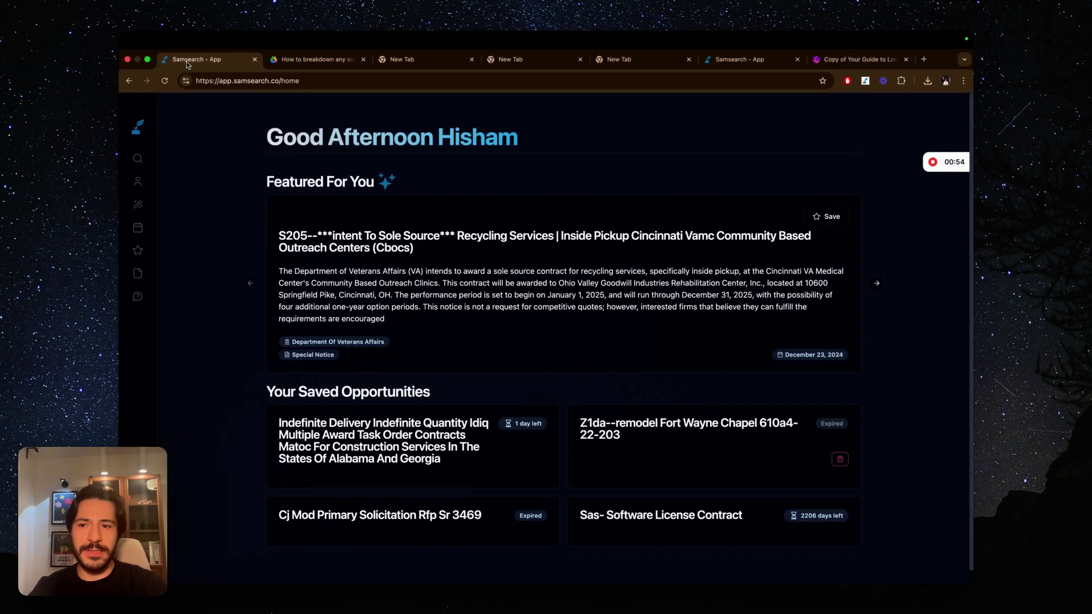
left_click(138, 181)
scroll(281, 294, "down", 1)
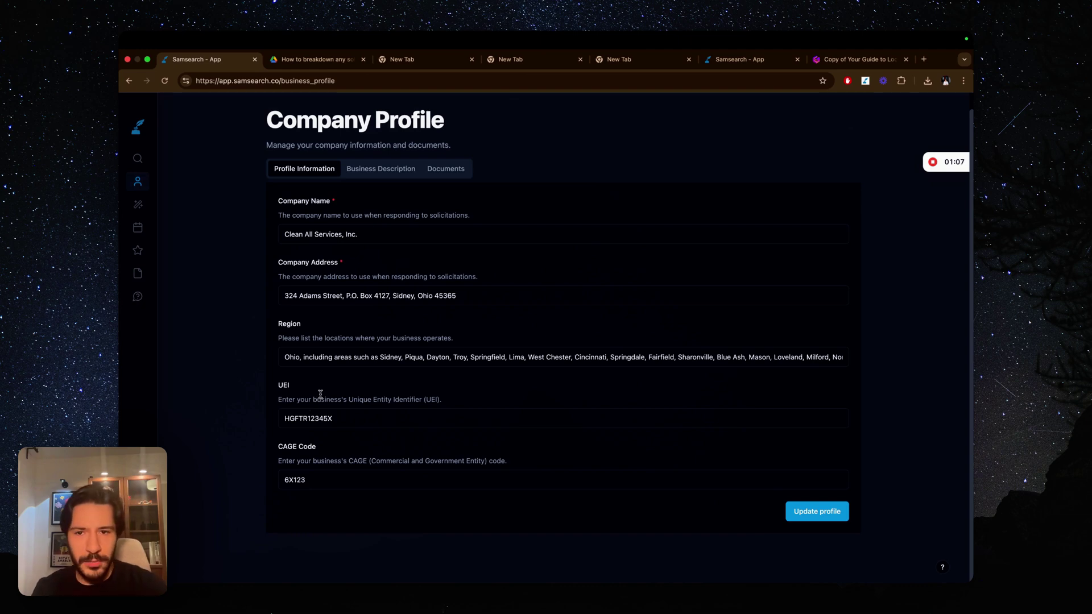
left_click(386, 171)
scroll(371, 332, "down", 1)
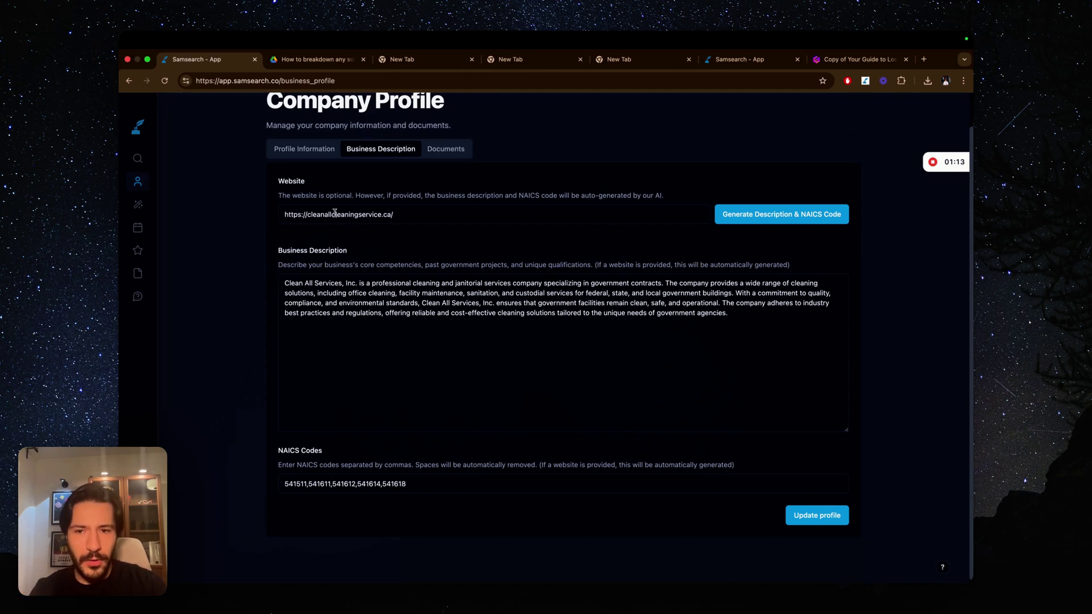
scroll(330, 227, "up", 2)
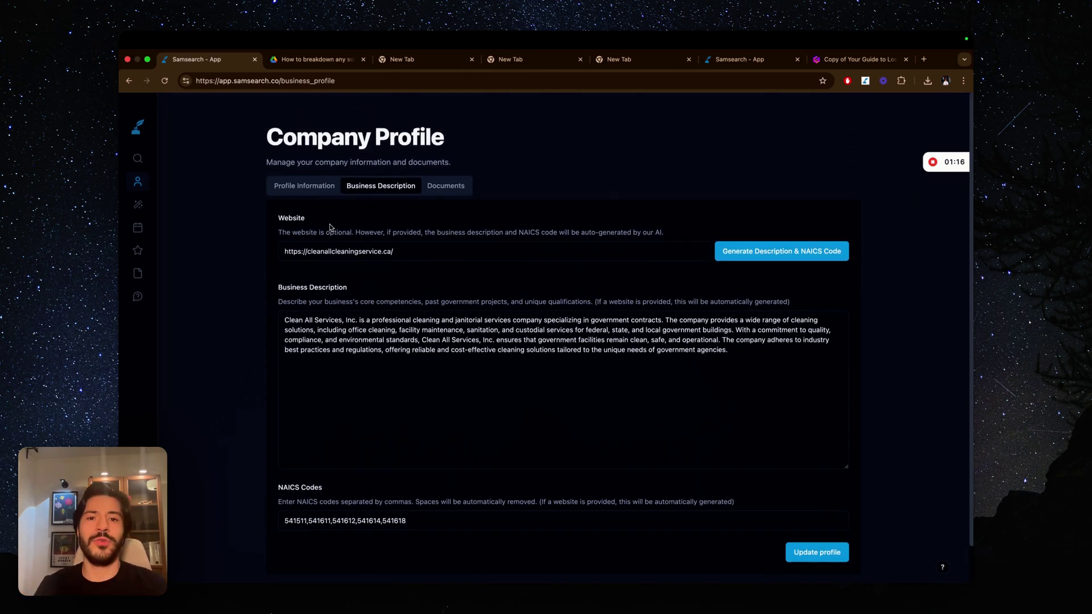
Expand the Case Studies, Past Performance, Compliance and Capabilities Statement folders under Indexed Documents
left_click(467, 186)
scroll(412, 330, "down", 1)
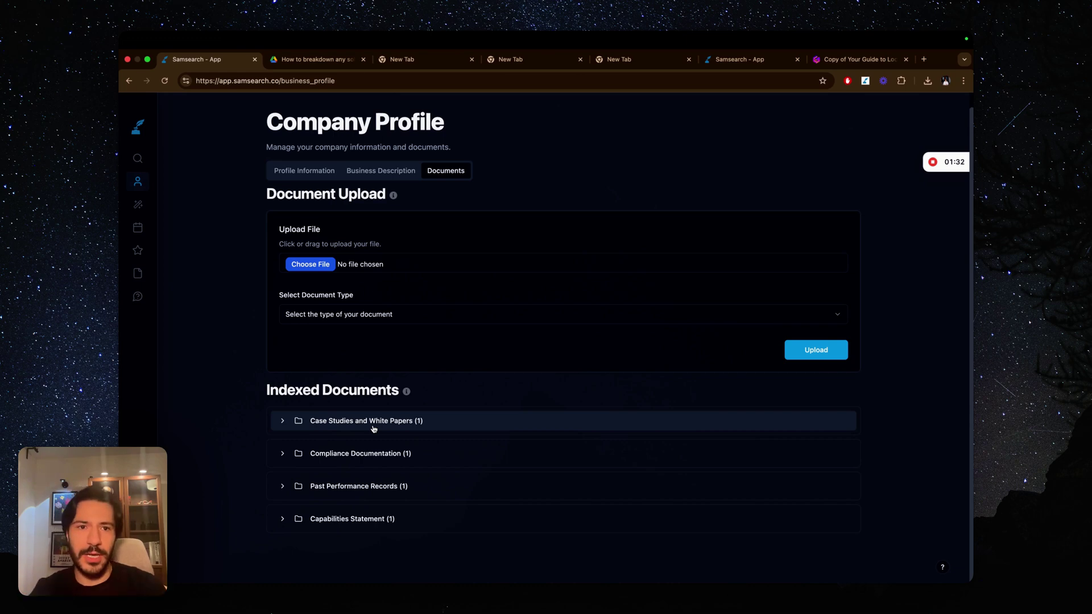
left_click(374, 426)
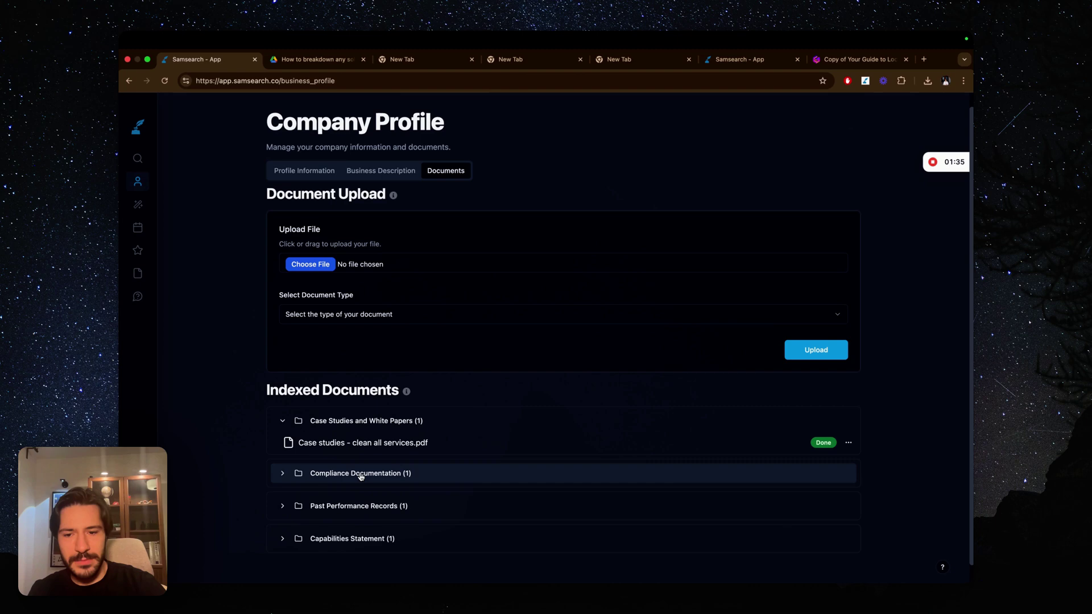
left_click(354, 506)
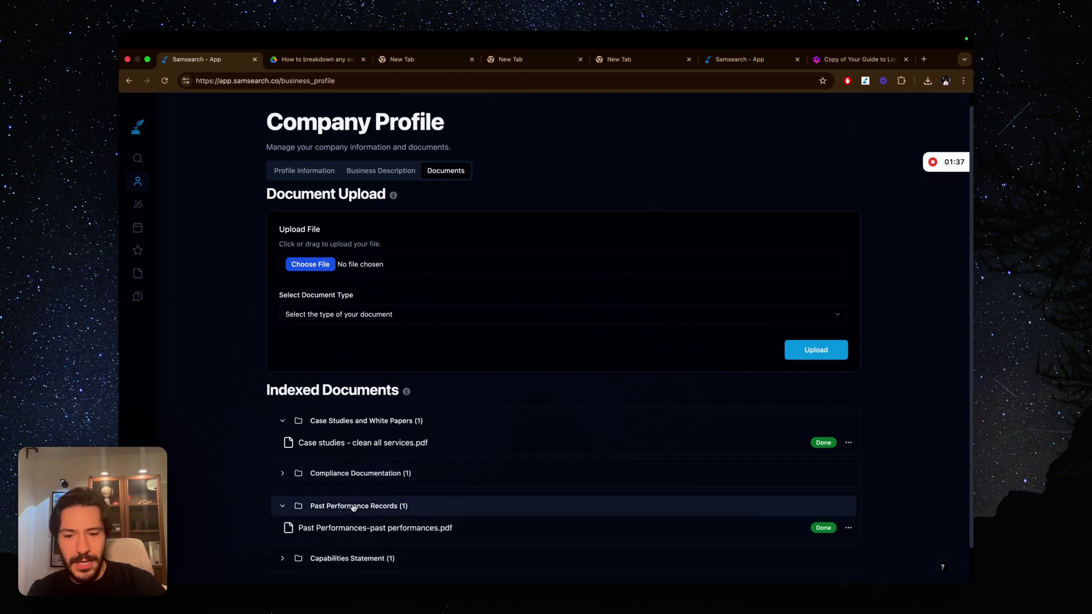
left_click(356, 477)
scroll(357, 494, "down", 1)
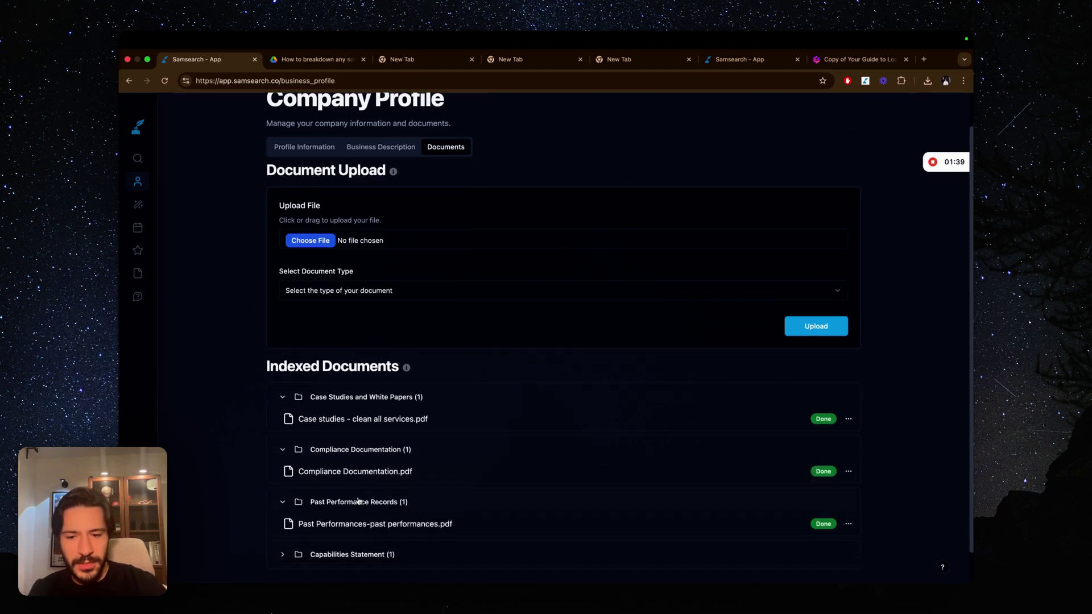
left_click(348, 549)
scroll(348, 537, "down", 1)
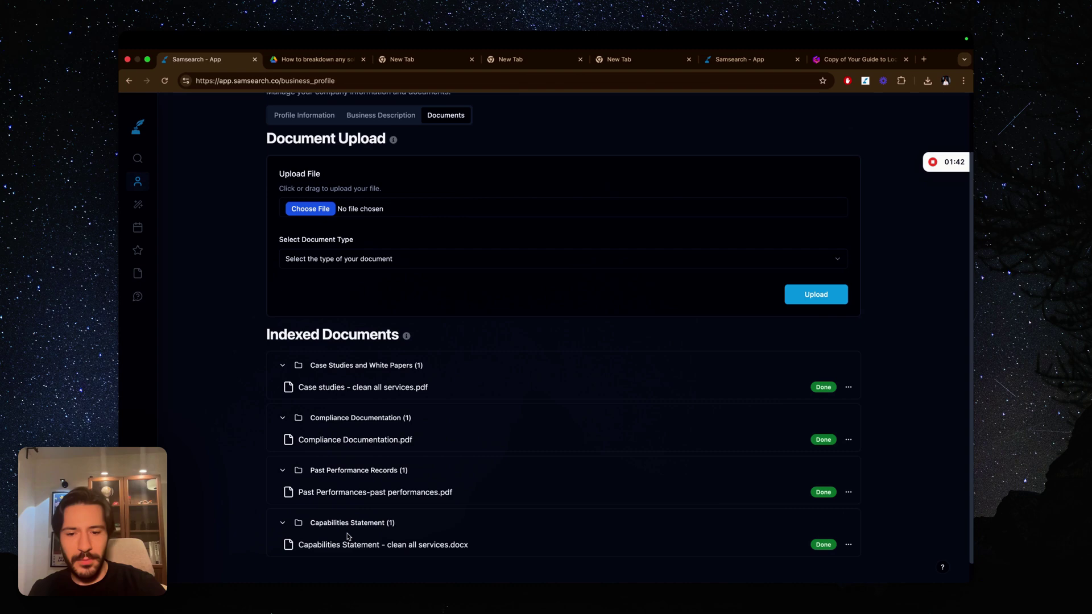
scroll(353, 513, "up", 1)
scroll(352, 509, "up", 2)
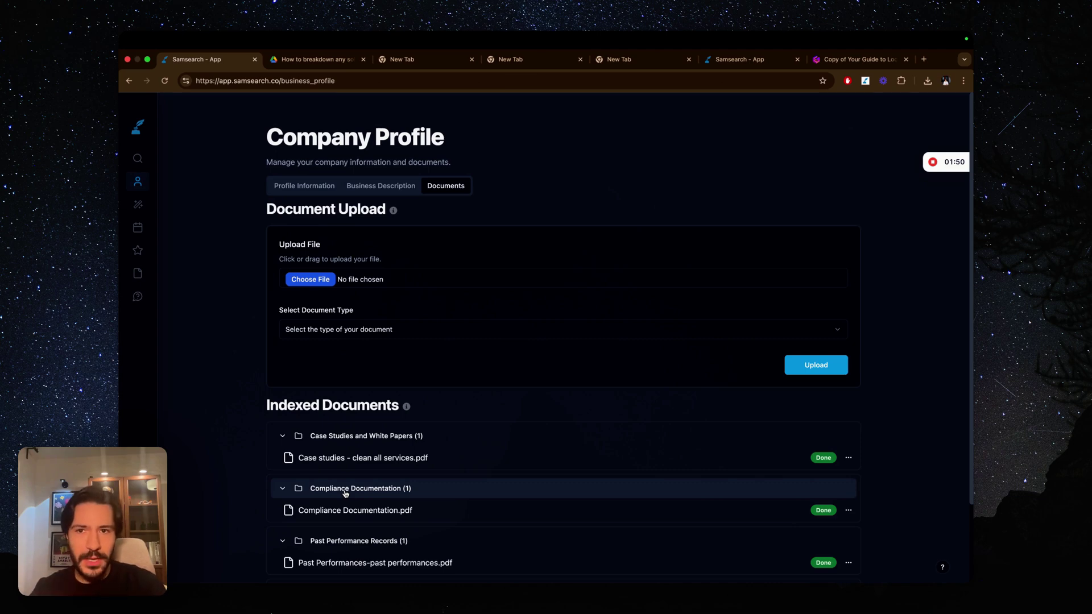
scroll(345, 492, "down", 3)
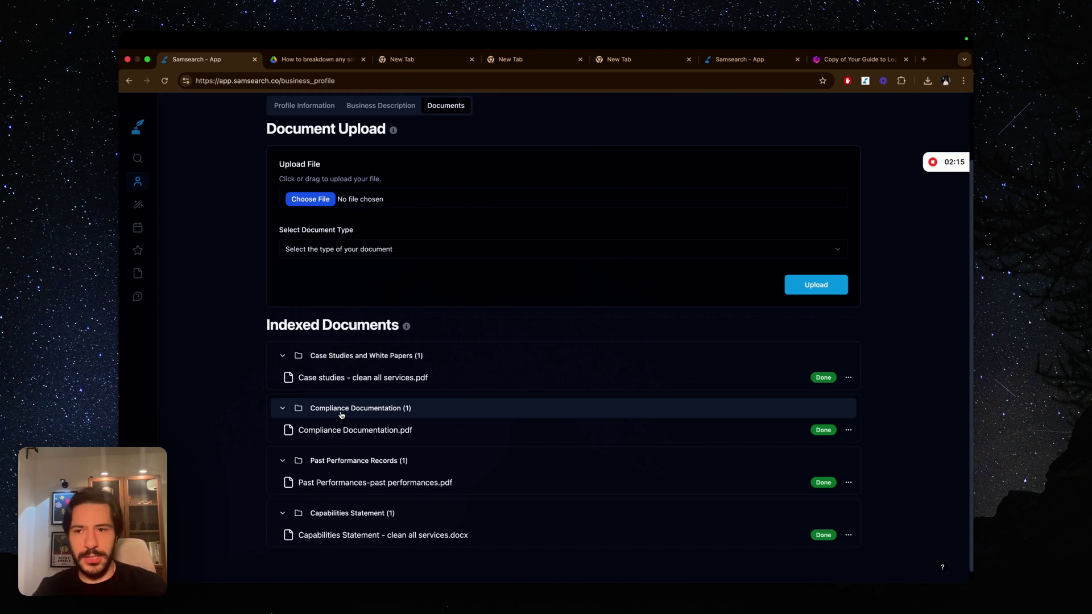
Run a federal opportunity search for 'cleaning contracts'
left_click(138, 157)
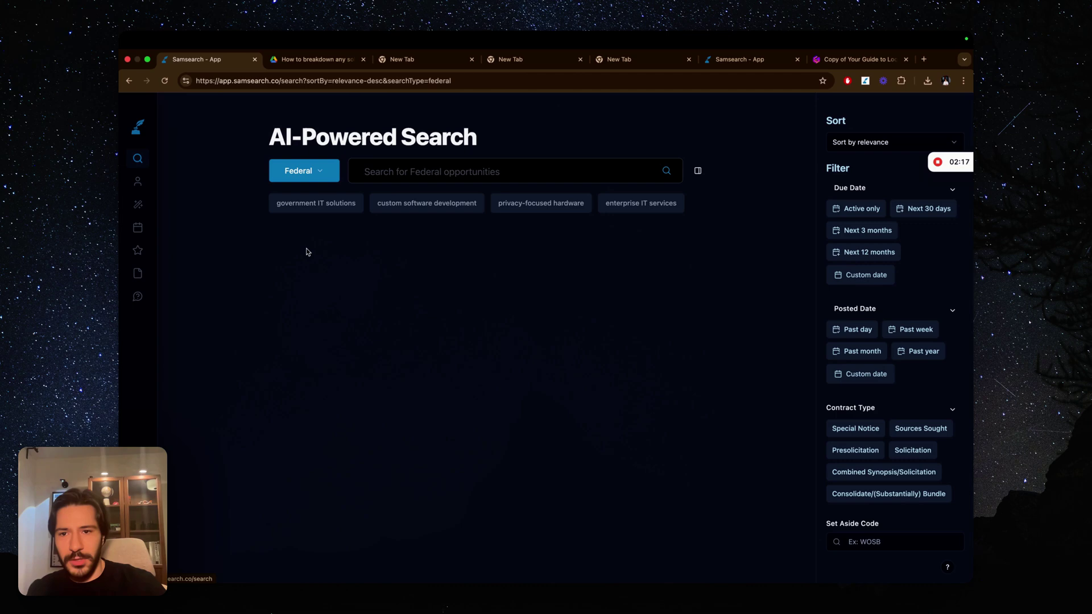
key("ctrl+Left")
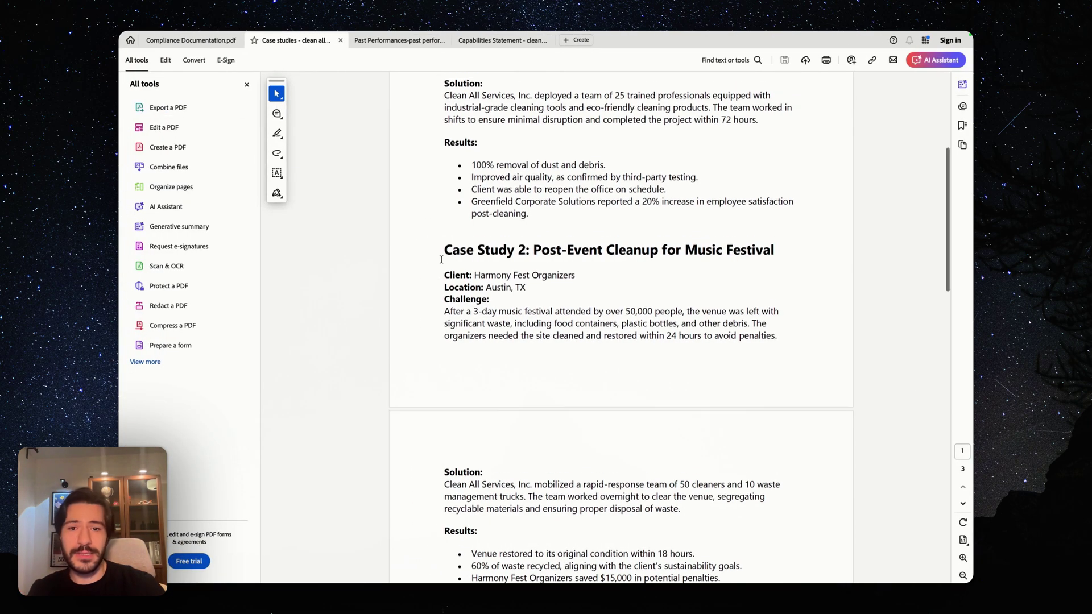
scroll(441, 259, "up", 1)
key("ctrl+Right")
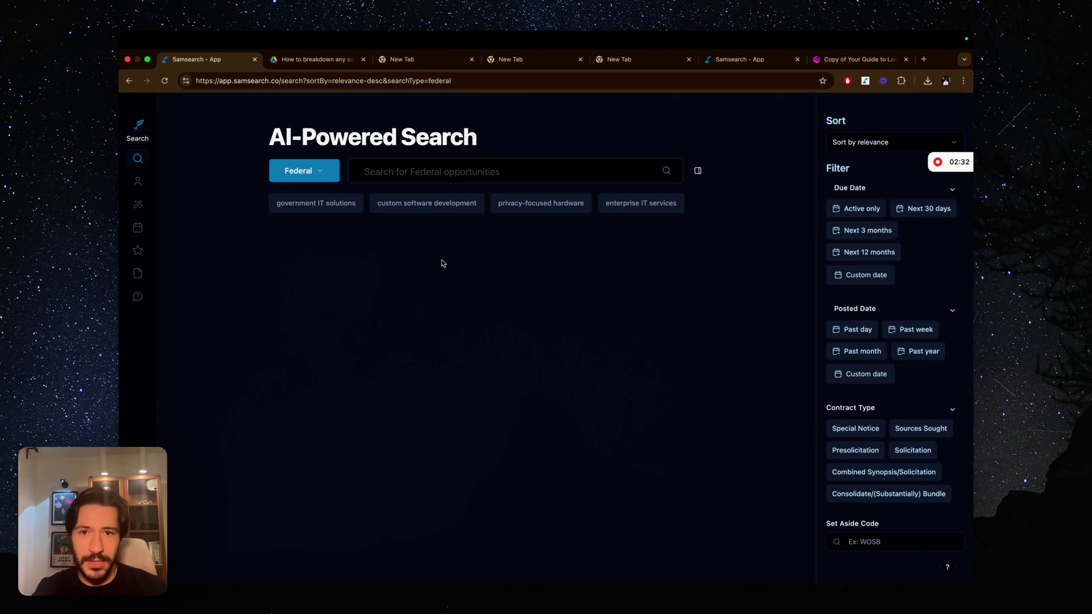
left_click(405, 172)
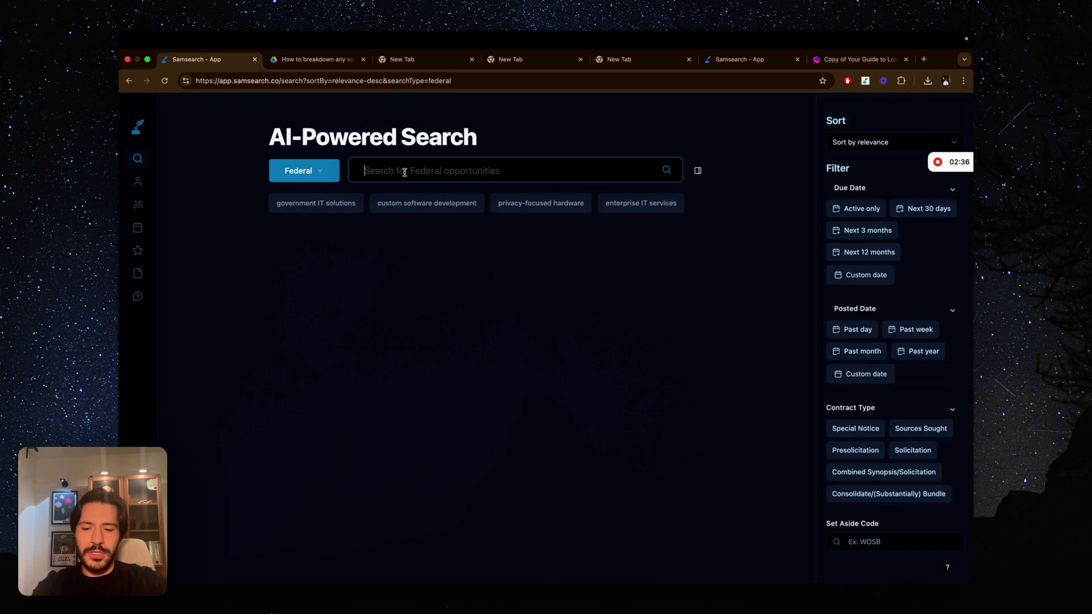
type("cleaning ")
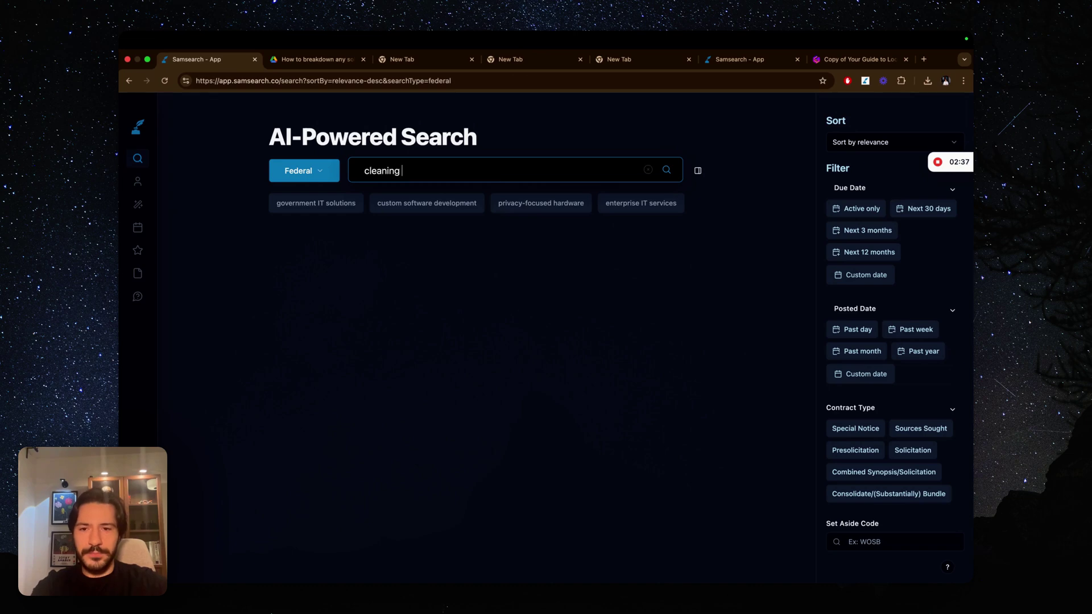
type("contracts")
key("Return")
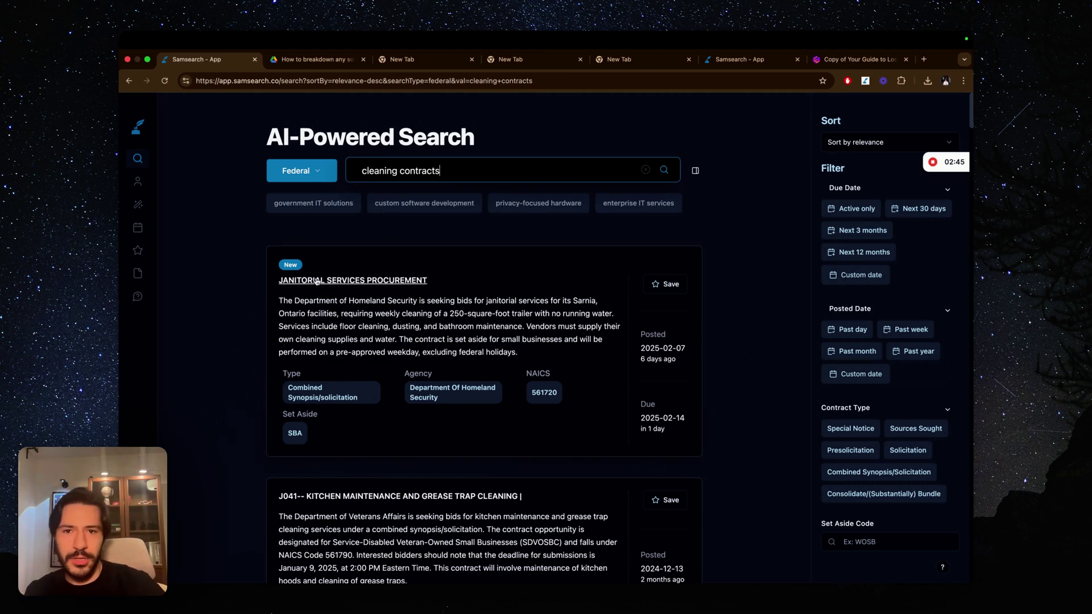
Save the Janitorial Services Procurement and Entry Mats Cleaning results, then return to the top
scroll(307, 284, "down", 2)
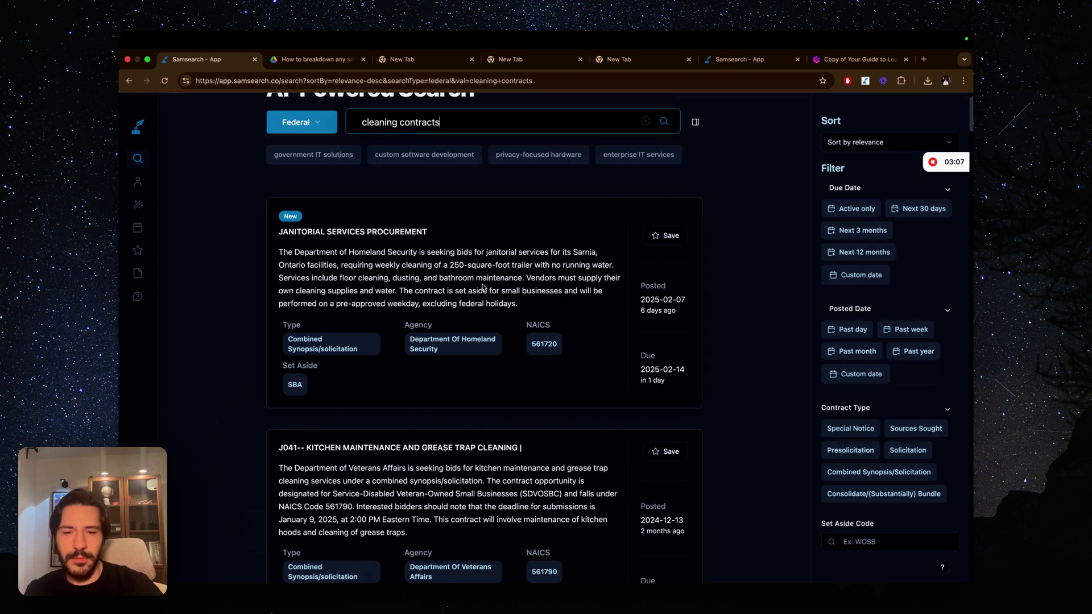
scroll(503, 287, "down", 1)
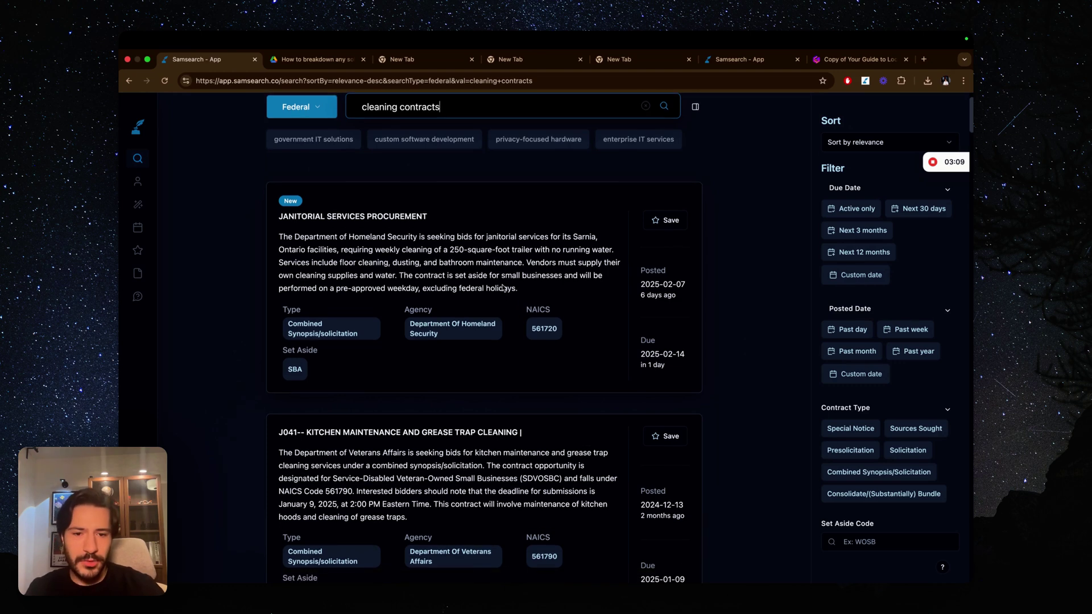
left_click(660, 211)
scroll(556, 314, "down", 10)
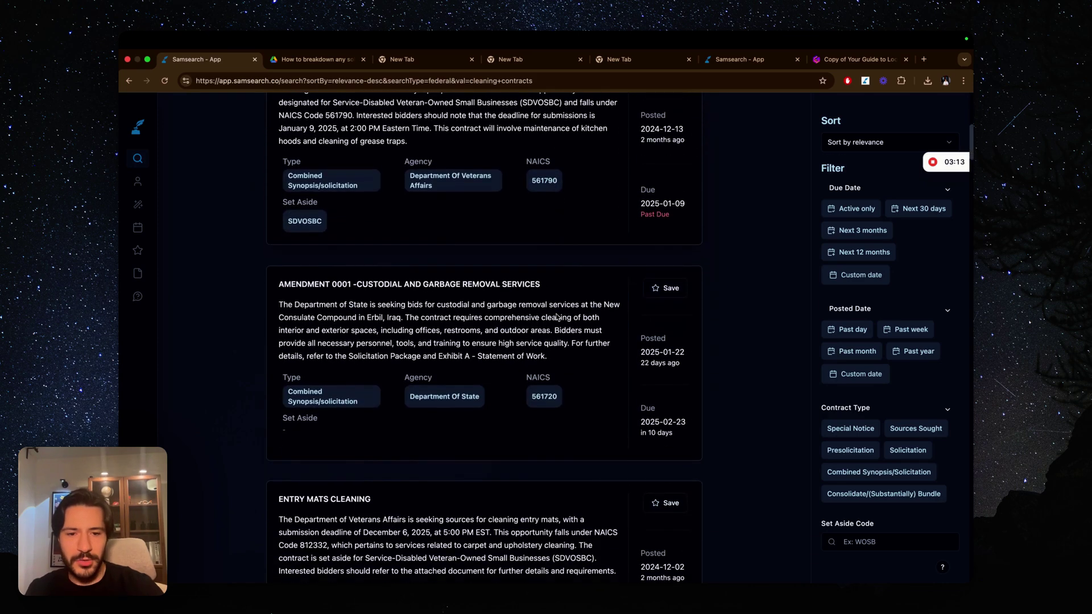
scroll(556, 316, "down", 5)
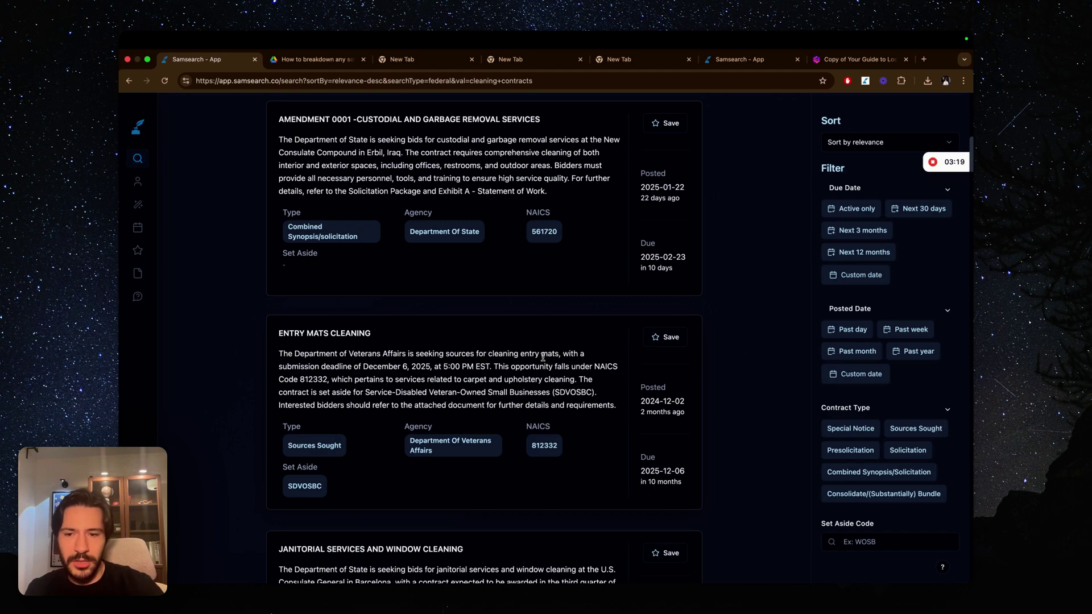
left_click(666, 341)
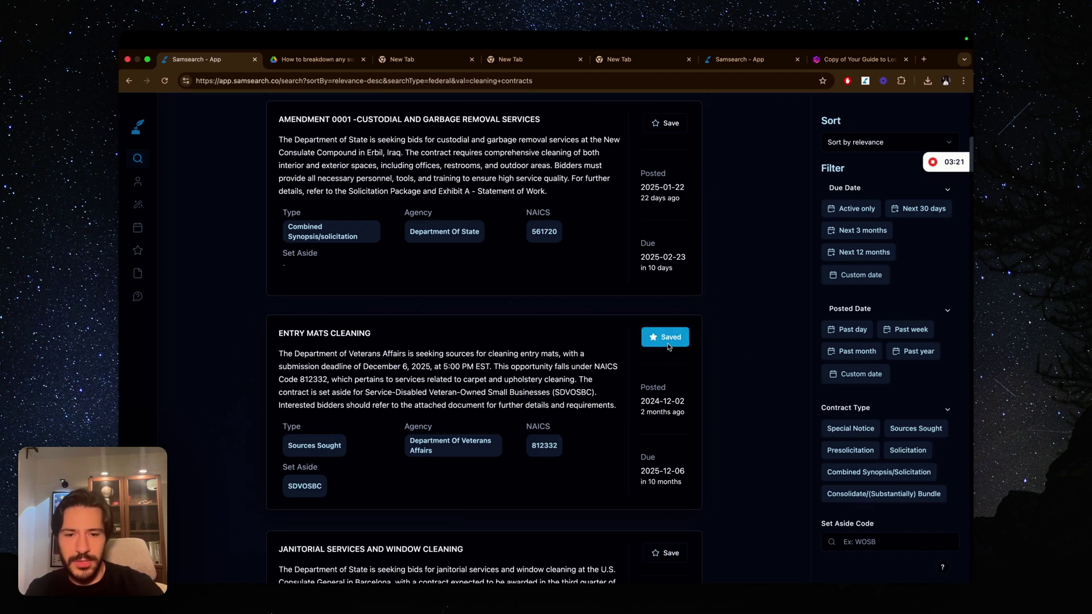
scroll(526, 384, "up", 10)
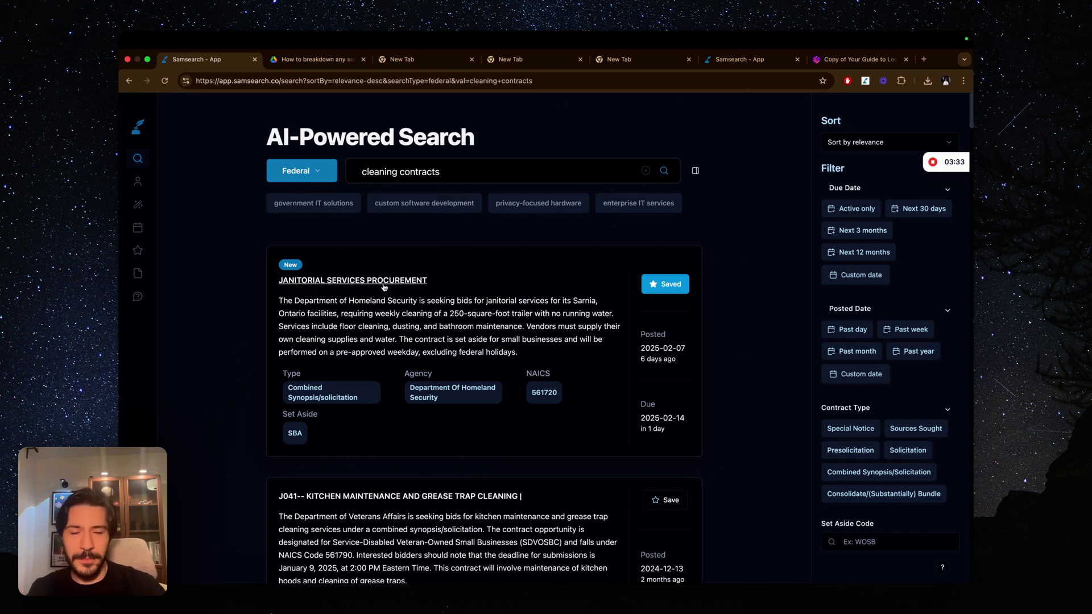
Open the Janitorial Services Procurement notice and review its description
left_click(384, 281)
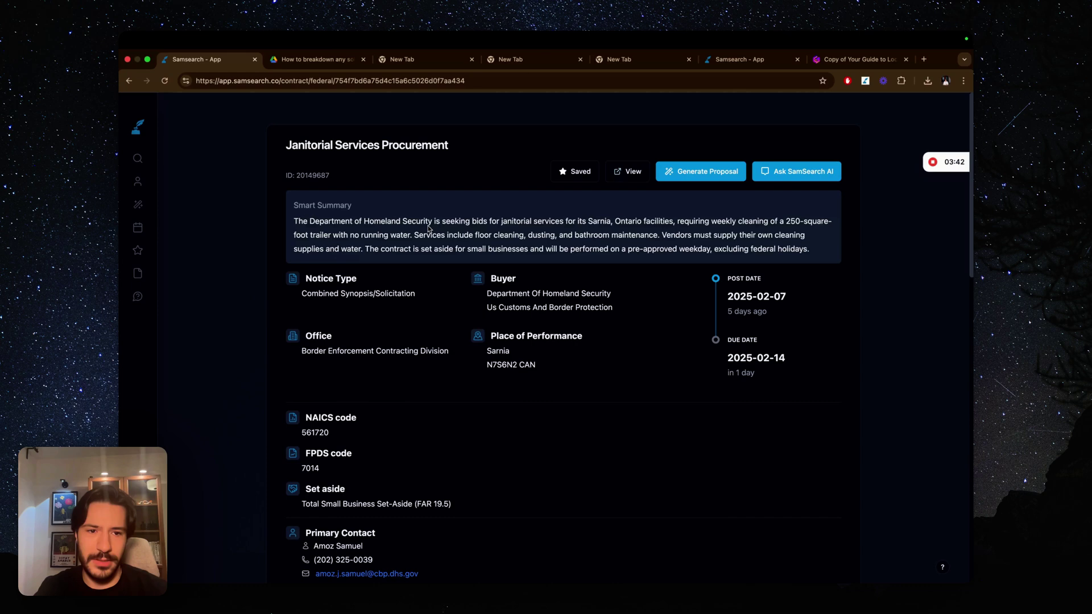
scroll(429, 229, "down", 2)
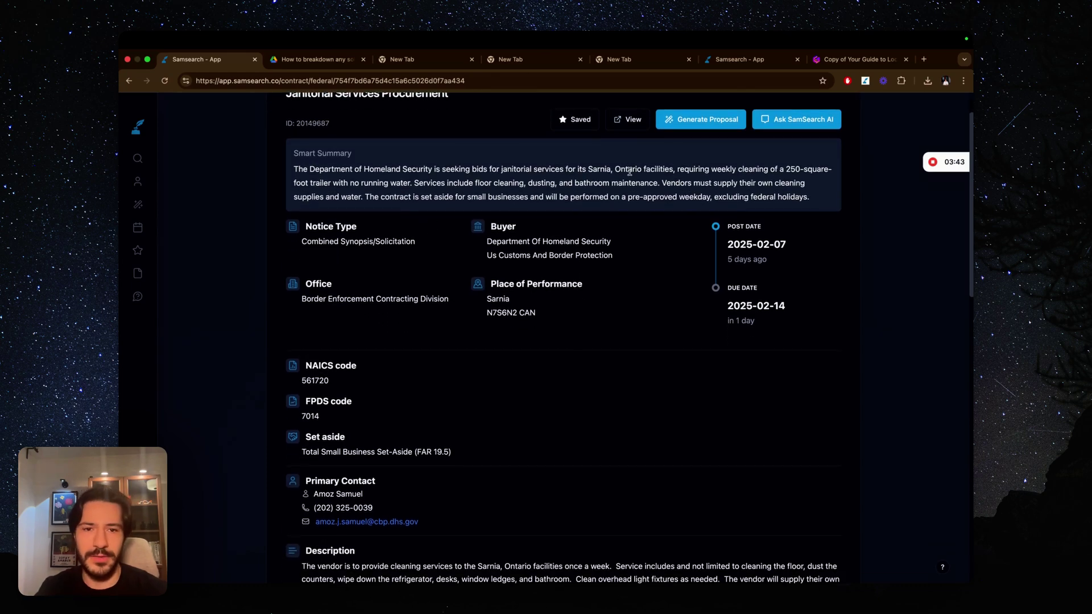
scroll(630, 172, "down", 5)
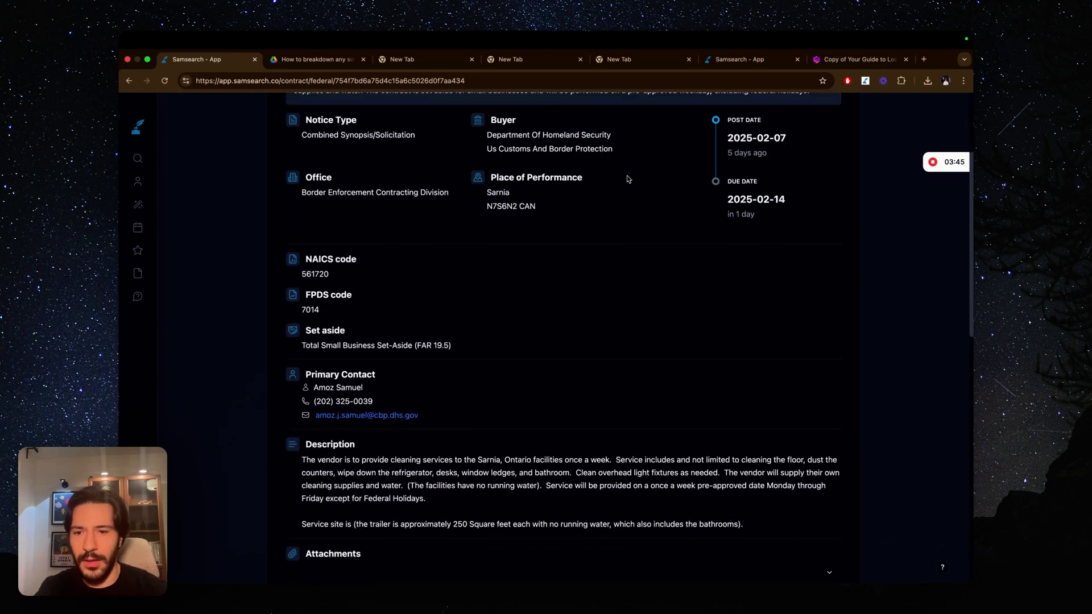
scroll(628, 179, "down", 6)
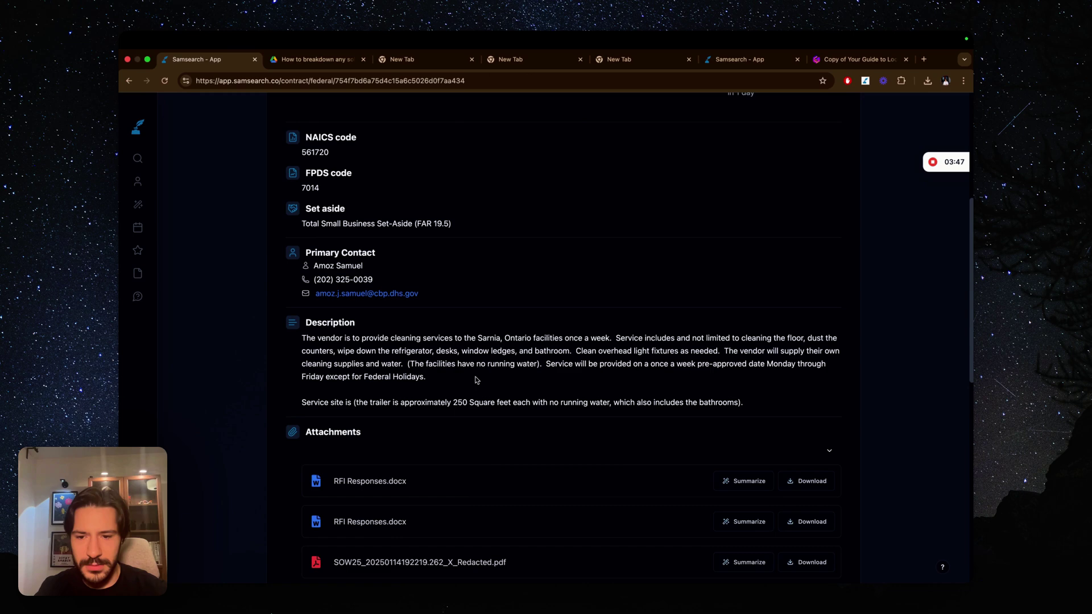
scroll(476, 379, "up", 12)
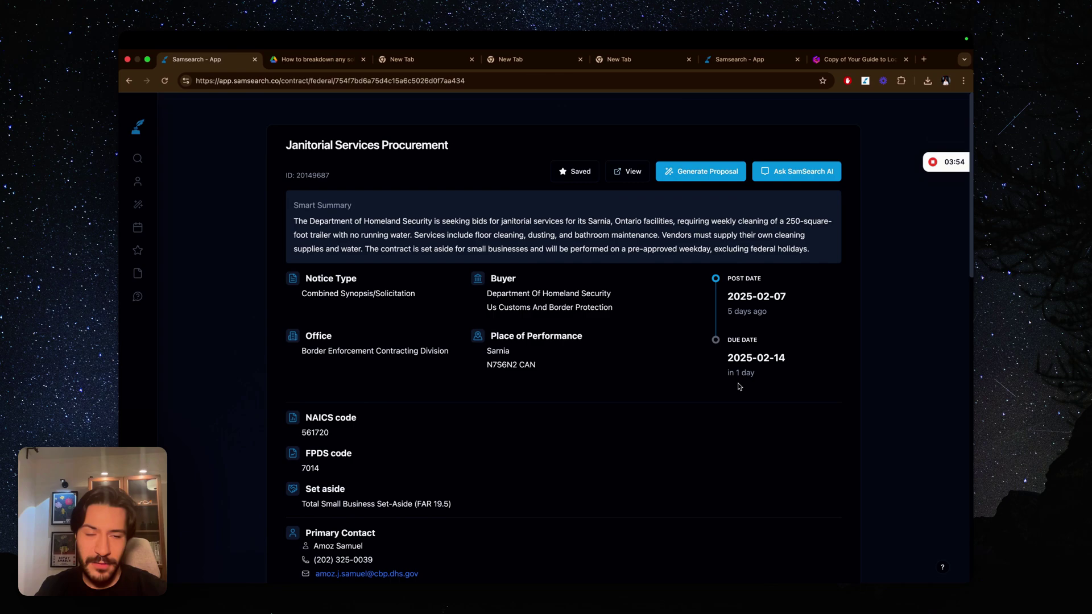
scroll(738, 386, "down", 14)
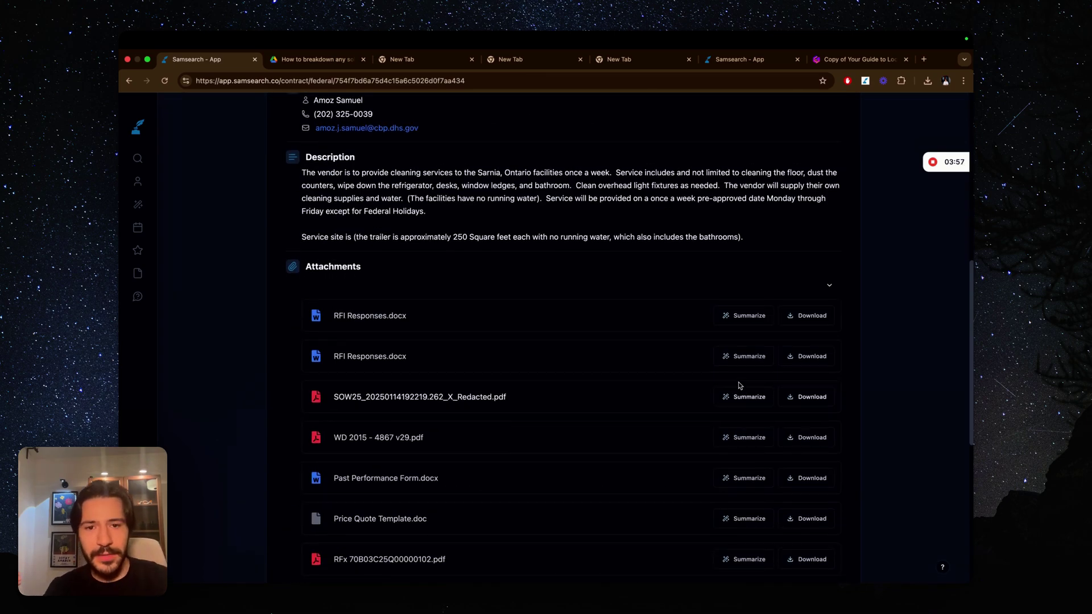
scroll(738, 386, "up", 14)
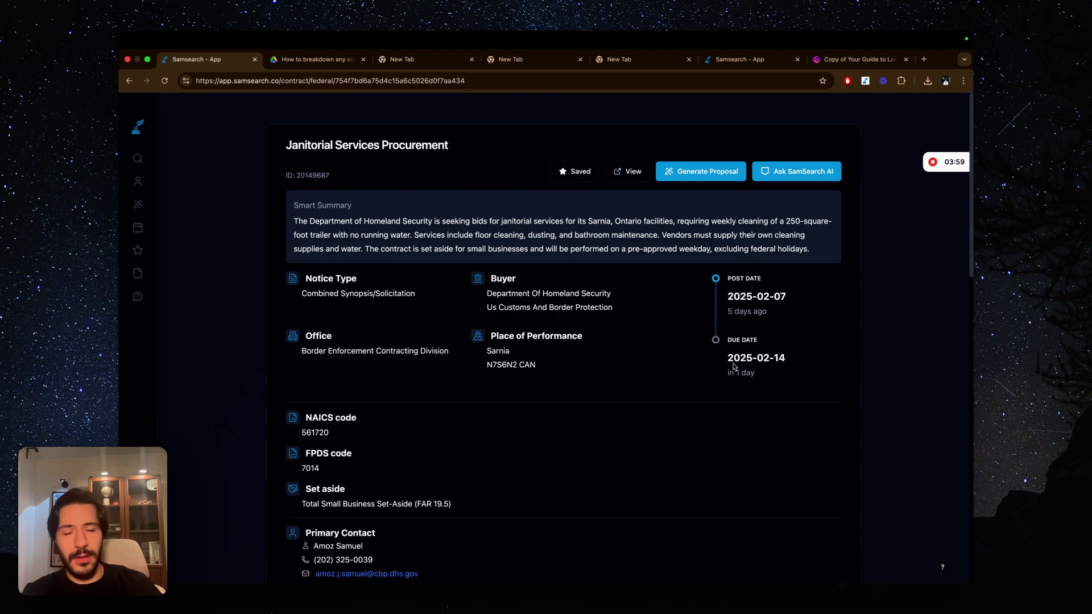
Request an AI summary of the first RFI Responses.docx attachment
scroll(750, 354, "down", 2)
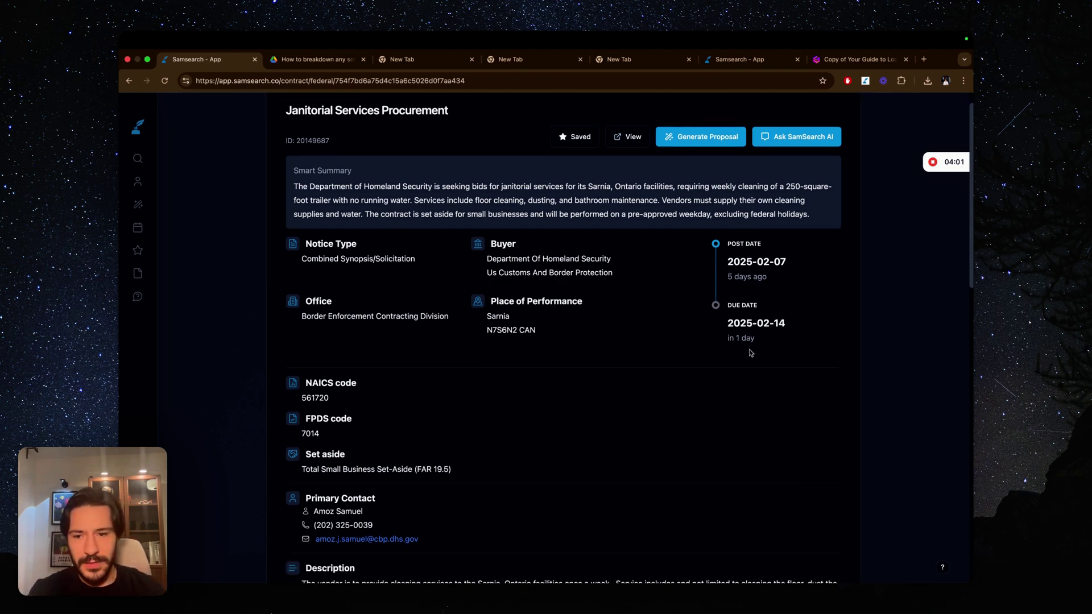
scroll(749, 353, "down", 12)
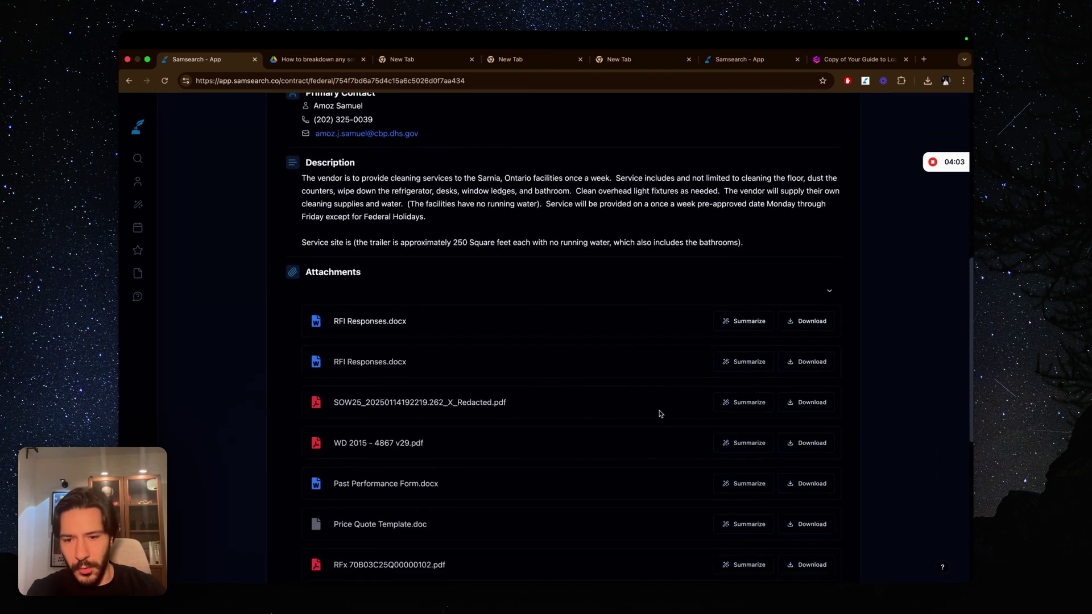
scroll(660, 414, "down", 1)
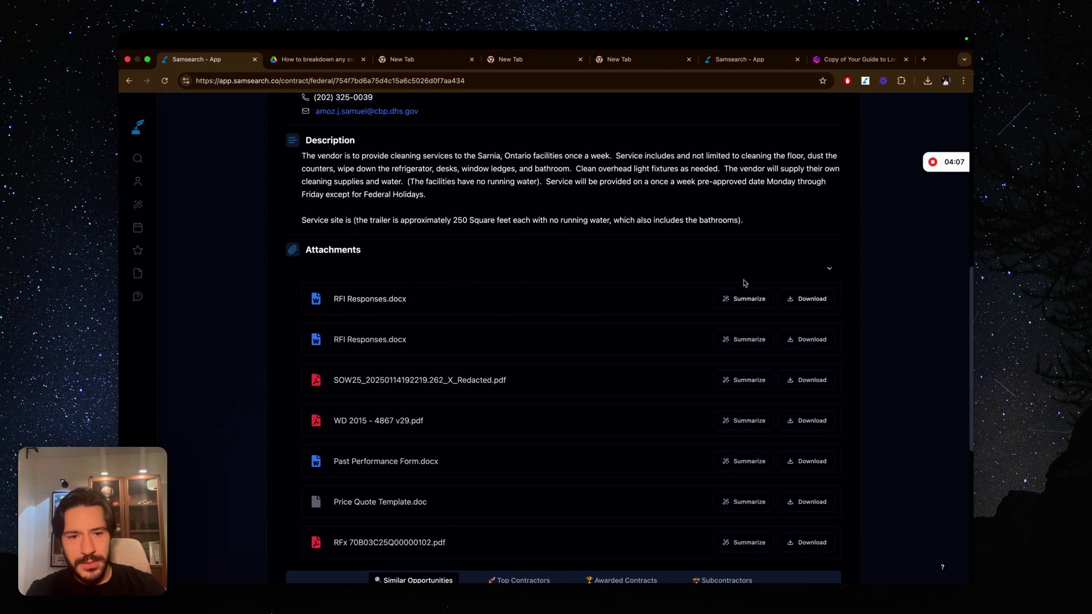
left_click(757, 300)
Read the RFI Responses summary covering past performance, subcontractors, trailer status and action items
scroll(579, 375, "down", 1)
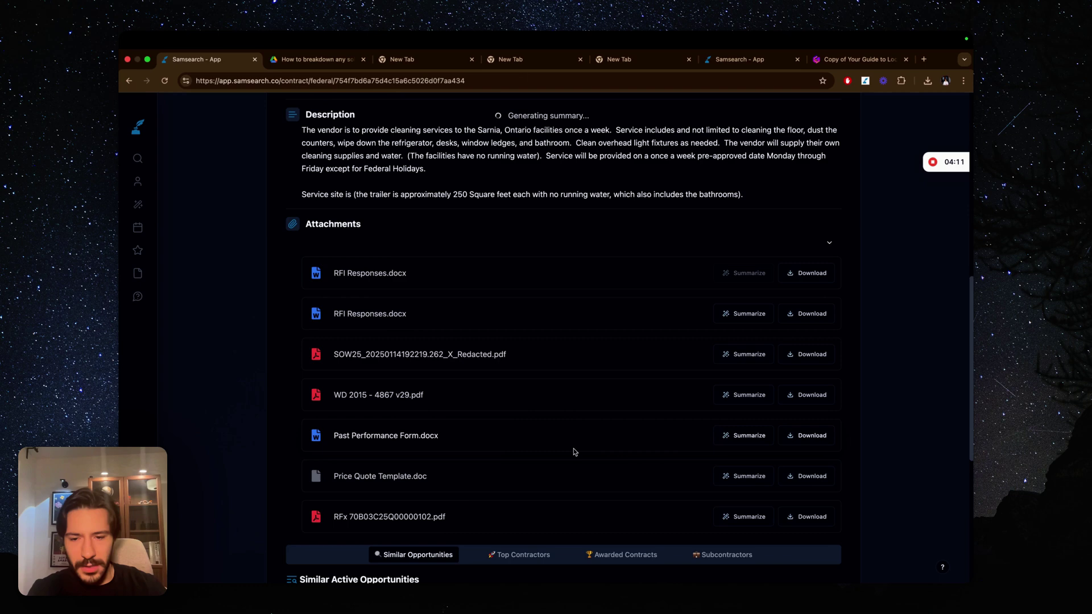
scroll(573, 449, "down", 1)
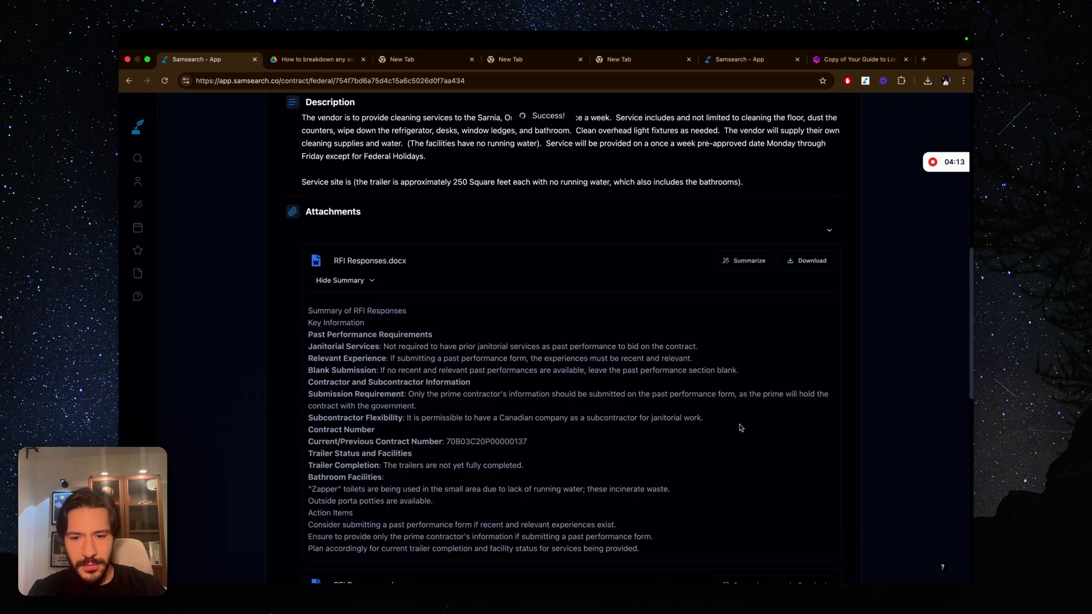
scroll(688, 456, "down", 4)
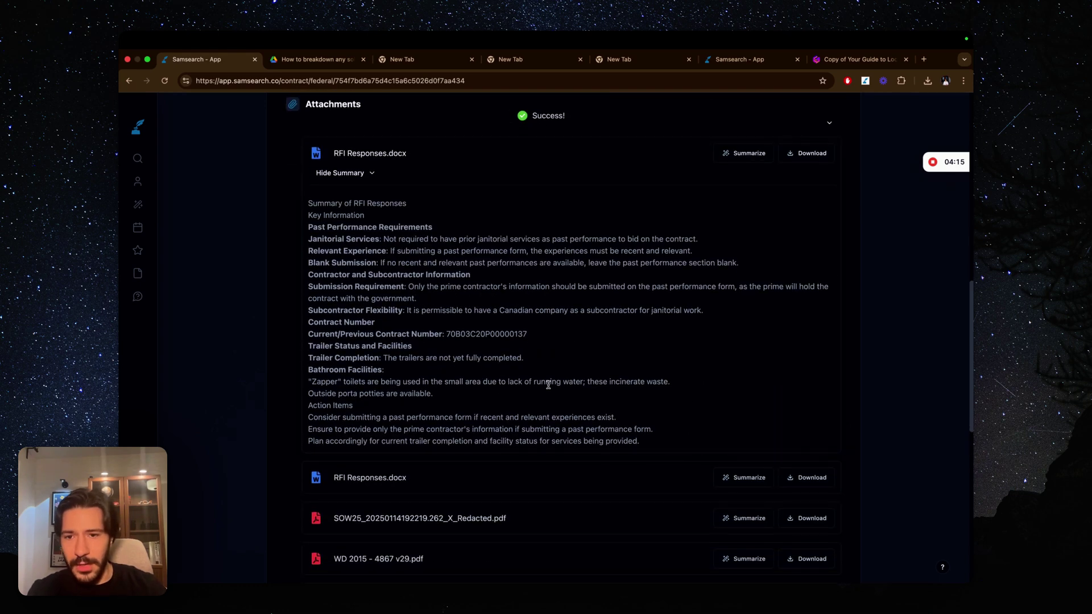
scroll(549, 385, "up", 1)
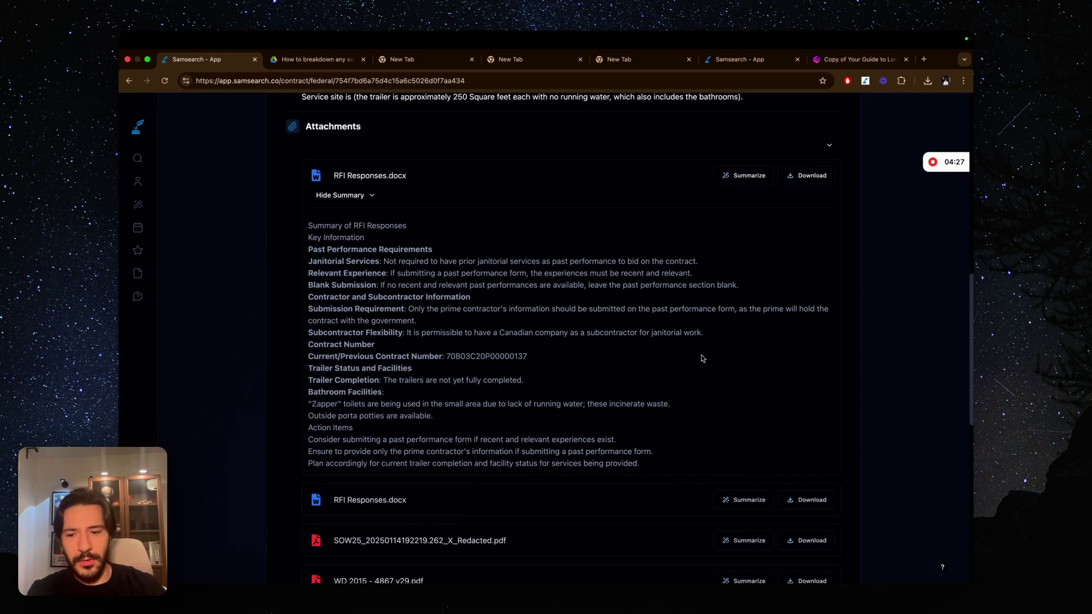
scroll(697, 382, "down", 3)
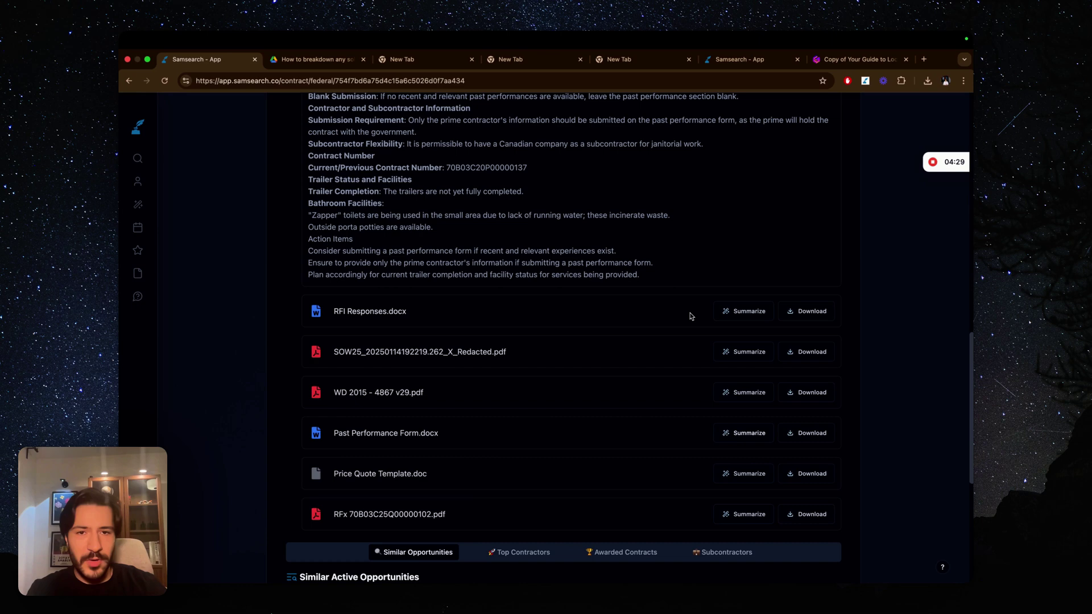
scroll(686, 312, "up", 1)
scroll(685, 312, "up", 15)
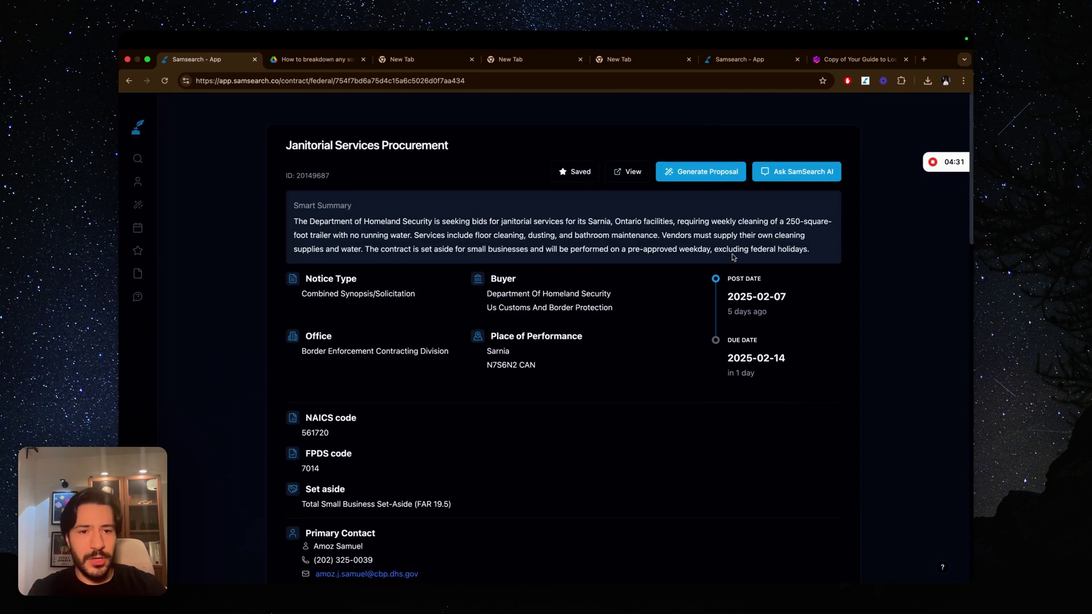
Ask SamSearch AI 'can i subcontract this to a company in canada'
left_click(790, 172)
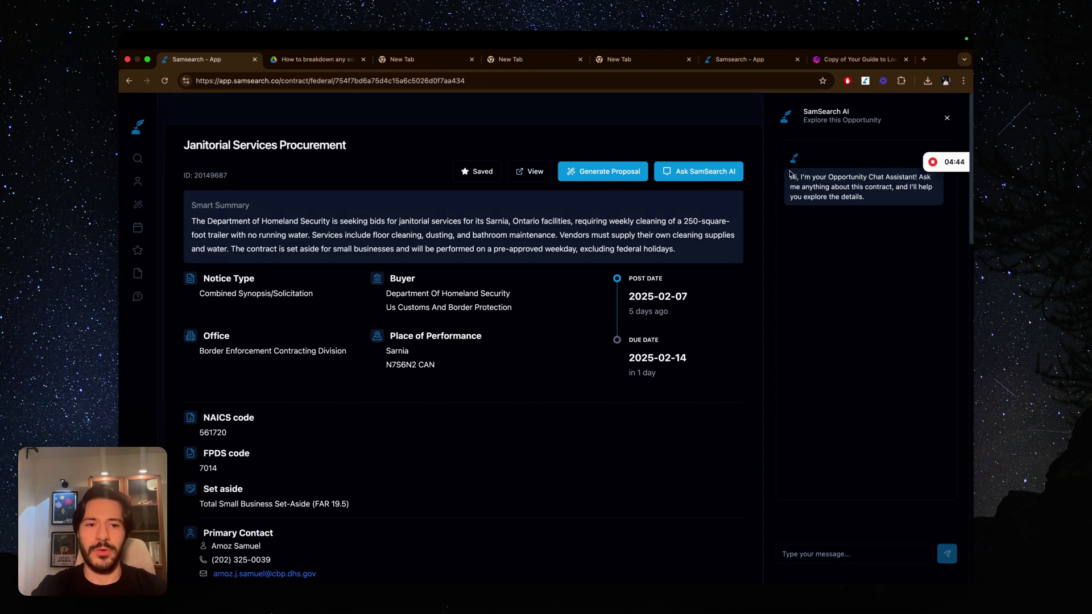
left_click(807, 552)
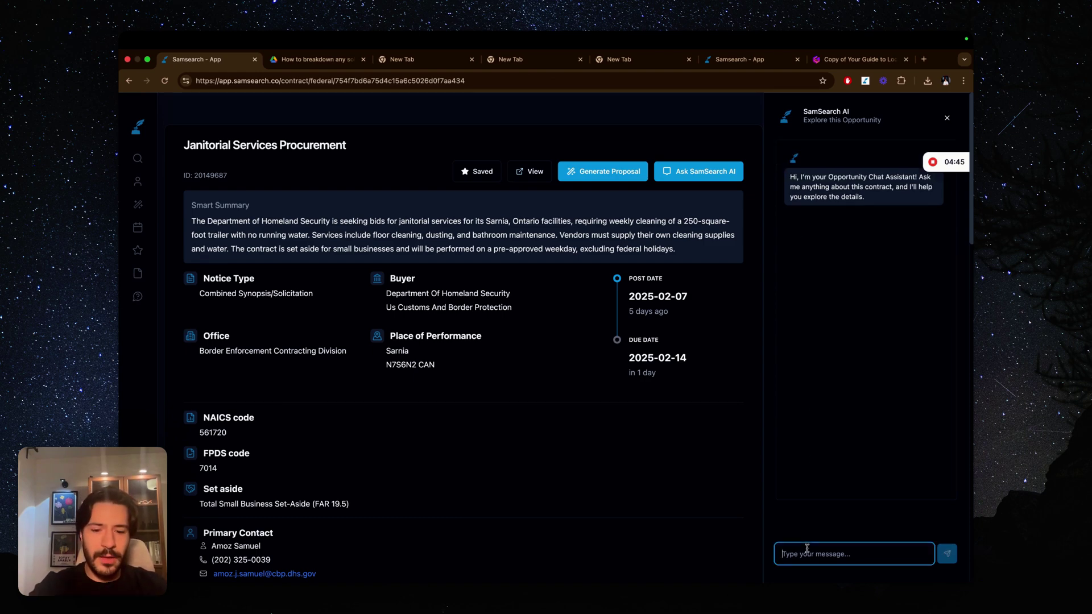
type("can i su")
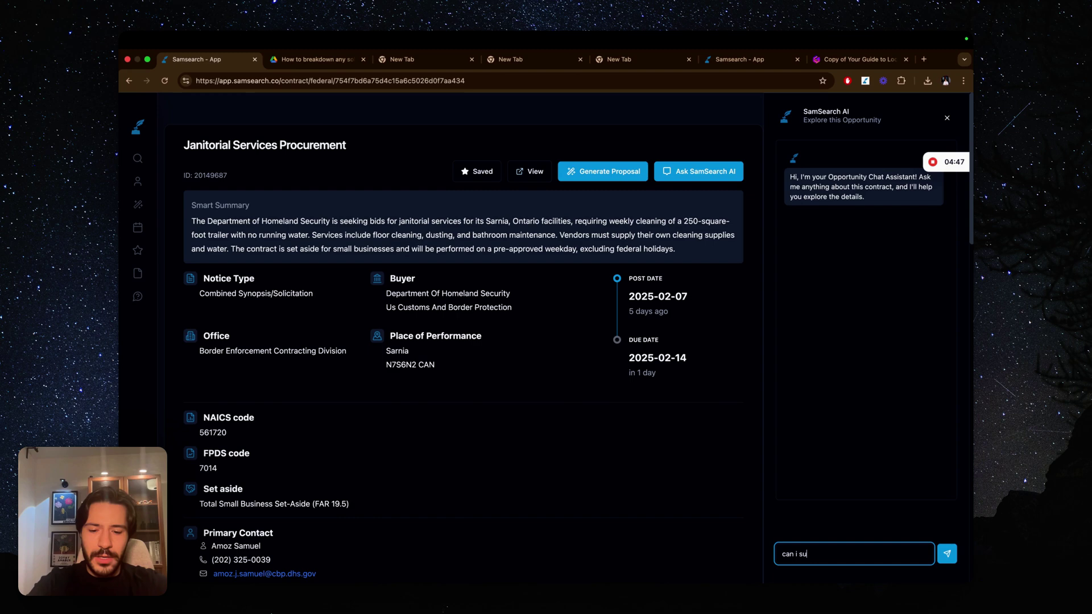
type("bc")
type("ontract this to a company ")
type("in c")
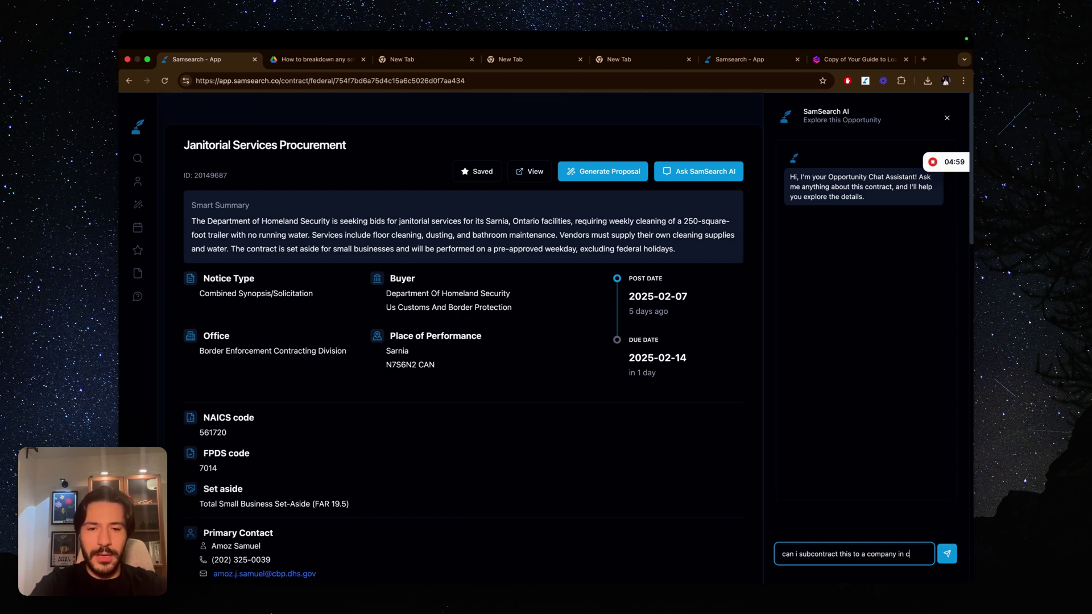
type("anada")
key("Return")
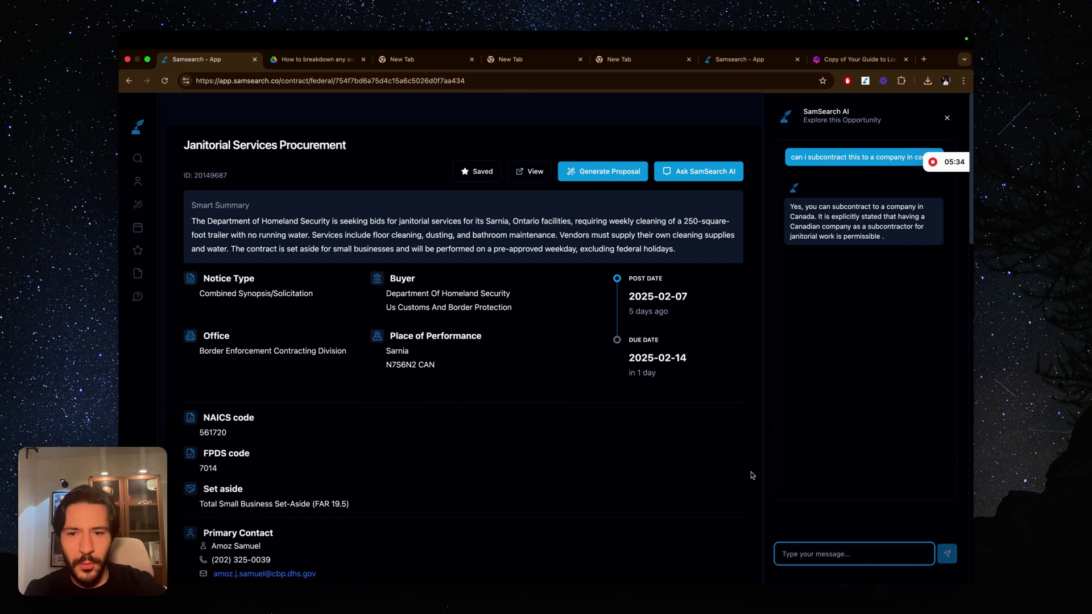
Paste and send a prepared question asking whether janitorial past performance is required
scroll(711, 505, "down", 1)
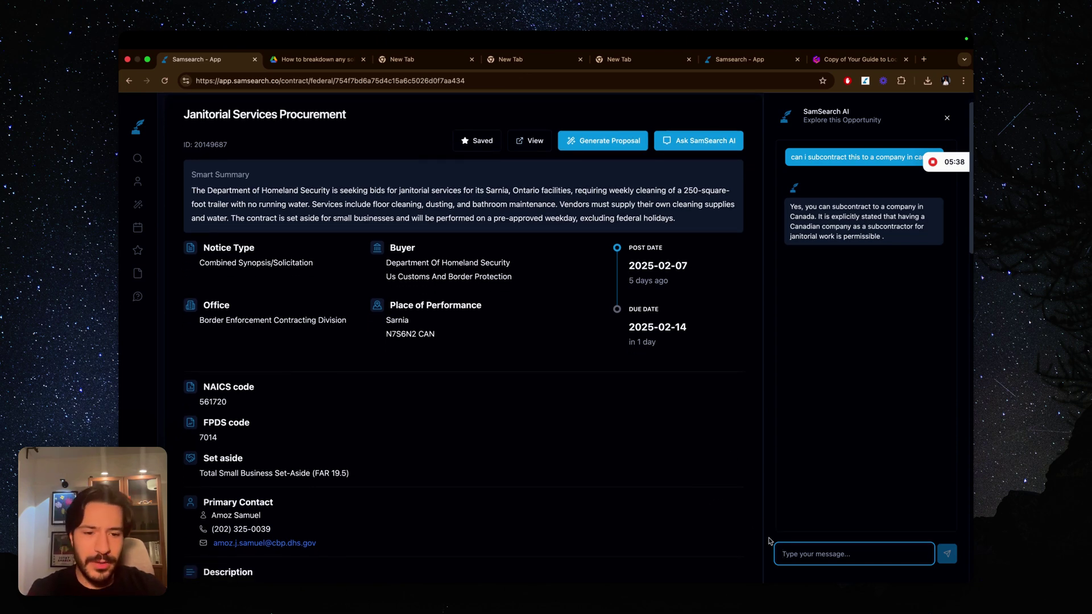
key("super+v")
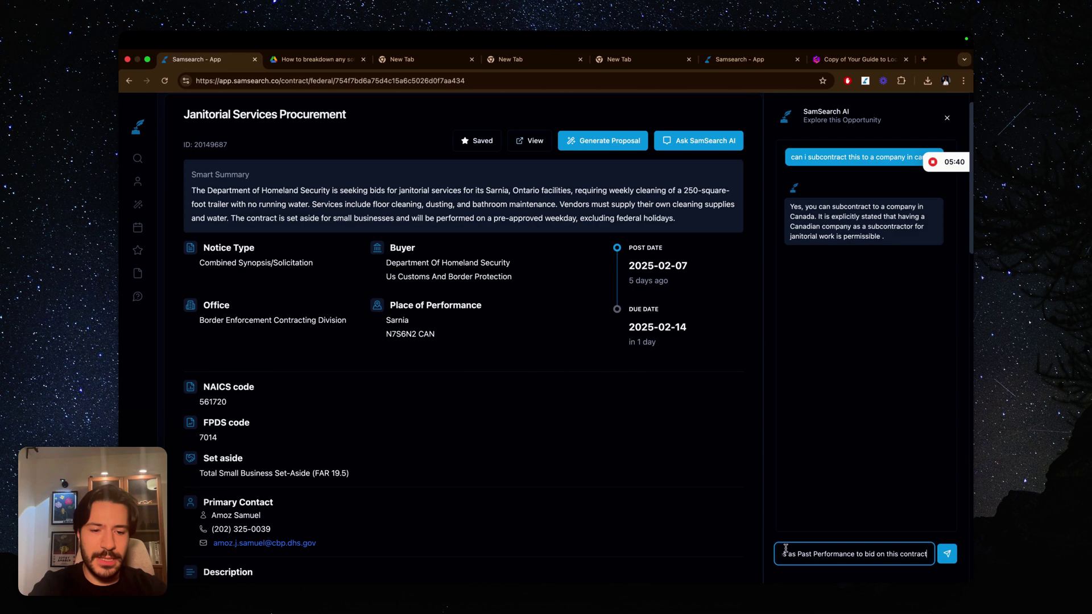
key("super+a")
left_click_drag(863, 554, 927, 554)
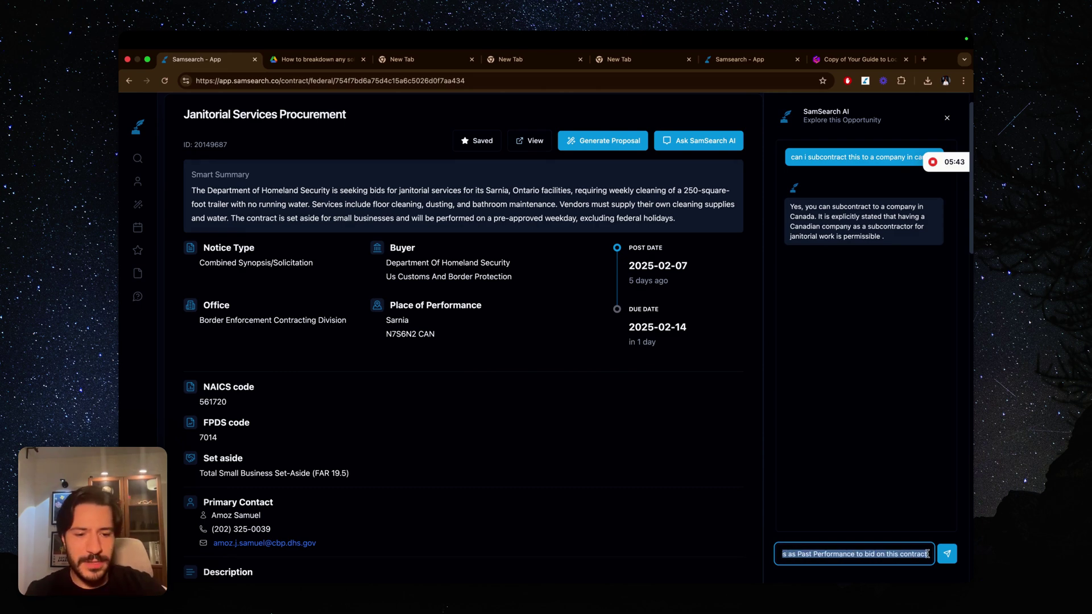
left_click(874, 560)
key("Return")
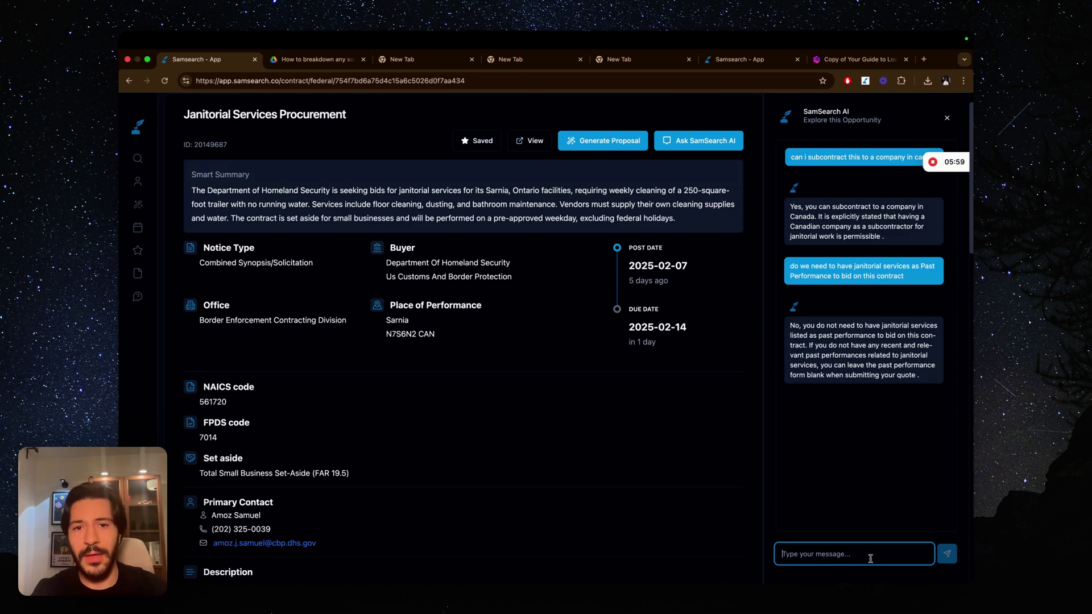
Scroll down to the Attachments section and the full RFI Responses summary
scroll(603, 361, "down", 1)
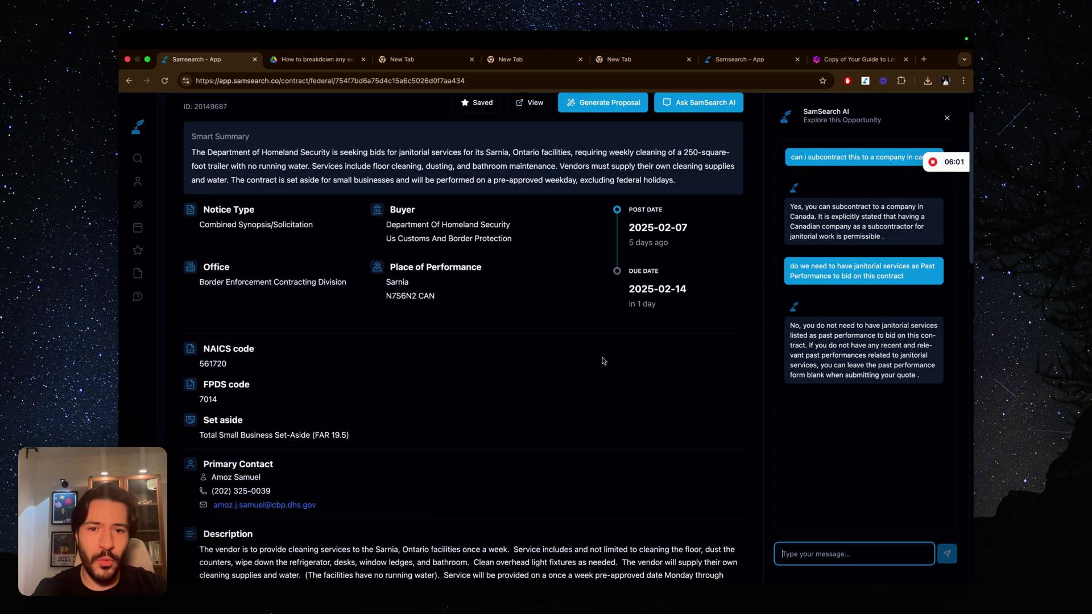
scroll(603, 362, "down", 6)
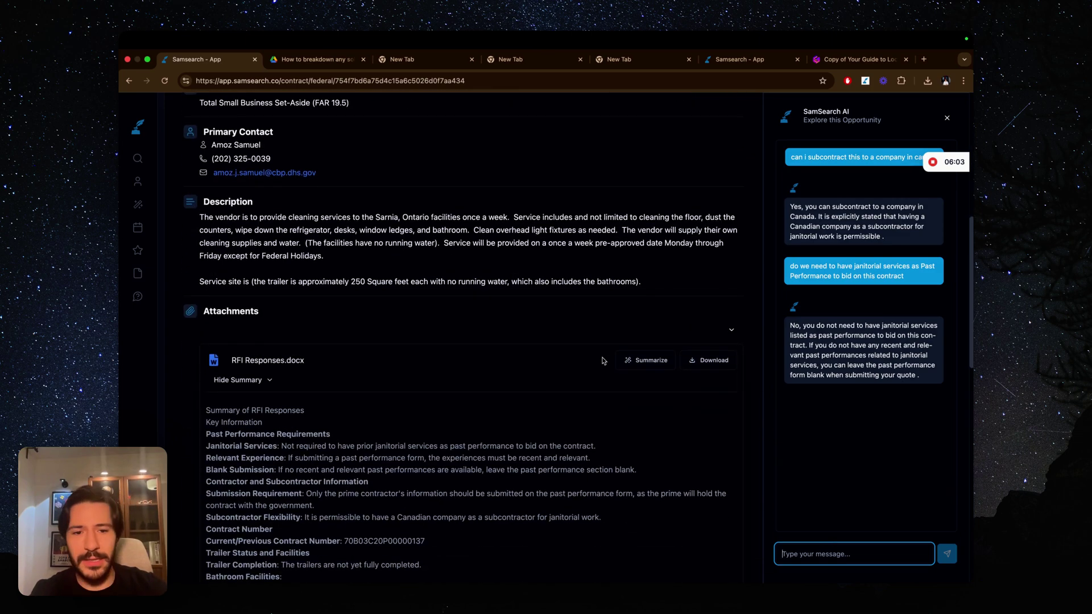
scroll(384, 136, "down", 3)
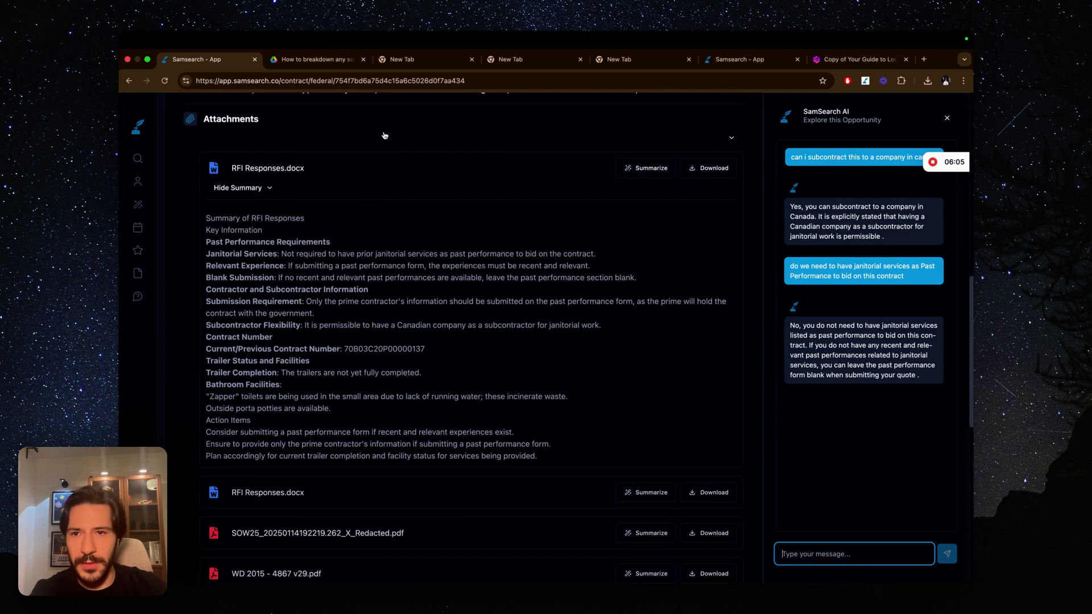
Copy the Step 2 evaluation-criteria bullet from the solicitation breakdown guide
left_click(300, 59)
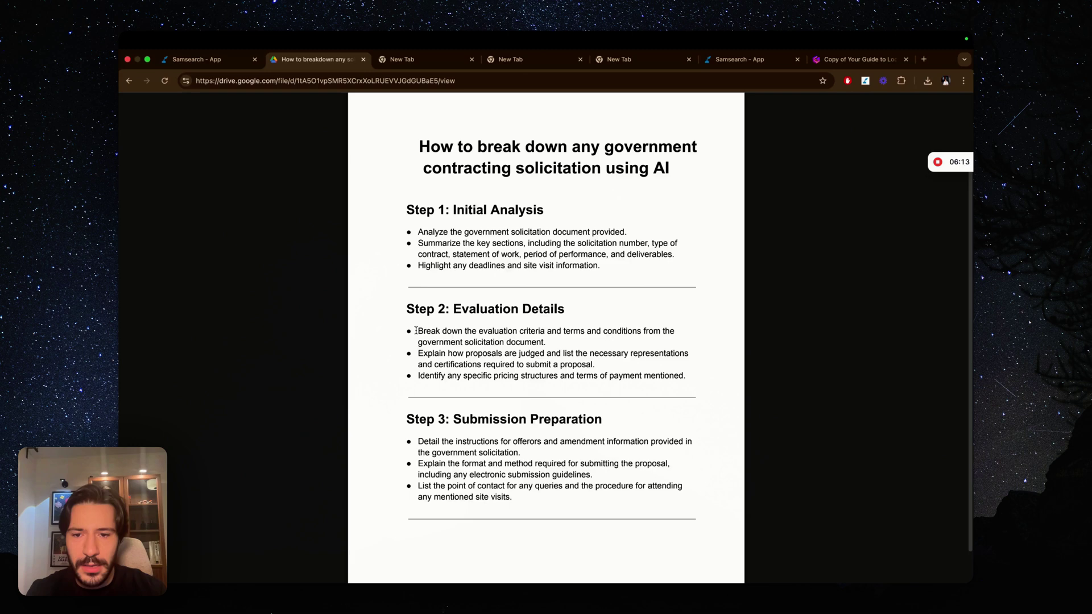
left_click_drag(416, 330, 536, 342)
key("super+c")
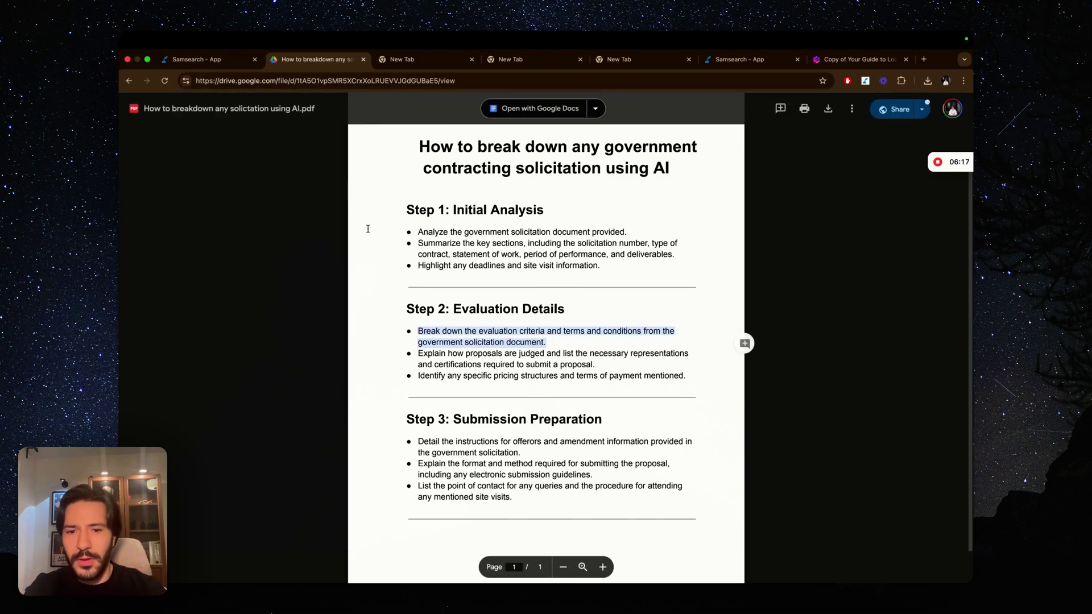
left_click(216, 59)
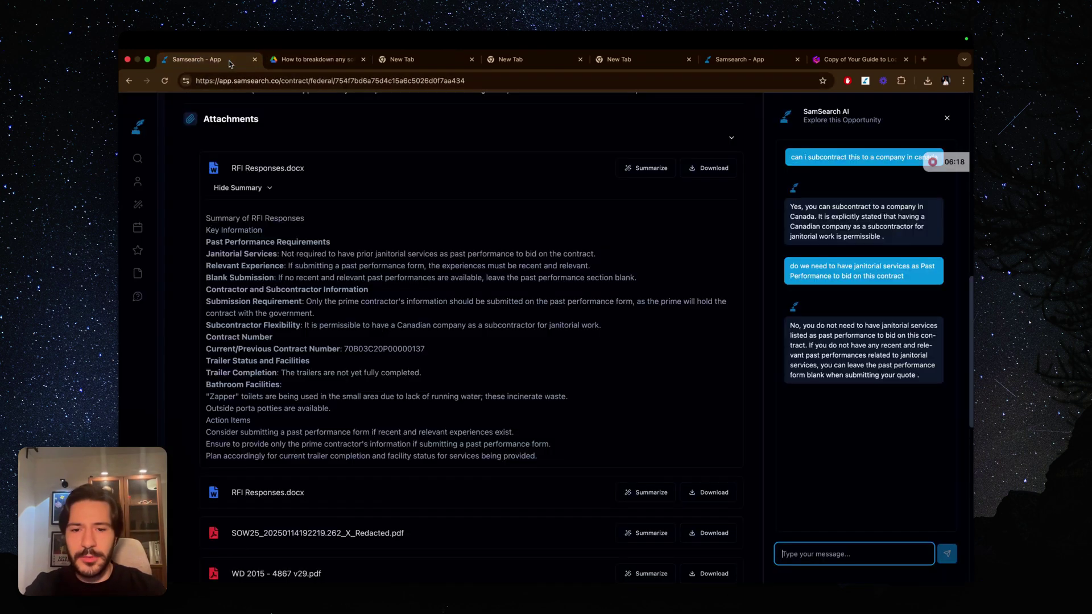
Send the copied breakdown request to the AI chat and read its reply, including the four 12-month option periods
left_click(818, 554)
key("super+v")
key("Return")
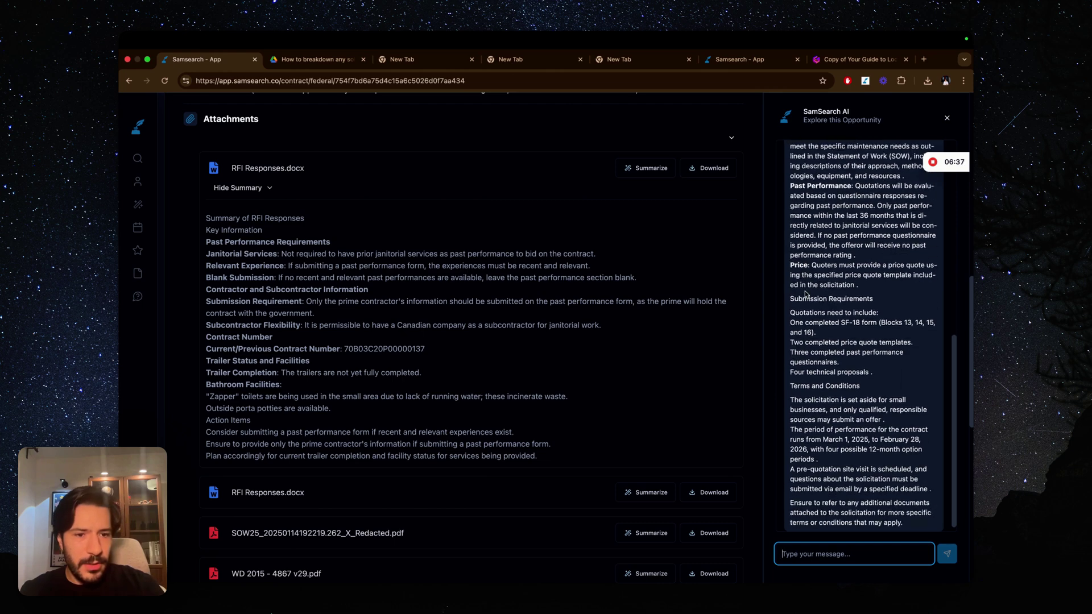
scroll(810, 318, "up", 3)
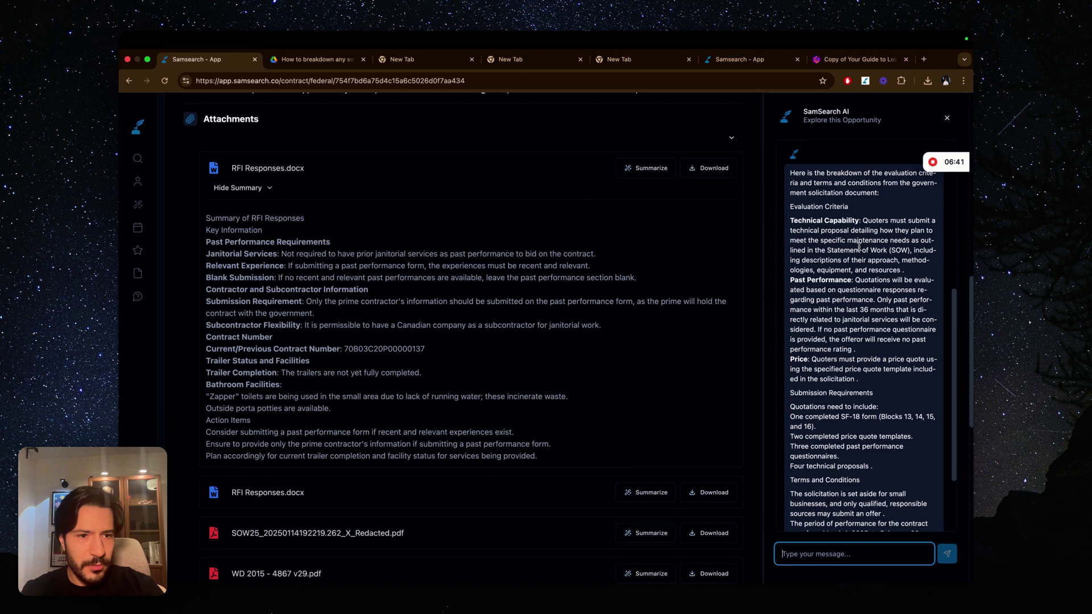
scroll(854, 259, "down", 1)
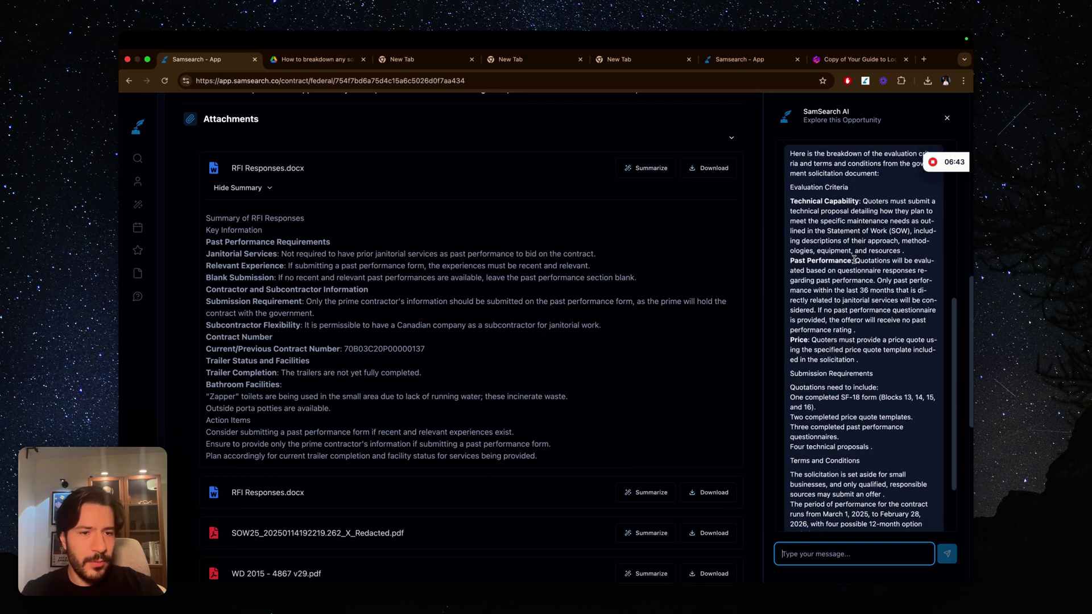
scroll(854, 259, "down", 1)
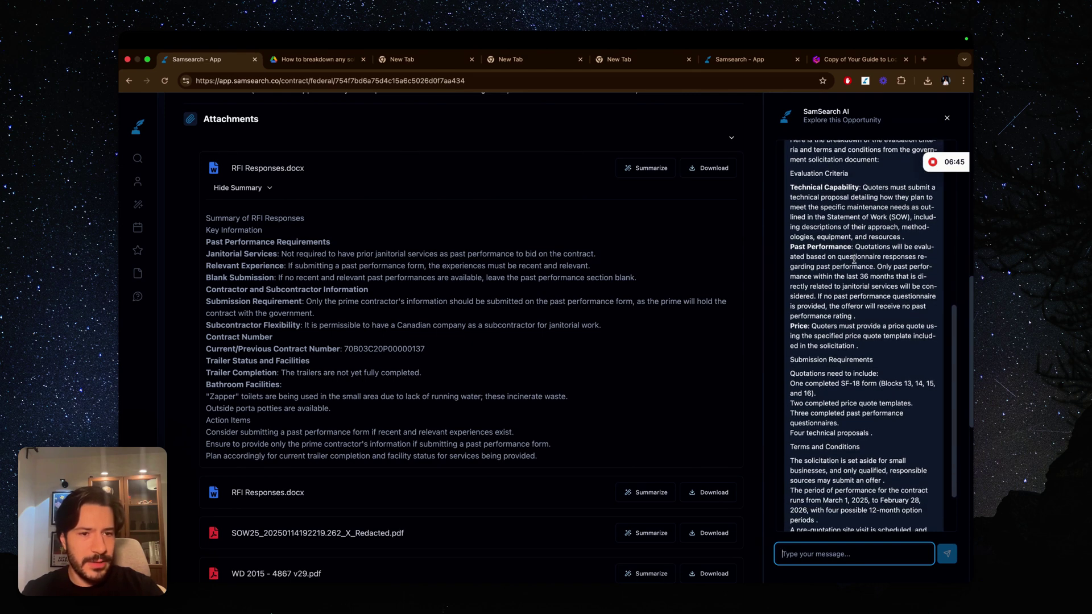
scroll(854, 259, "down", 1)
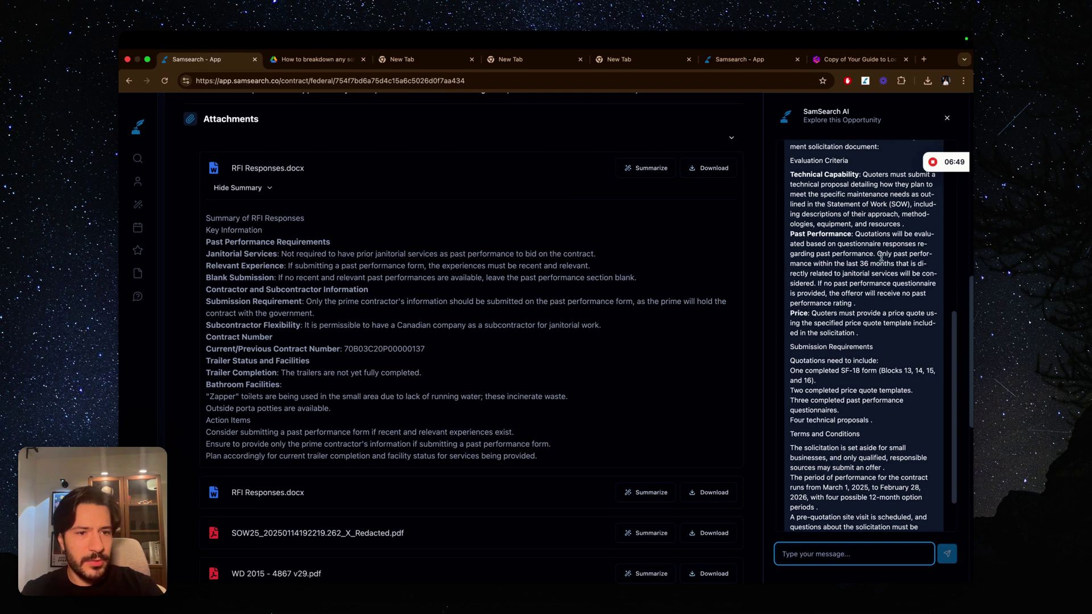
scroll(881, 257, "down", 4)
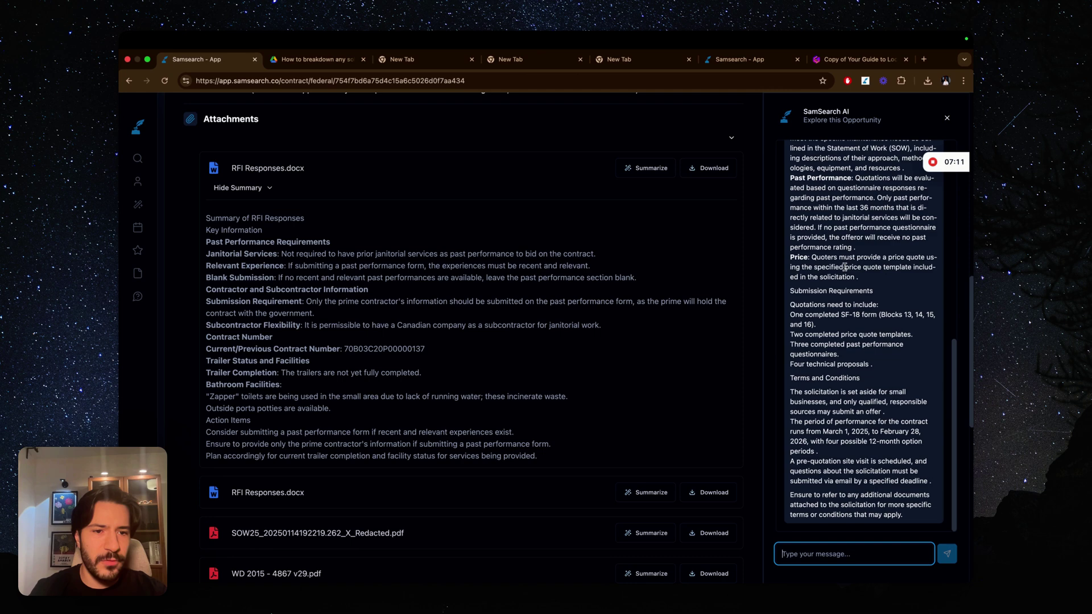
scroll(830, 386, "down", 2)
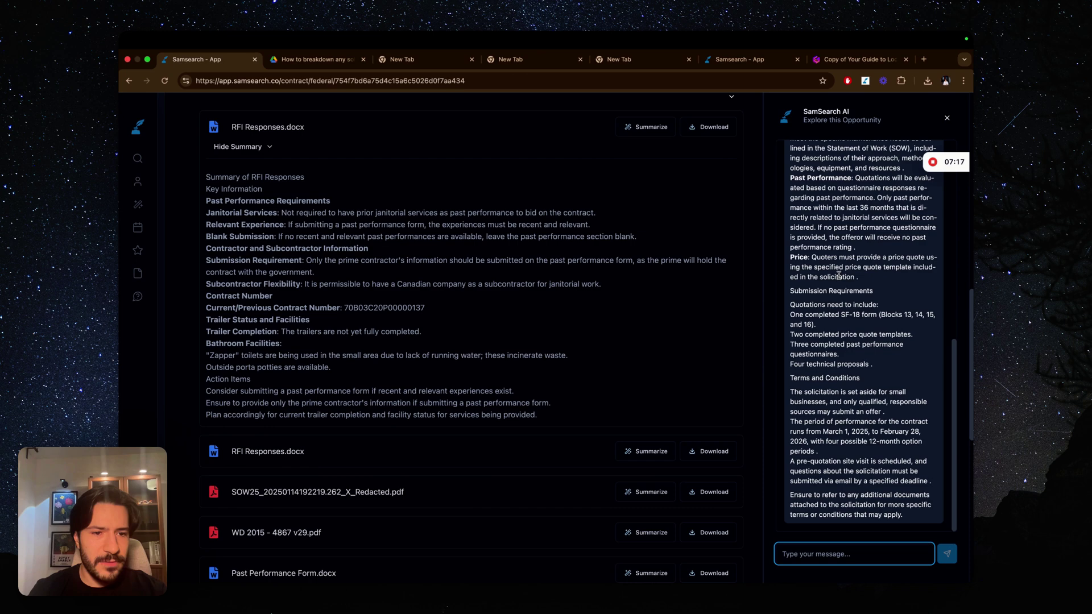
scroll(647, 402, "down", 5)
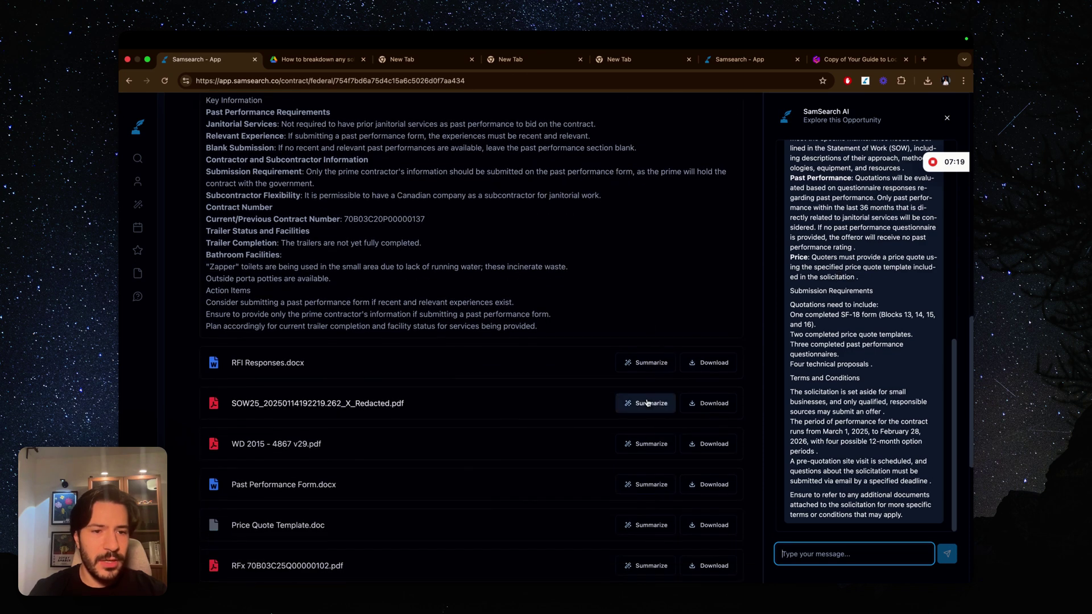
scroll(588, 483, "down", 1)
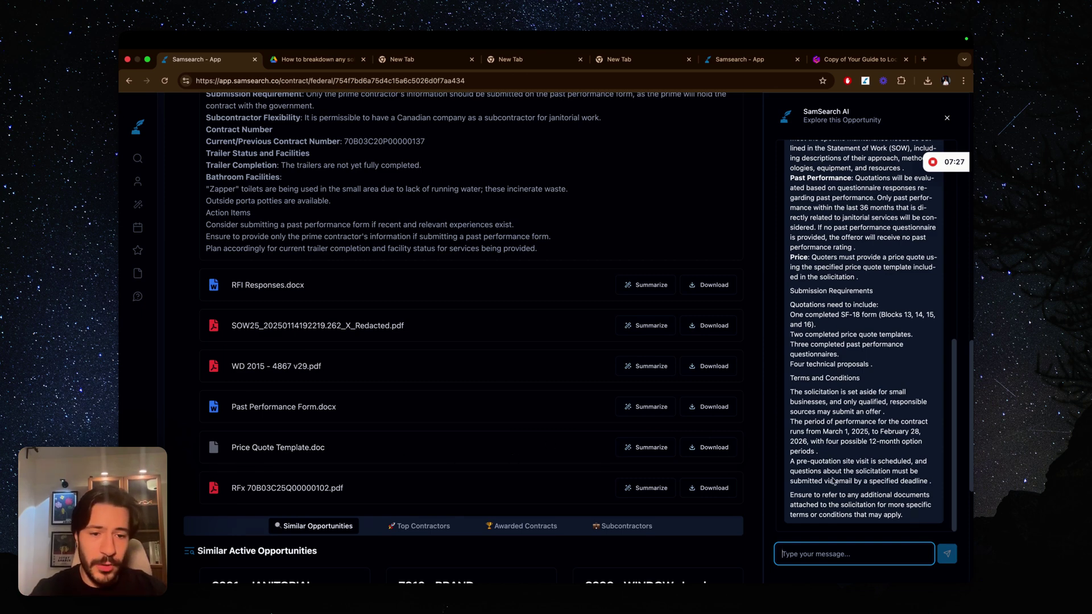
Ask the AI whether the prime contractor's or subcontractor's name goes on the past performance form
key("super+v")
key("super+a")
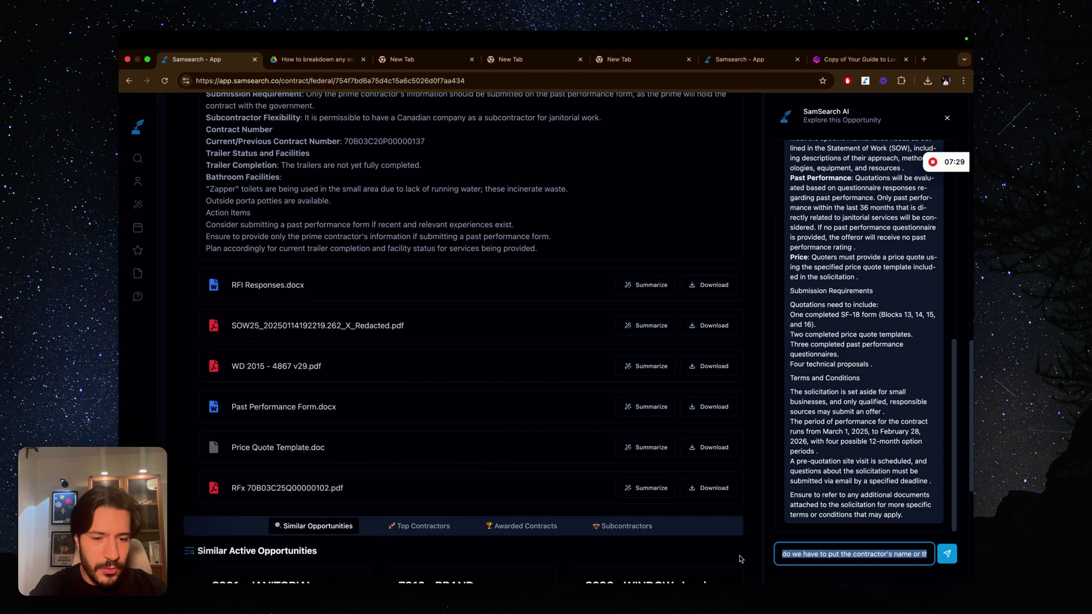
left_click_drag(855, 556, 925, 556)
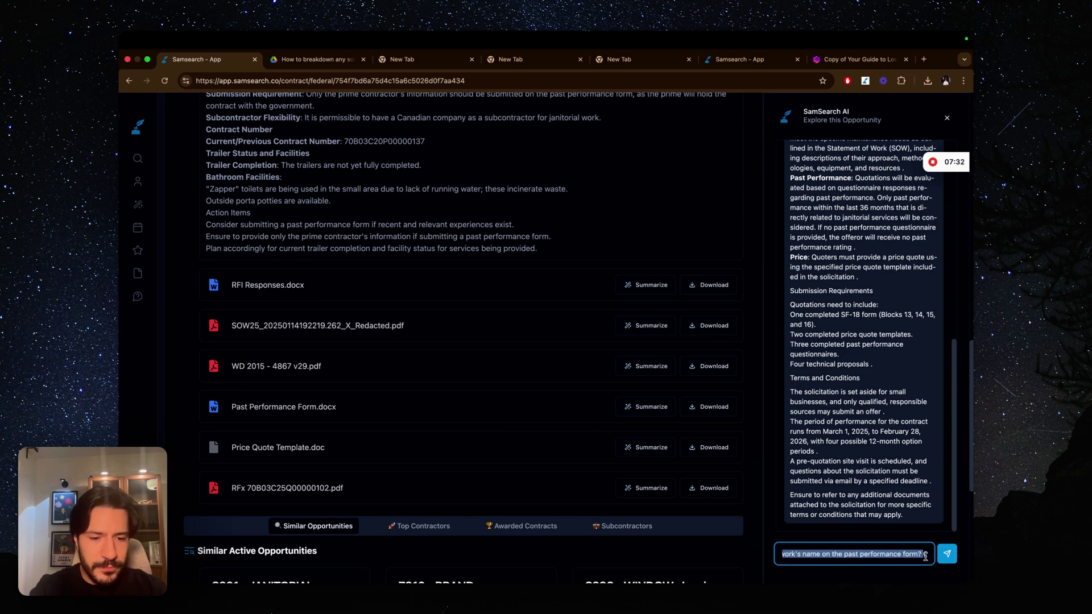
left_click(851, 556)
key("End")
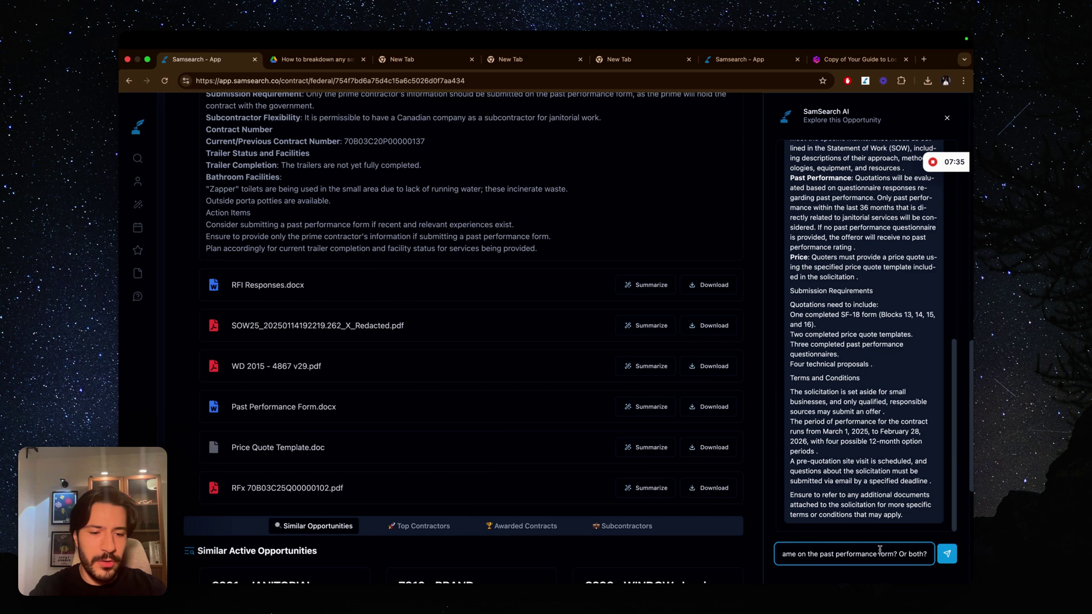
key("Return")
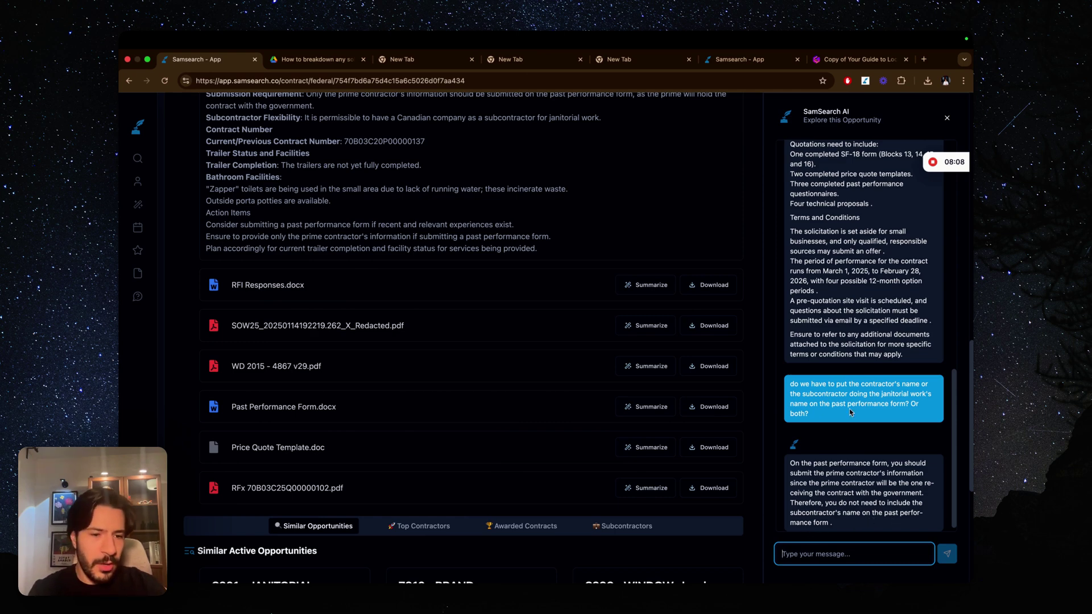
scroll(850, 411, "up", 4)
scroll(850, 410, "down", 5)
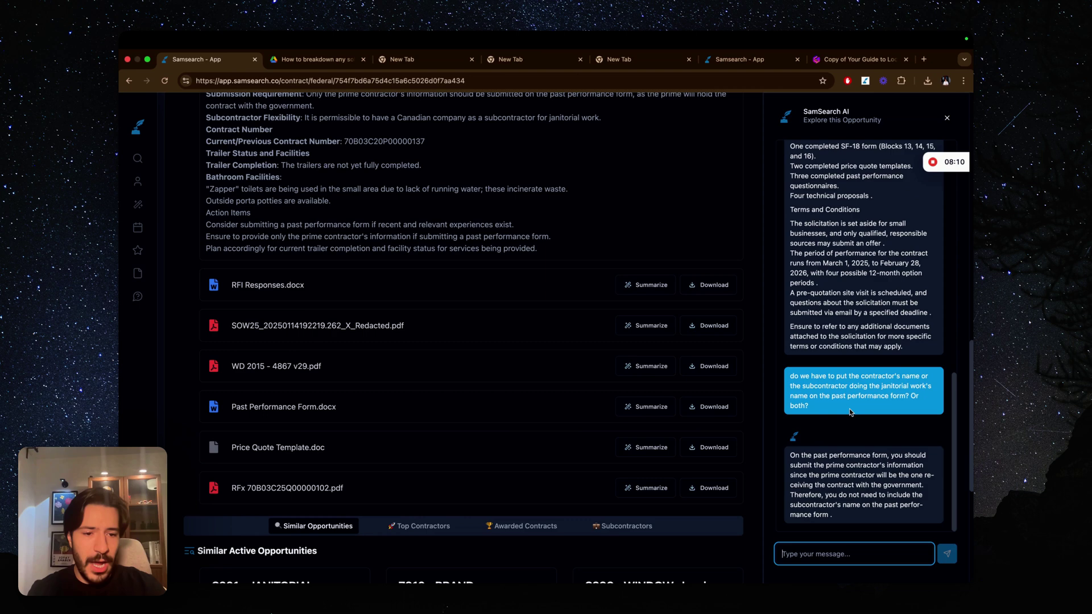
scroll(847, 392, "up", 5)
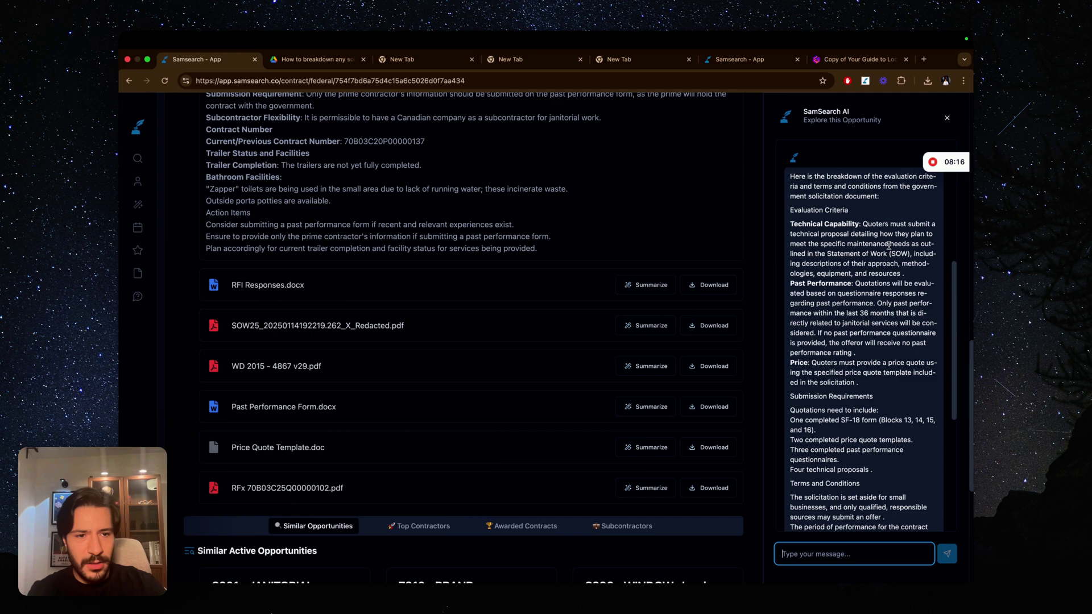
left_click_drag(888, 254, 829, 255)
key("super+c")
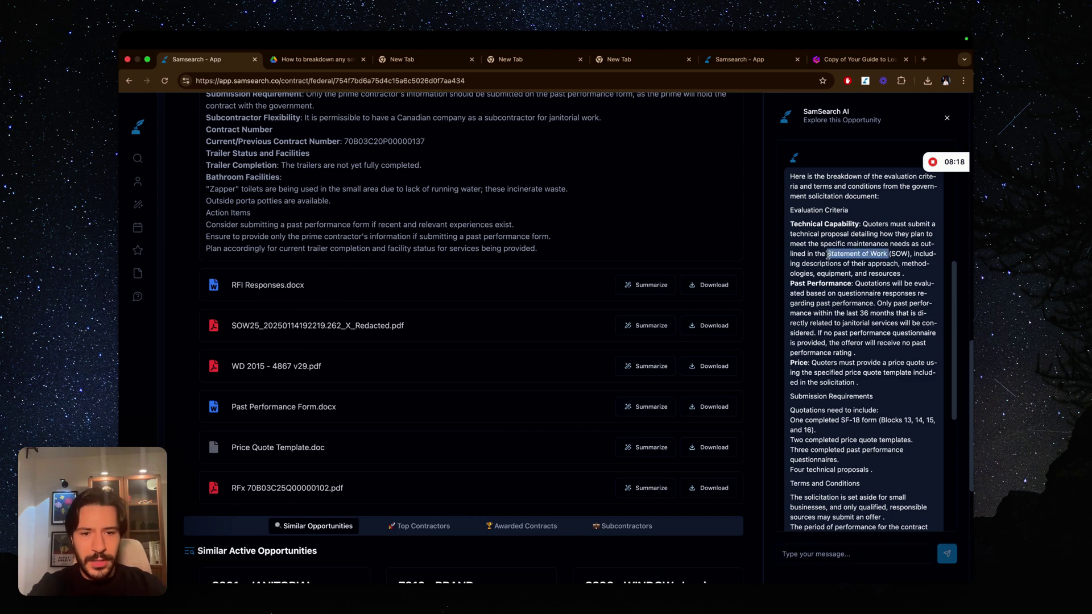
Ask the AI 'what is the Statement of Work' and review its tasks, locations and March 2025–February 2026 period
left_click(817, 553)
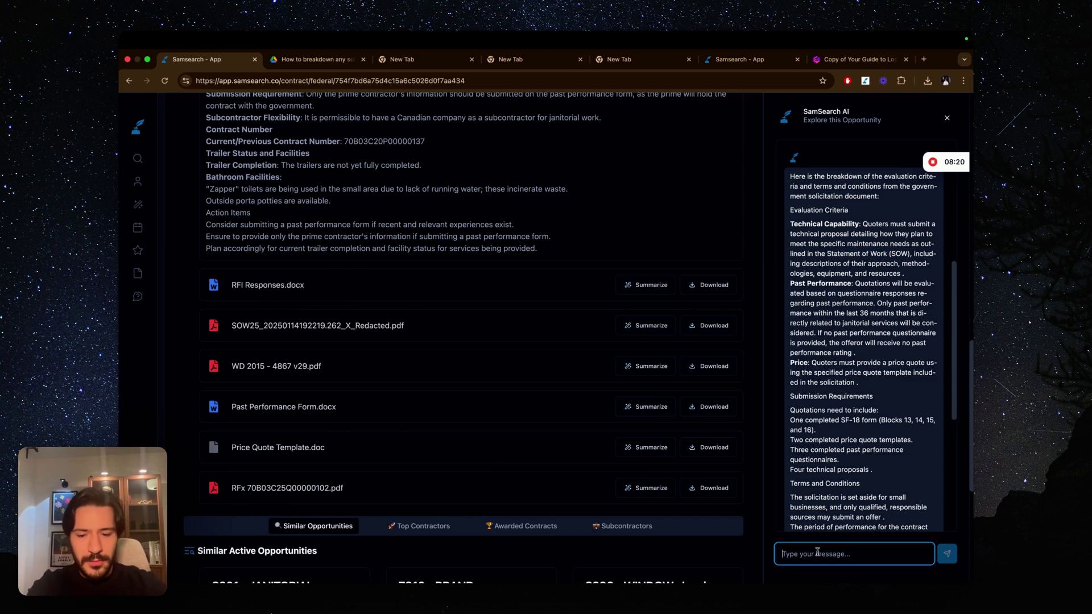
type("what is t")
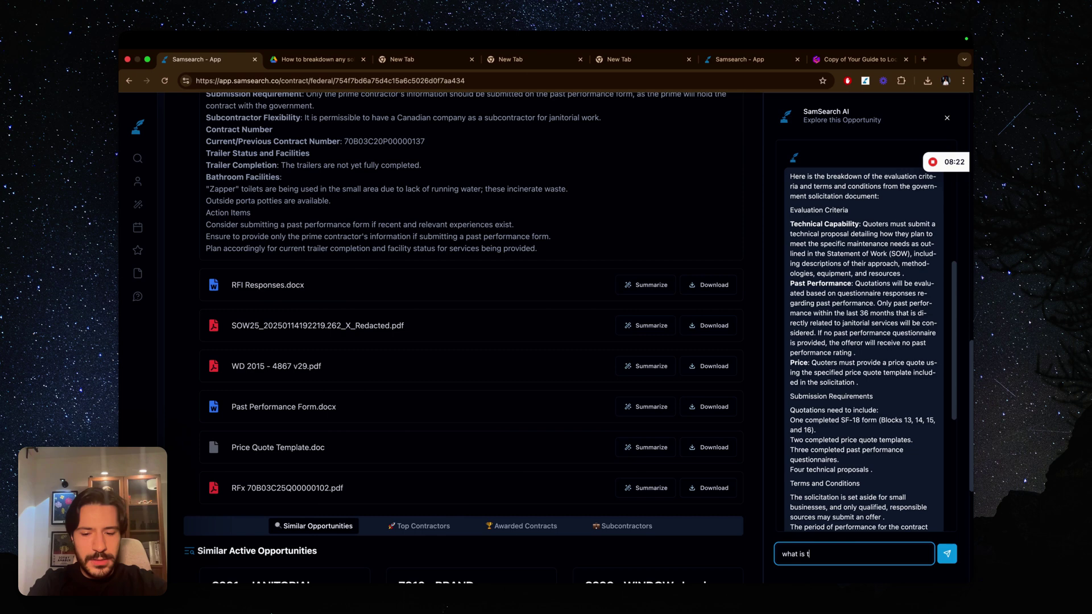
type("he")
key("super+v")
key("Return")
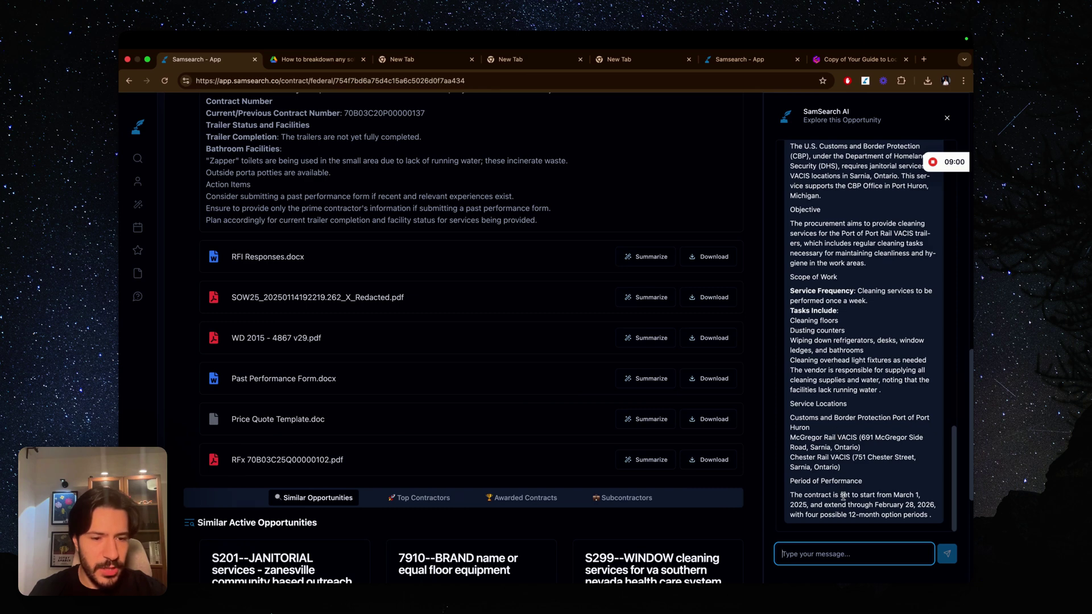
scroll(843, 496, "down", 2)
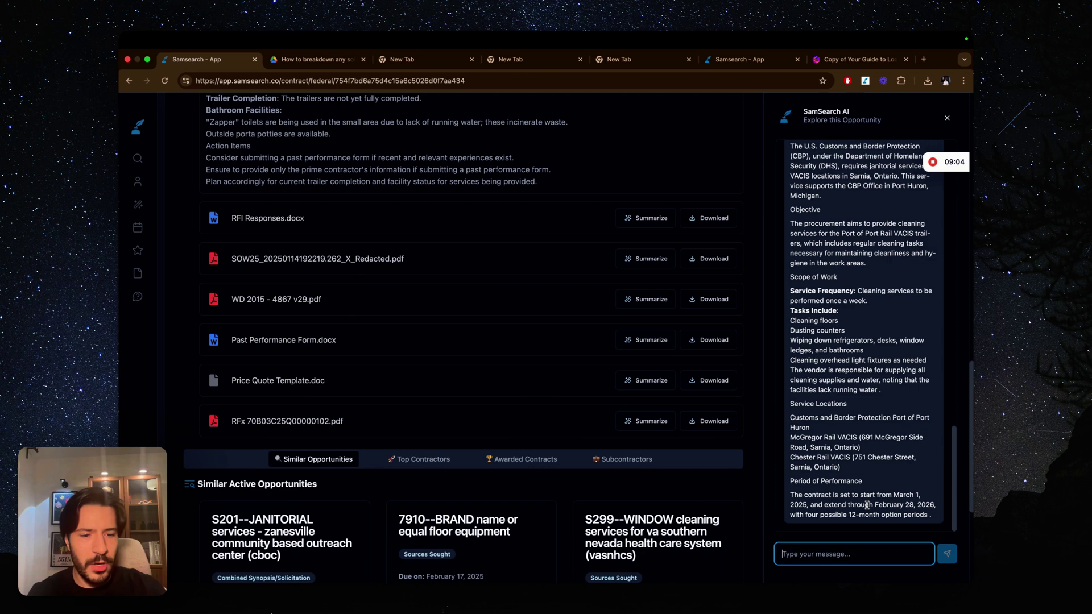
Show the Subcontractors tab and browse the Potential Subcontractors cards of local cleaning companies
left_click(626, 461)
scroll(548, 463, "down", 5)
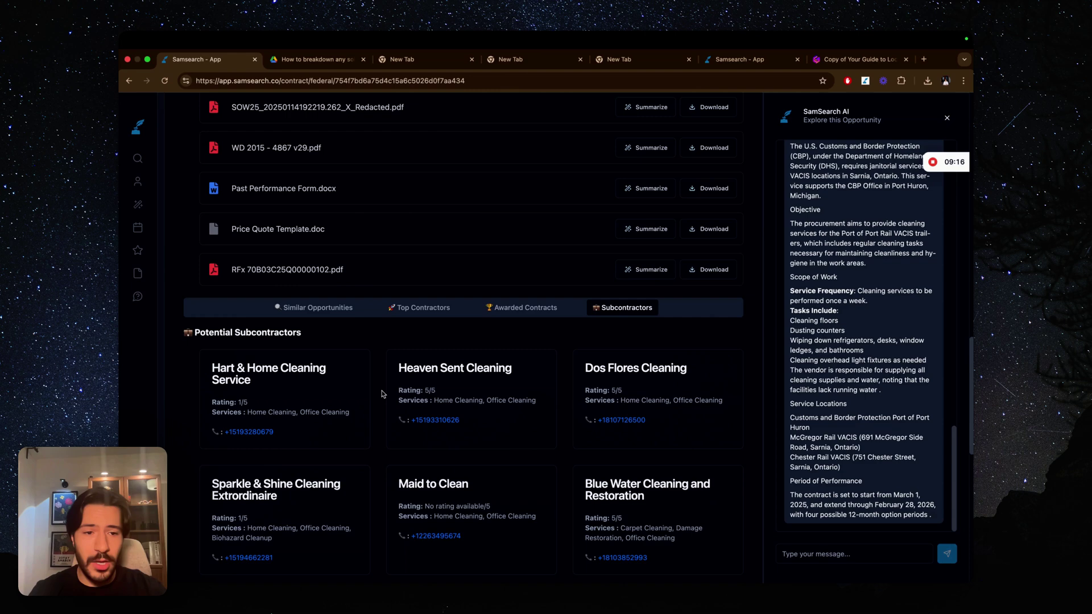
scroll(406, 480, "down", 2)
scroll(406, 480, "down", 2)
Open Hart & Home Cleaning Service's Yelp page and review its 1.0 rating, services offered and hours
left_click(406, 481)
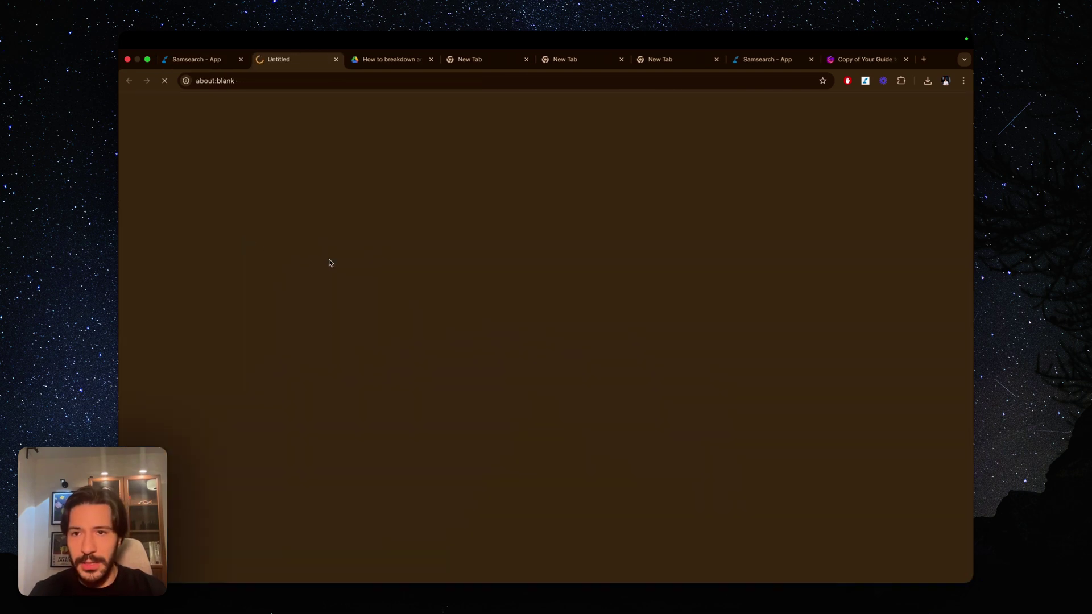
scroll(287, 277, "down", 5)
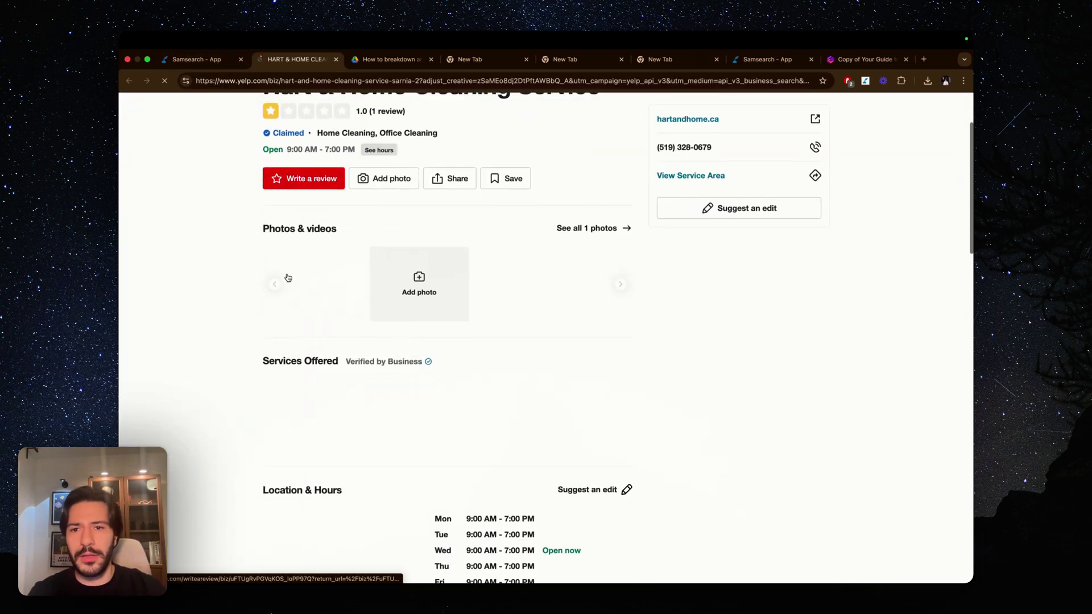
scroll(299, 293, "down", 5)
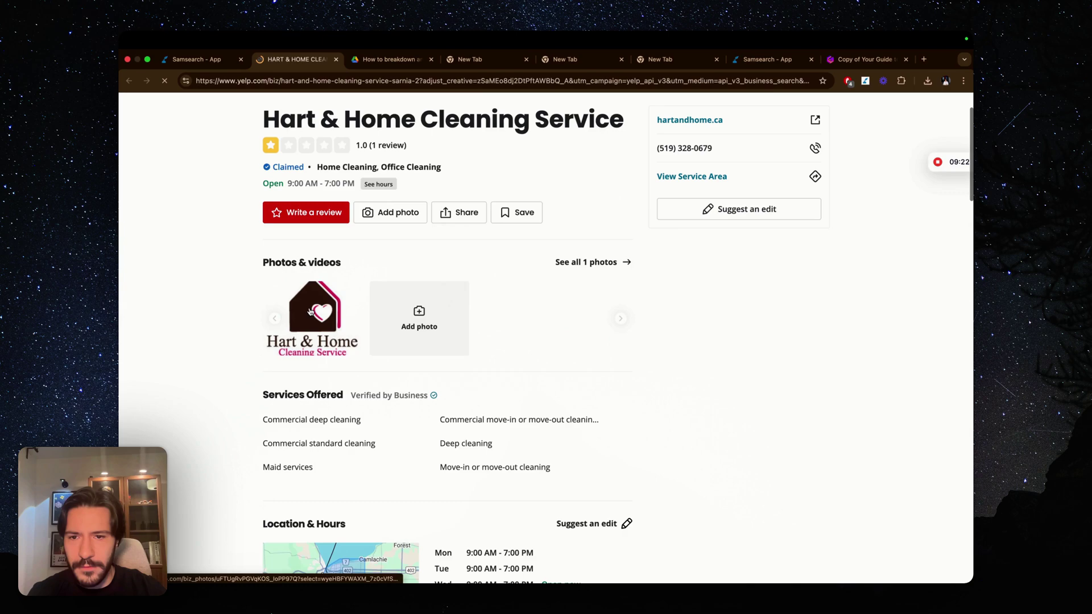
scroll(318, 319, "down", 5)
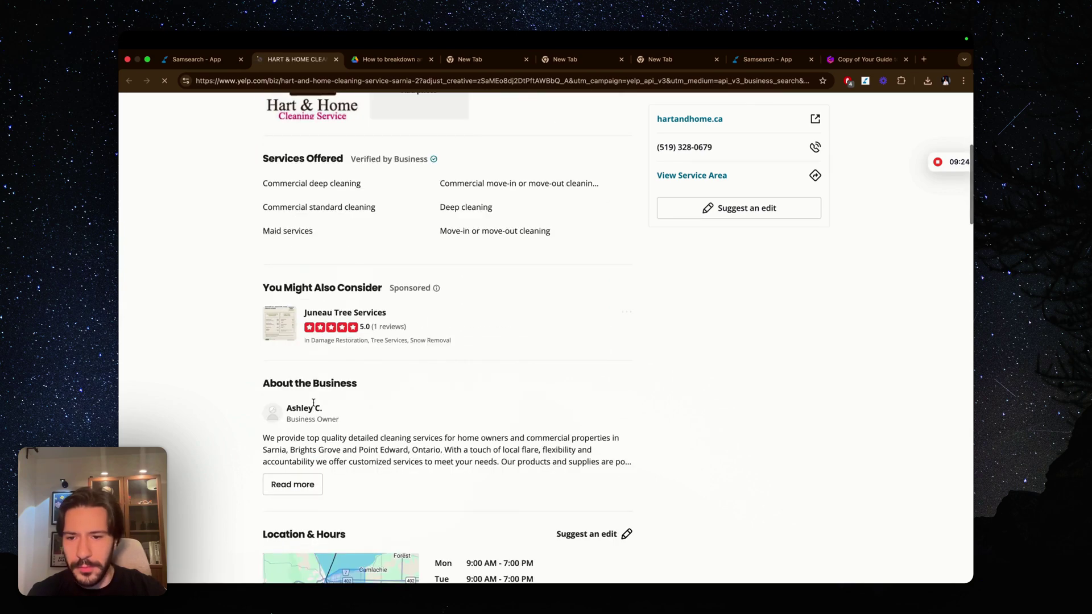
scroll(358, 380, "down", 3)
scroll(365, 359, "up", 5)
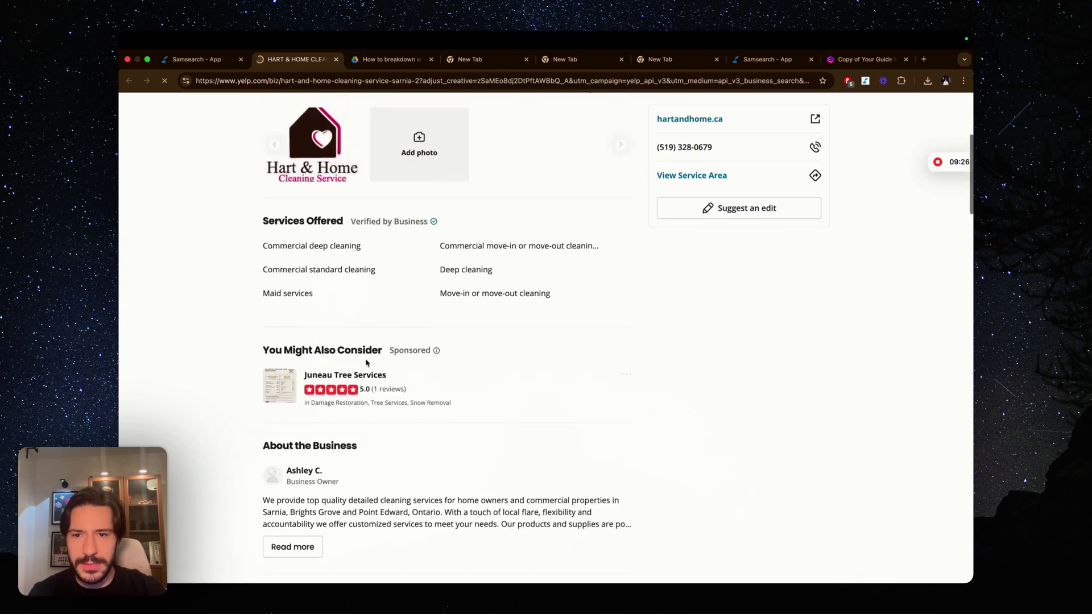
Return to the SamSearch Janitorial Services Procurement page and scroll up to its Smart Summary and chat history
left_click(196, 59)
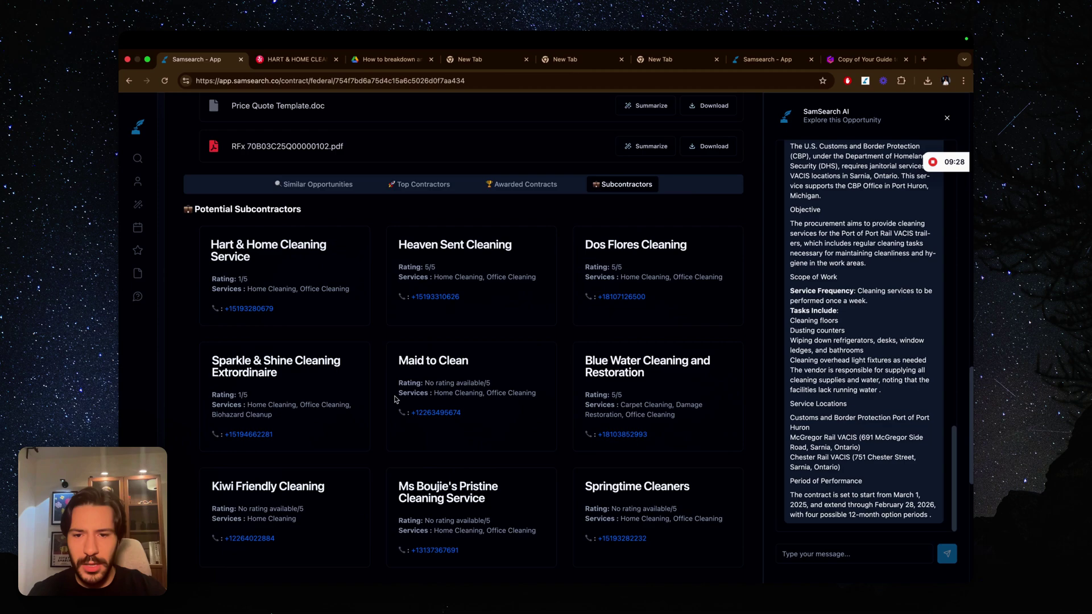
scroll(395, 399, "down", 5)
scroll(394, 399, "up", 20)
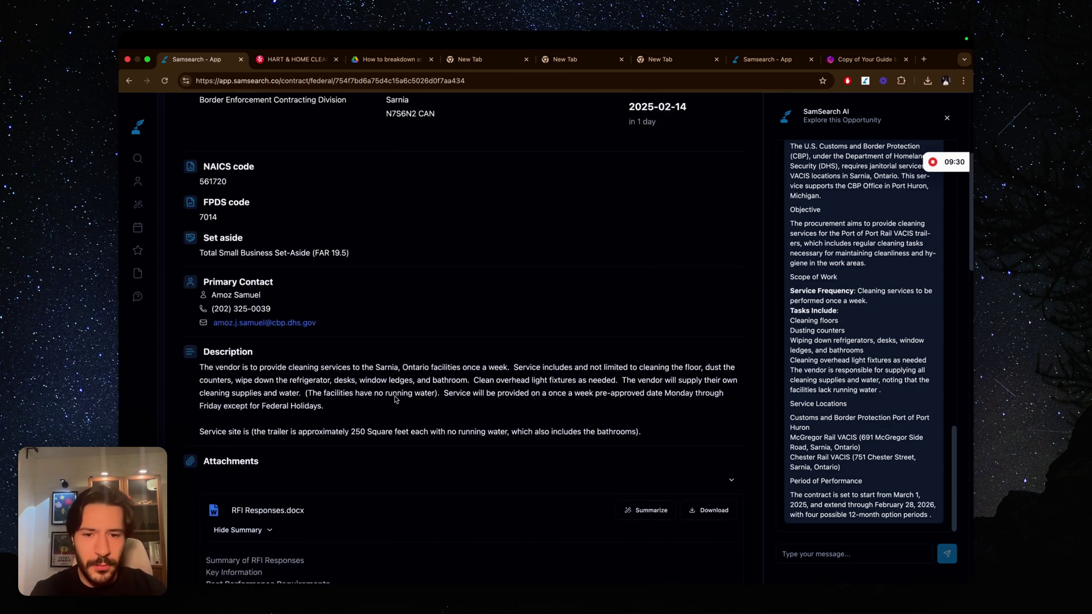
scroll(531, 359, "up", 3)
scroll(531, 359, "down", 3)
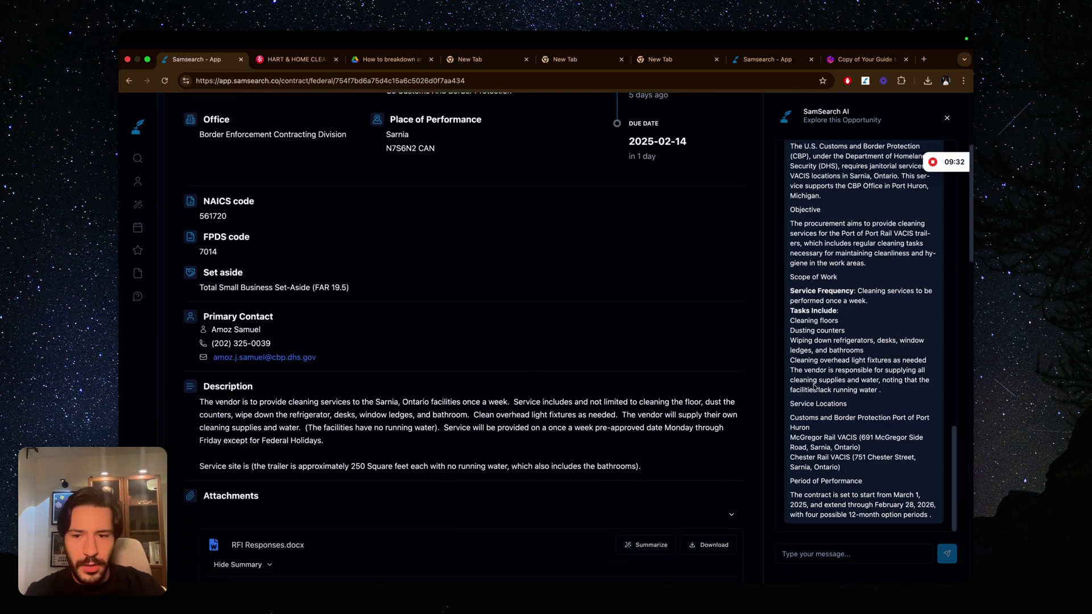
scroll(798, 288, "up", 10)
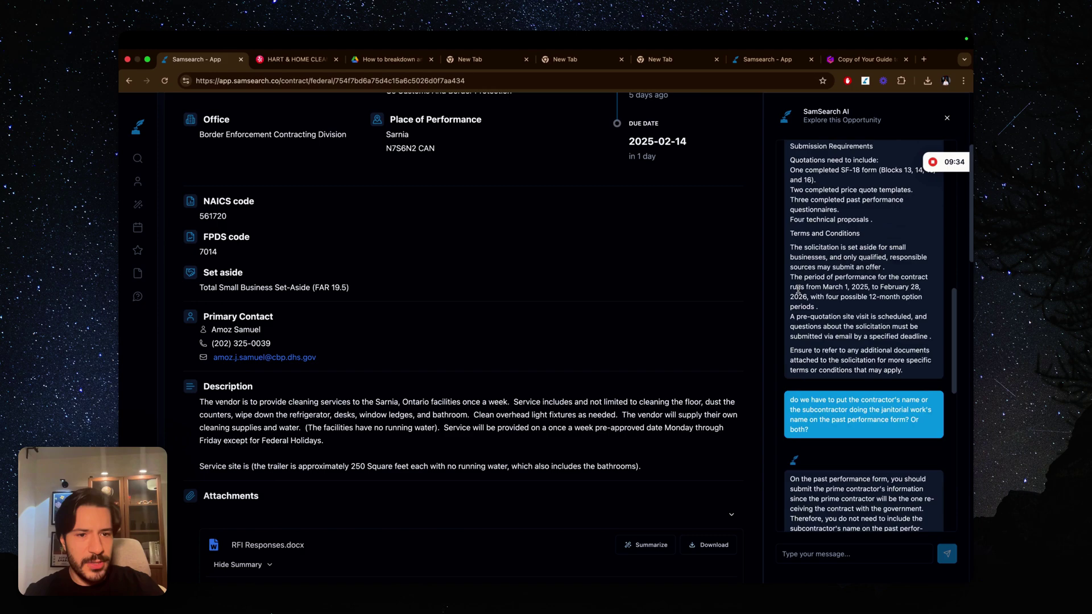
scroll(798, 288, "up", 5)
scroll(668, 221, "up", 1)
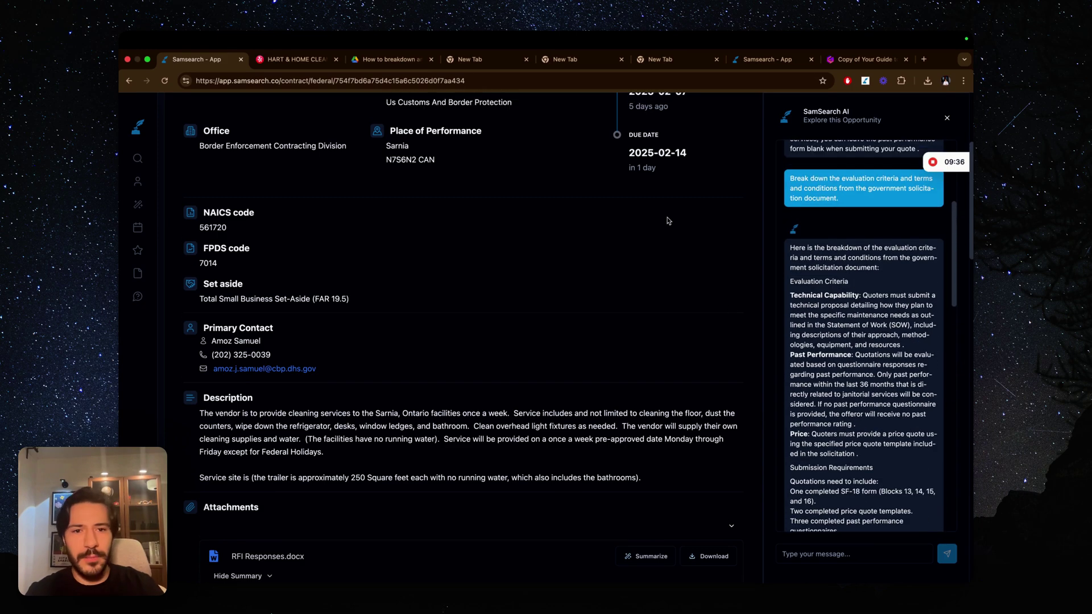
scroll(667, 220, "up", 5)
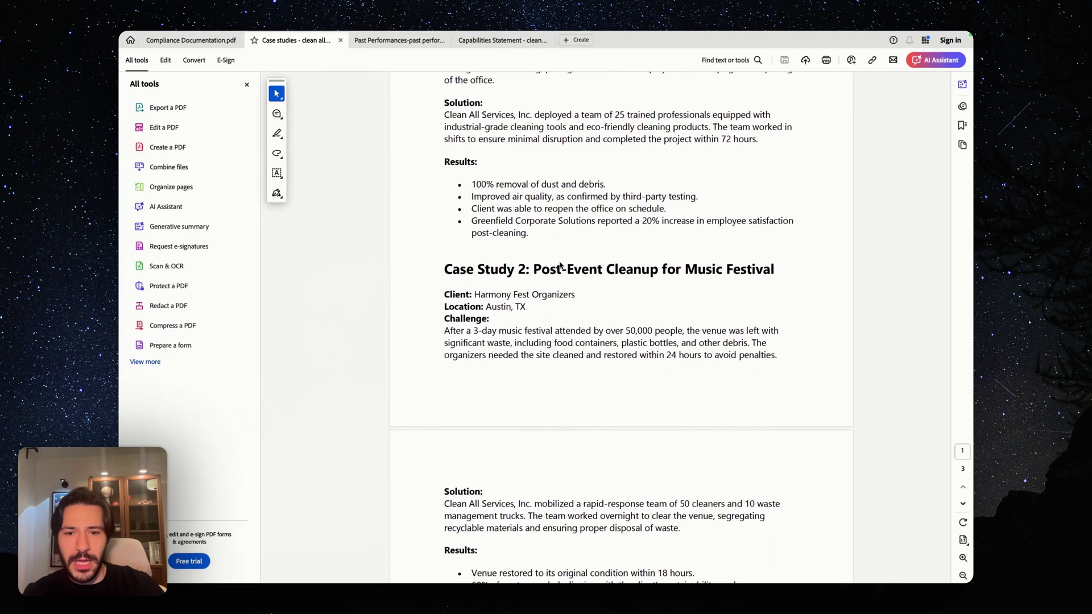
Scroll through the case studies PDF covering the office deep-cleaning and music festival cleanup examples
scroll(560, 265, "up", 2)
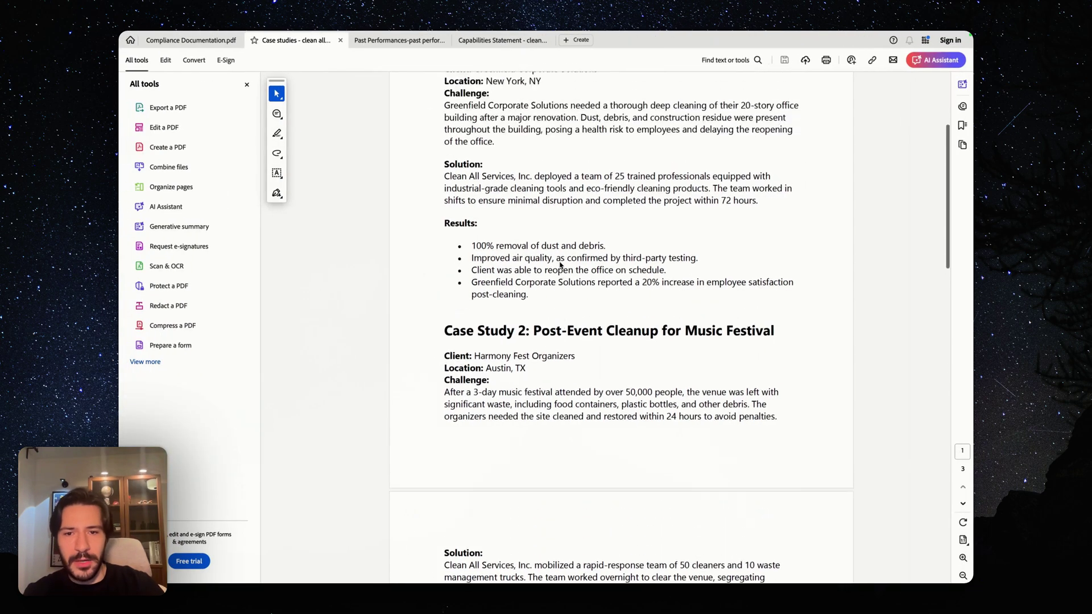
scroll(560, 265, "up", 3)
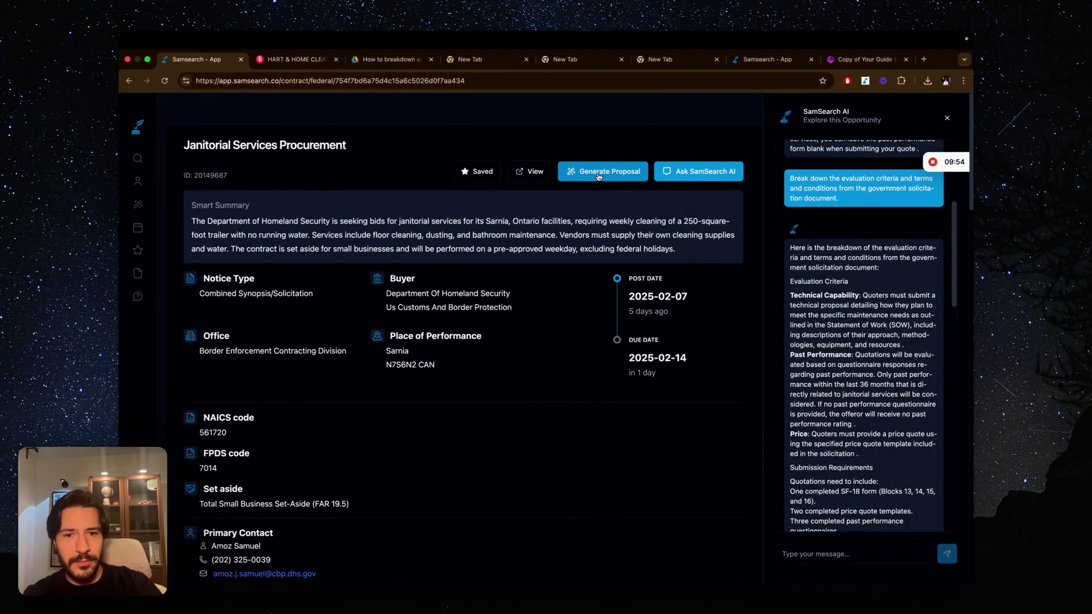
Generate the proposal outline and review its sections, from Executive Summary to Conclusion and Call to Action
left_click(597, 173)
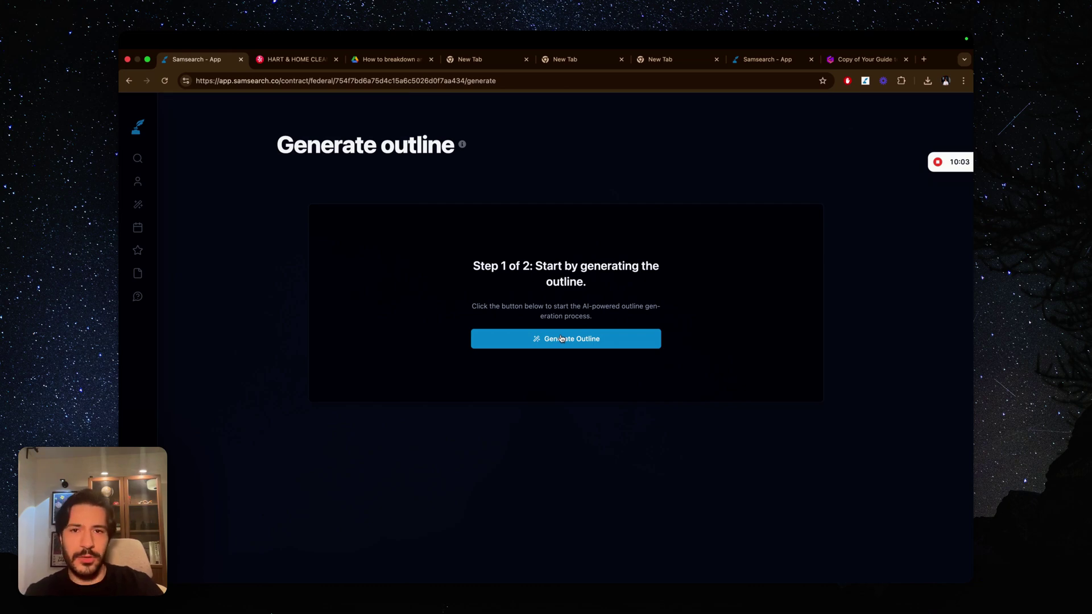
left_click(561, 339)
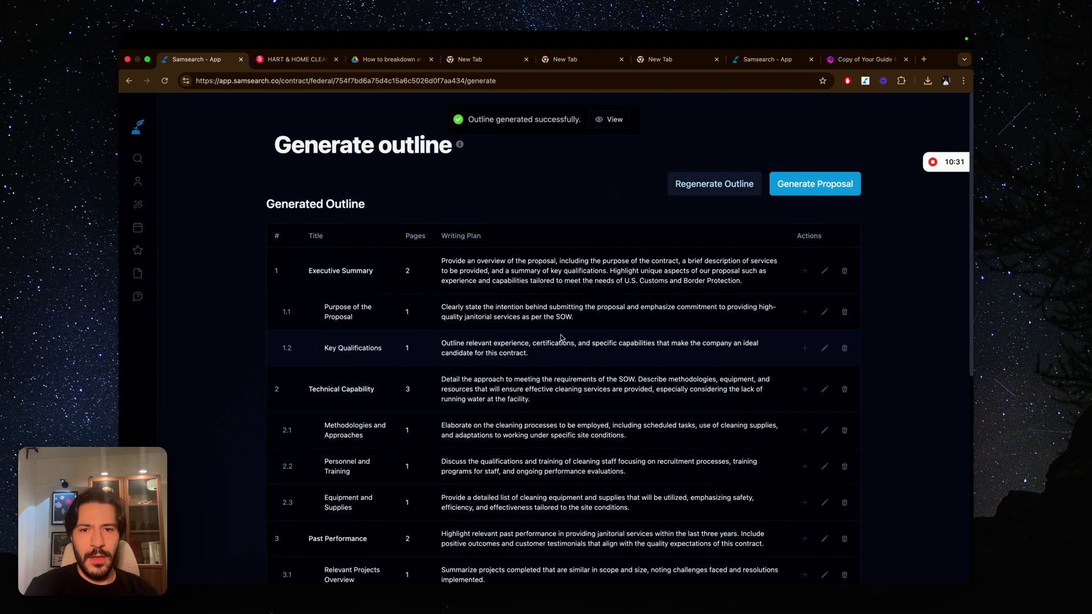
scroll(540, 307, "down", 5)
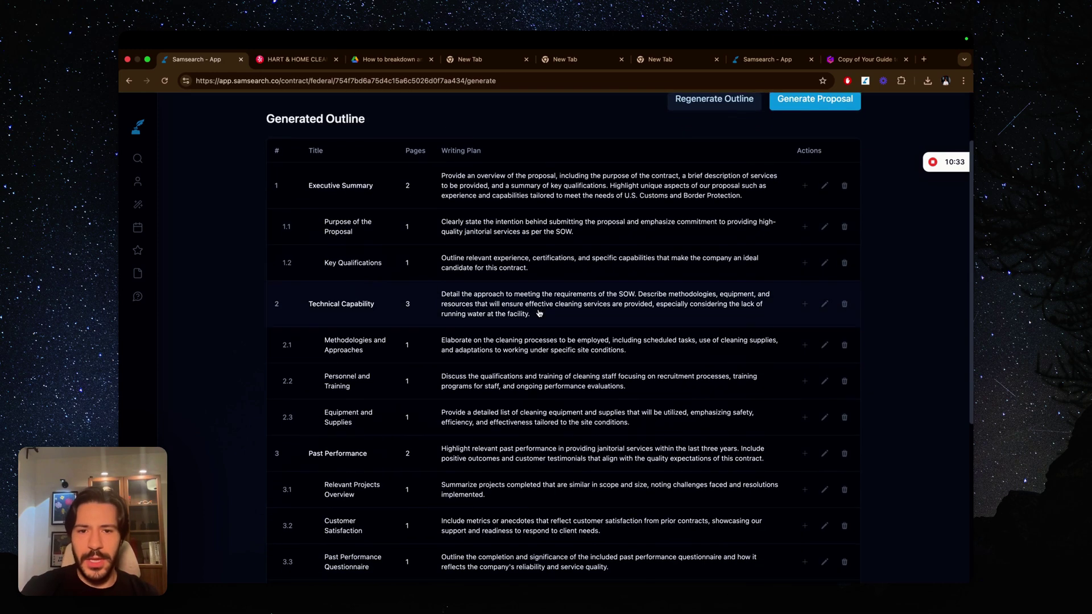
scroll(539, 312, "down", 2)
scroll(539, 312, "up", 7)
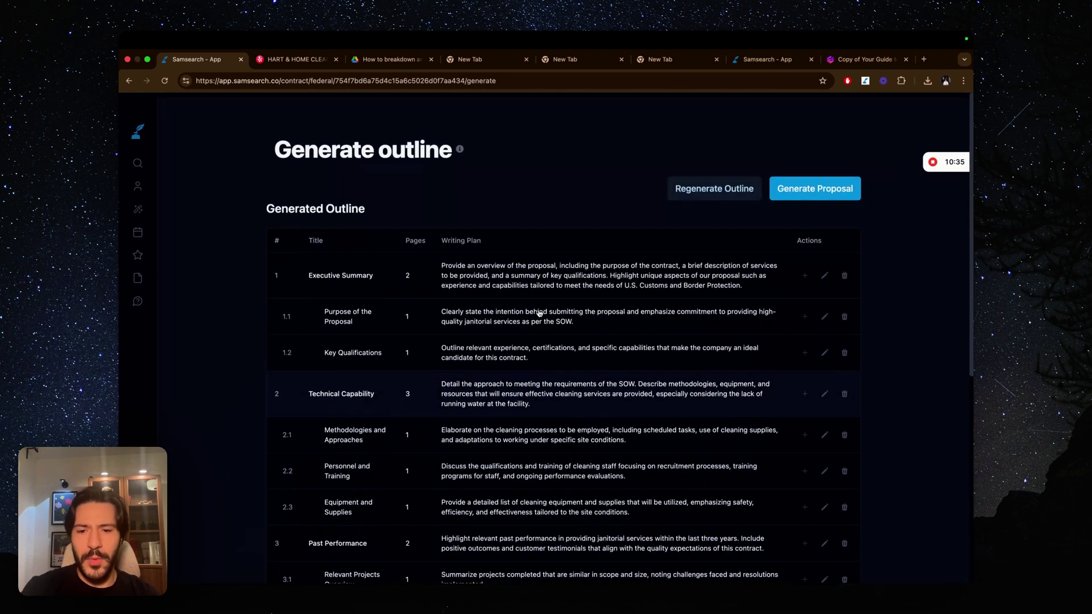
scroll(539, 312, "down", 3)
scroll(539, 313, "down", 3)
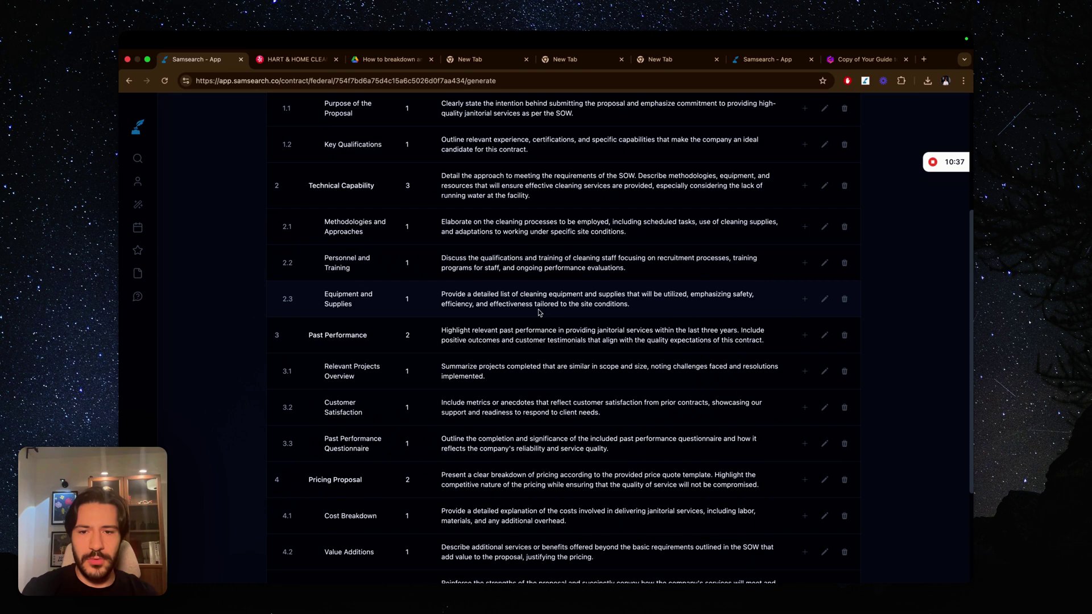
scroll(539, 312, "down", 2)
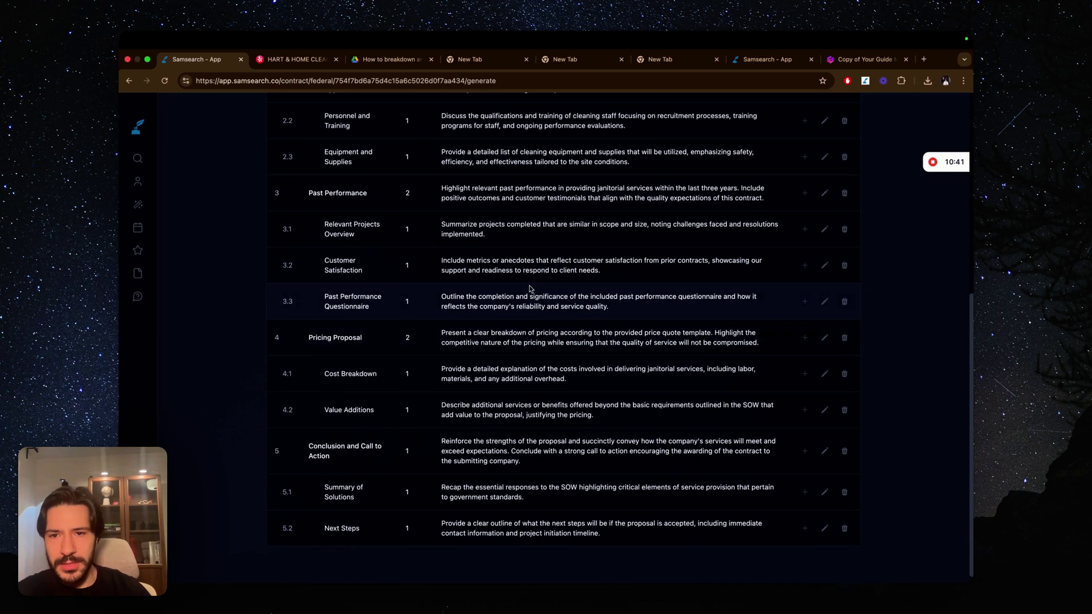
scroll(529, 291, "up", 5)
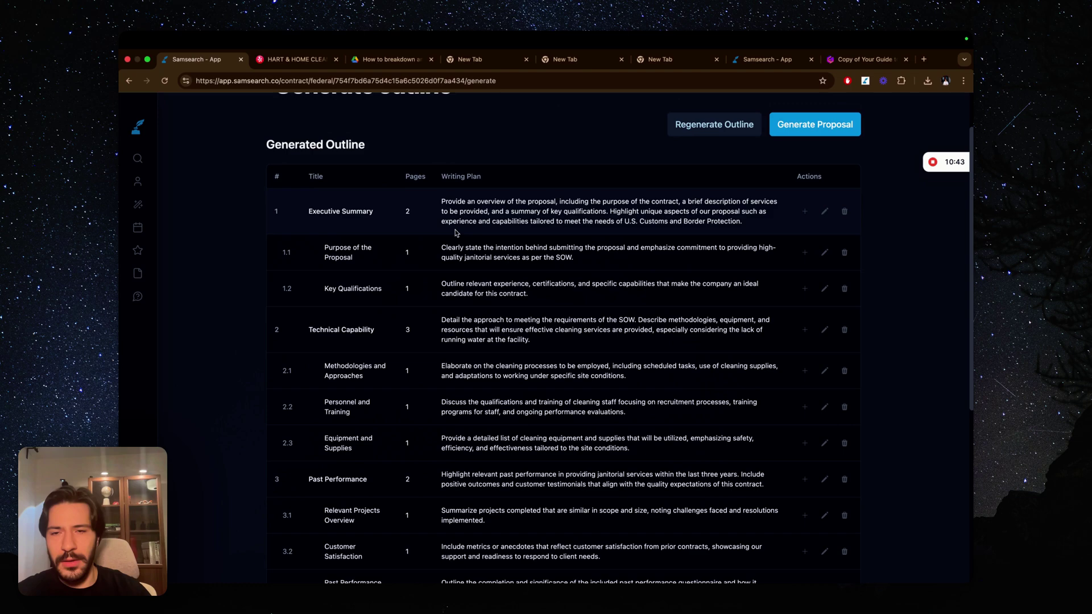
scroll(455, 398, "down", 5)
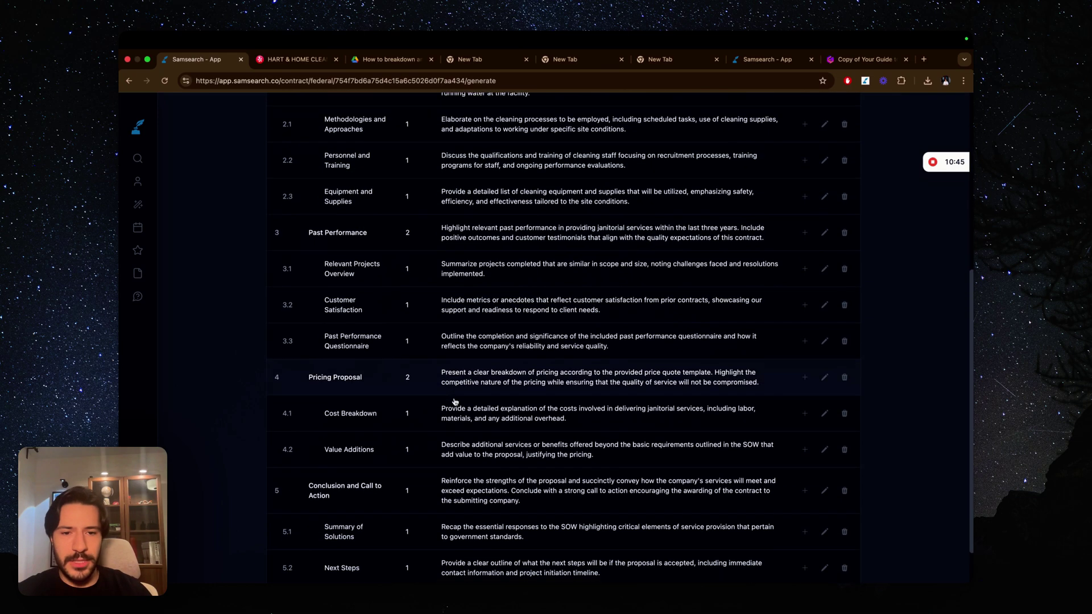
scroll(455, 401, "down", 1)
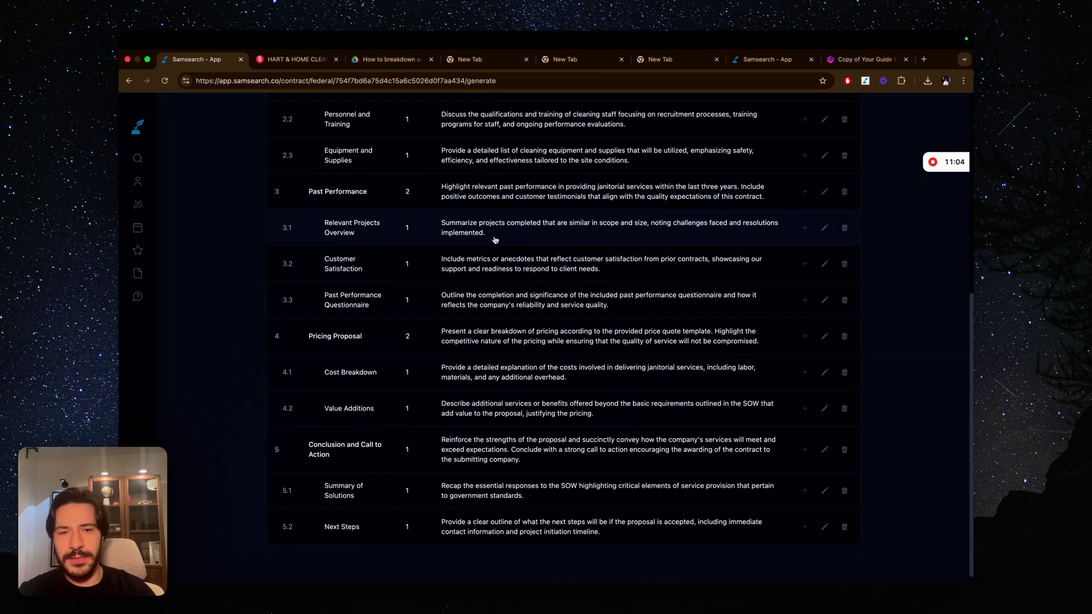
scroll(493, 211, "up", 6)
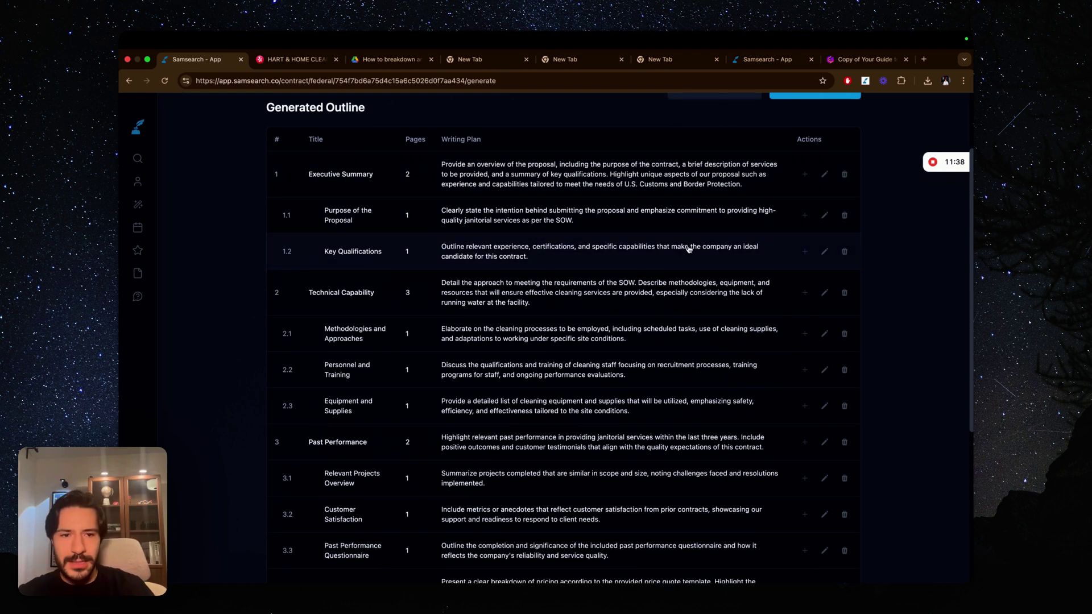
Delete the Purpose of the Proposal and Key Qualifications subsections, then edit row 3.1 Relevant Projects Overview
left_click(846, 220)
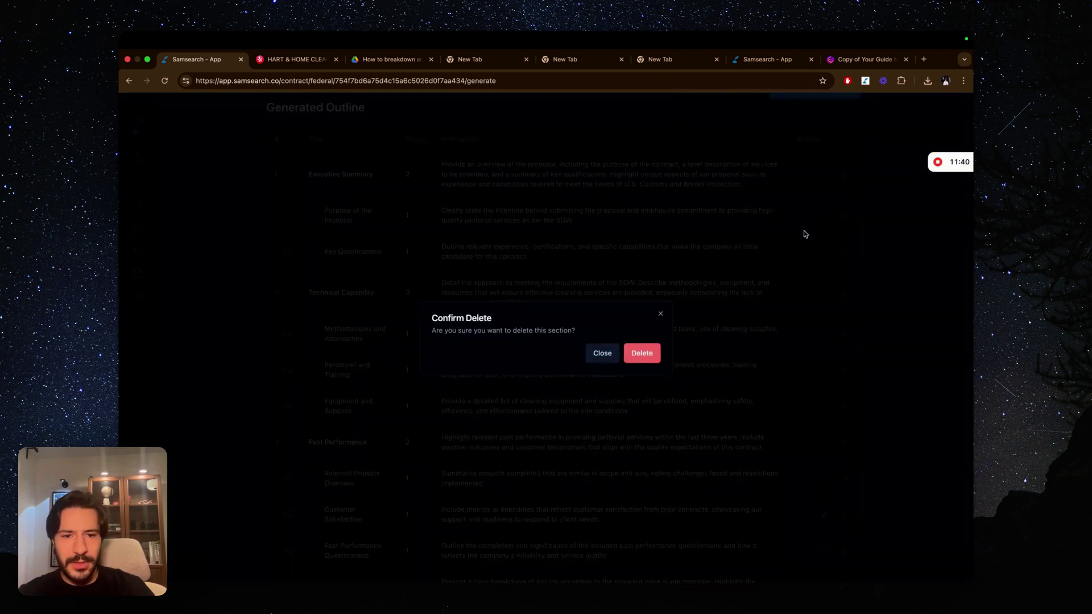
left_click(642, 353)
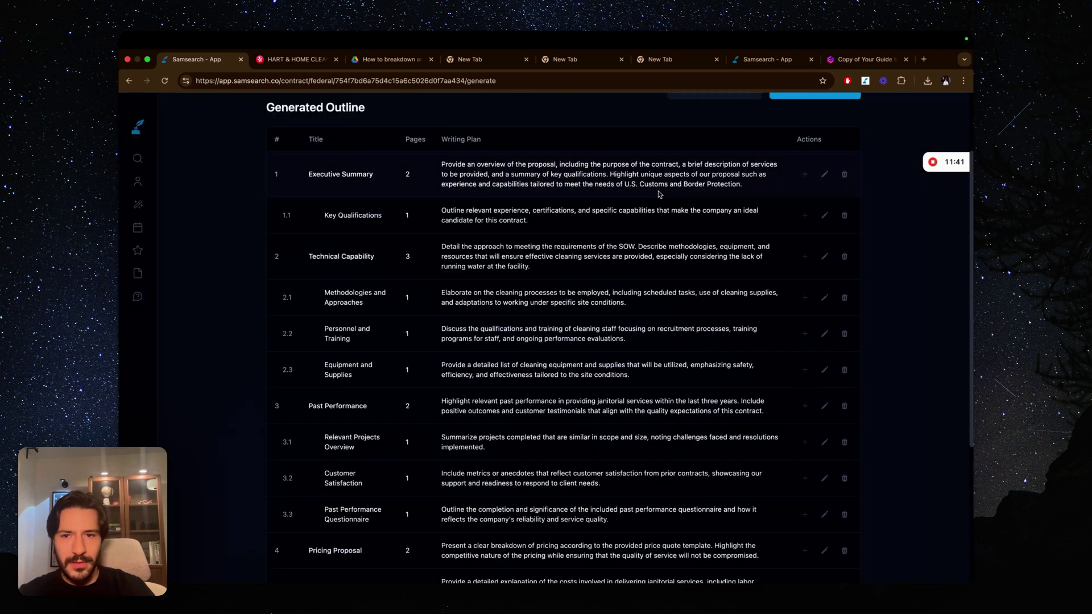
left_click(844, 216)
left_click(641, 353)
scroll(499, 243, "down", 2)
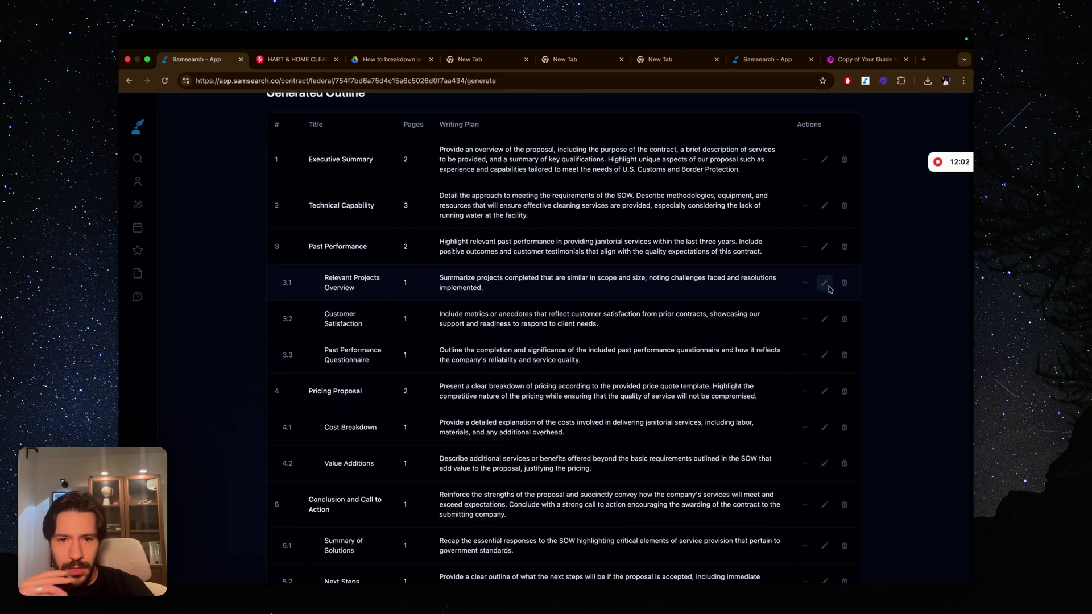
left_click(824, 278)
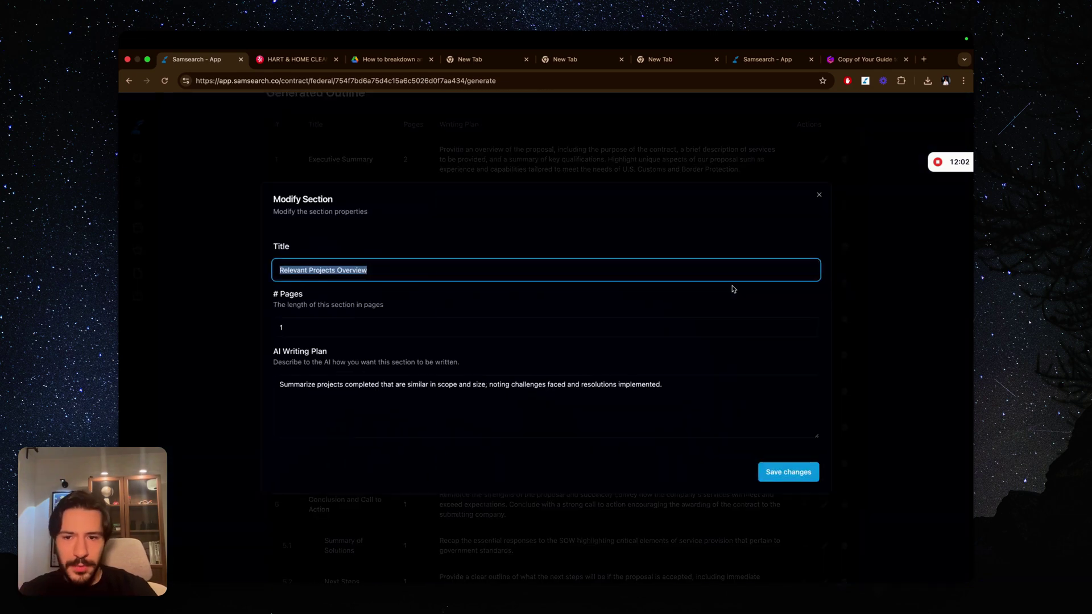
In the writing plan, replace 'Summarize' with 'outline the', delete the challenges-and-resolutions clause, and save
left_click(551, 396)
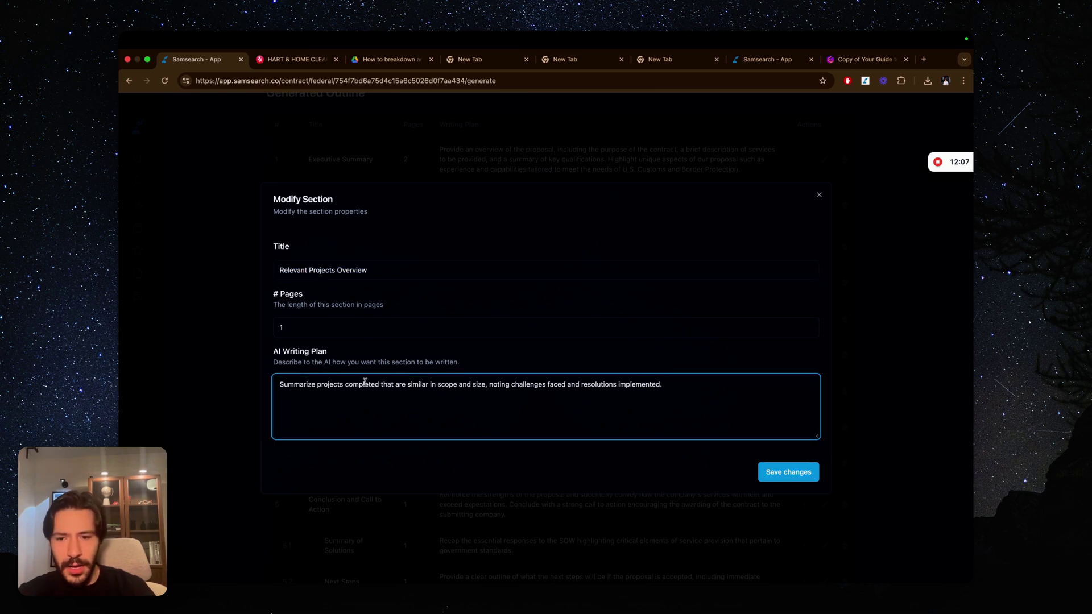
double_click(296, 382)
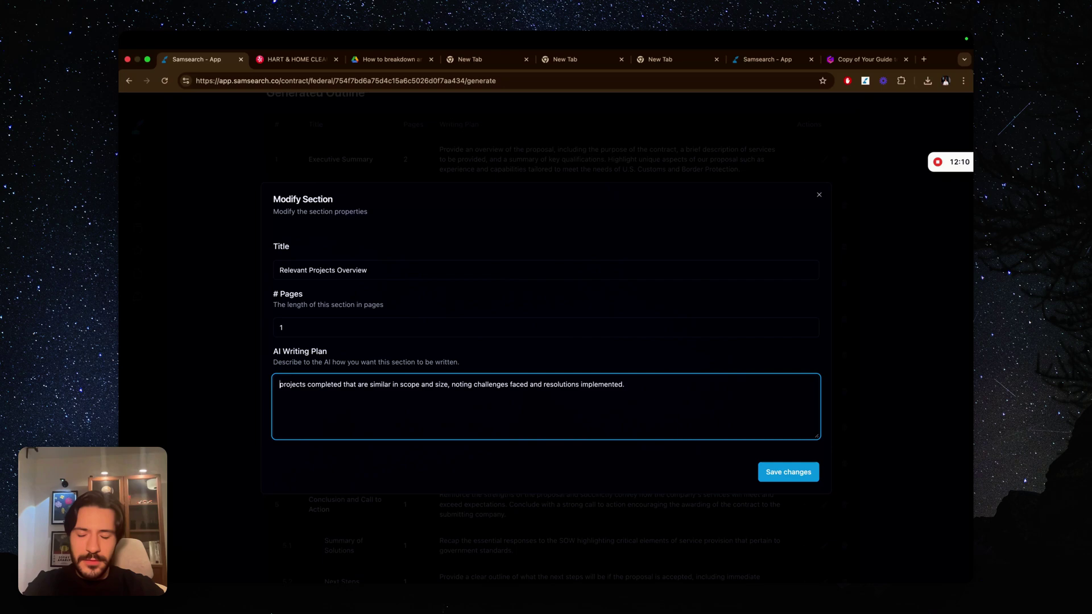
type("outline ")
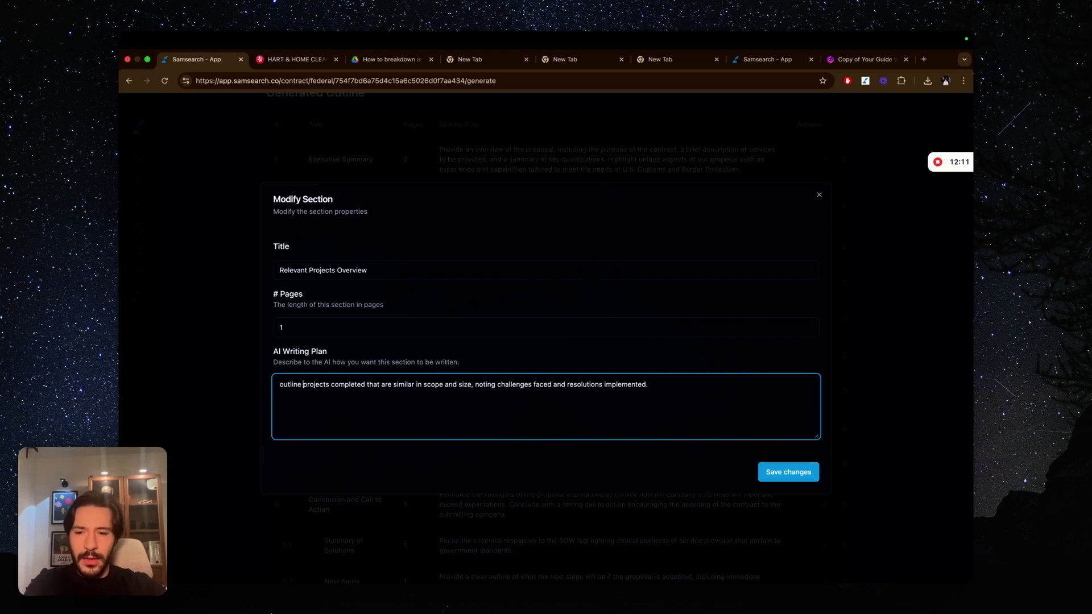
type("the")
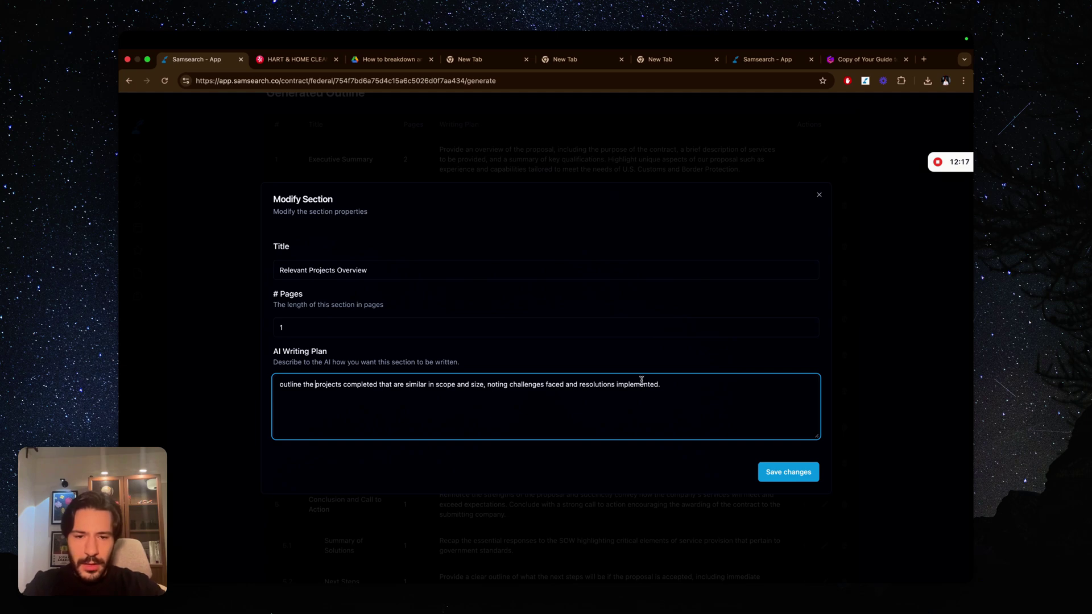
left_click(664, 385)
left_click(496, 385, "shift")
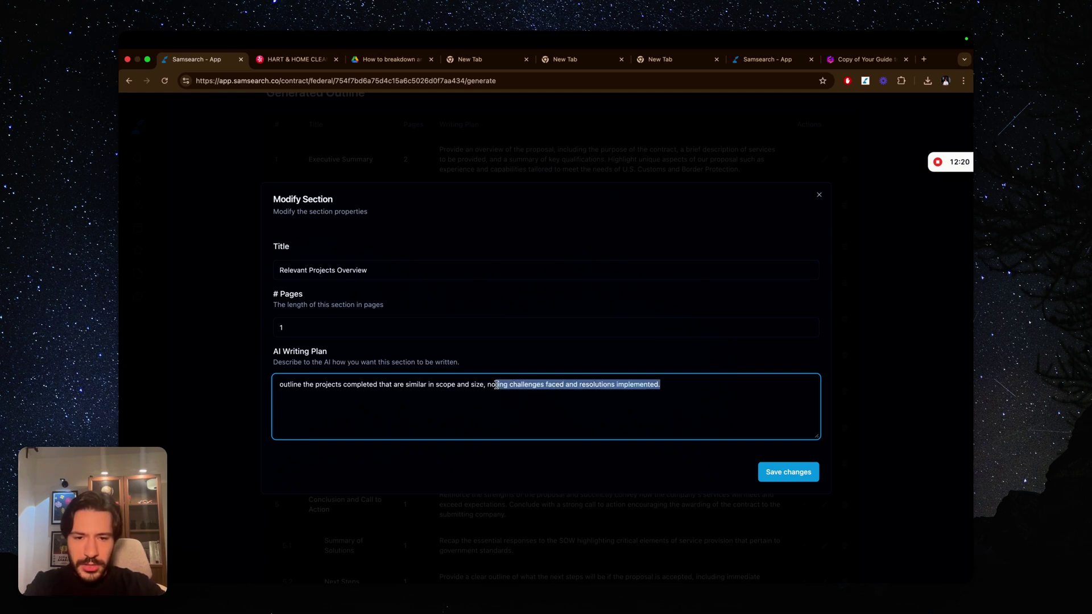
key("BackSpace")
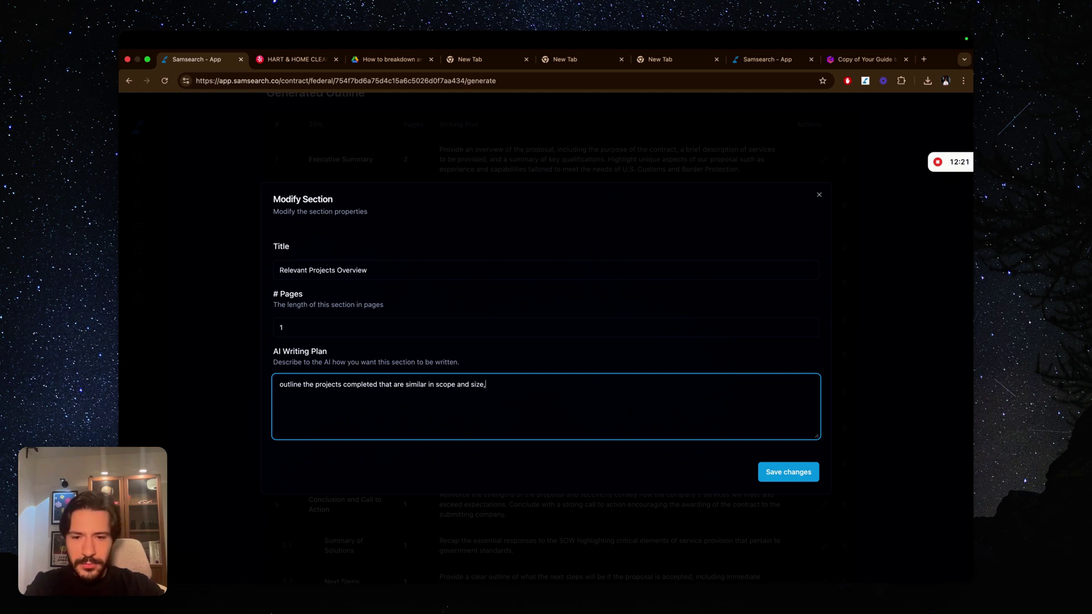
left_click(765, 479)
Generate the full Janitorial Services Procurement proposal for U.S. Customs and Border Protection from the outline
scroll(739, 427, "down", 2)
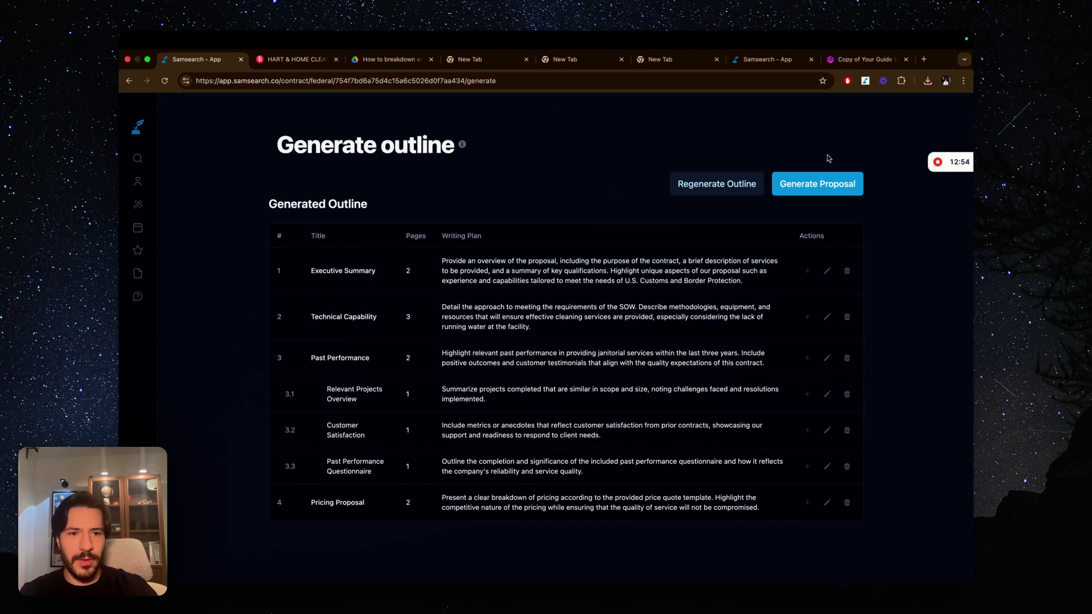
left_click(811, 185)
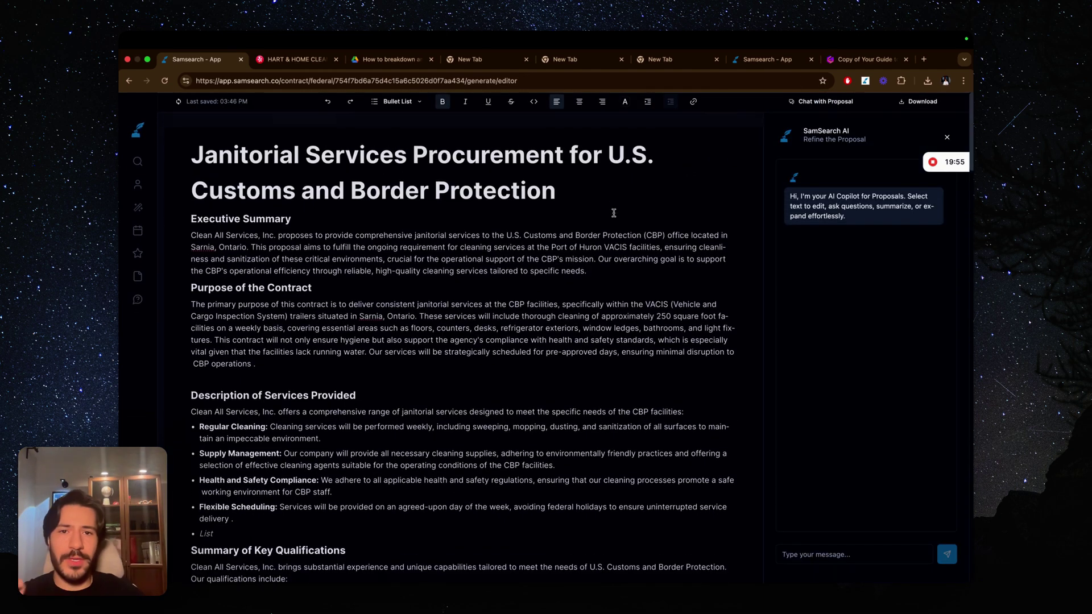
Review the draft, then attach the whole Executive Summary paragraph as copilot chat context
scroll(613, 212, "down", 1)
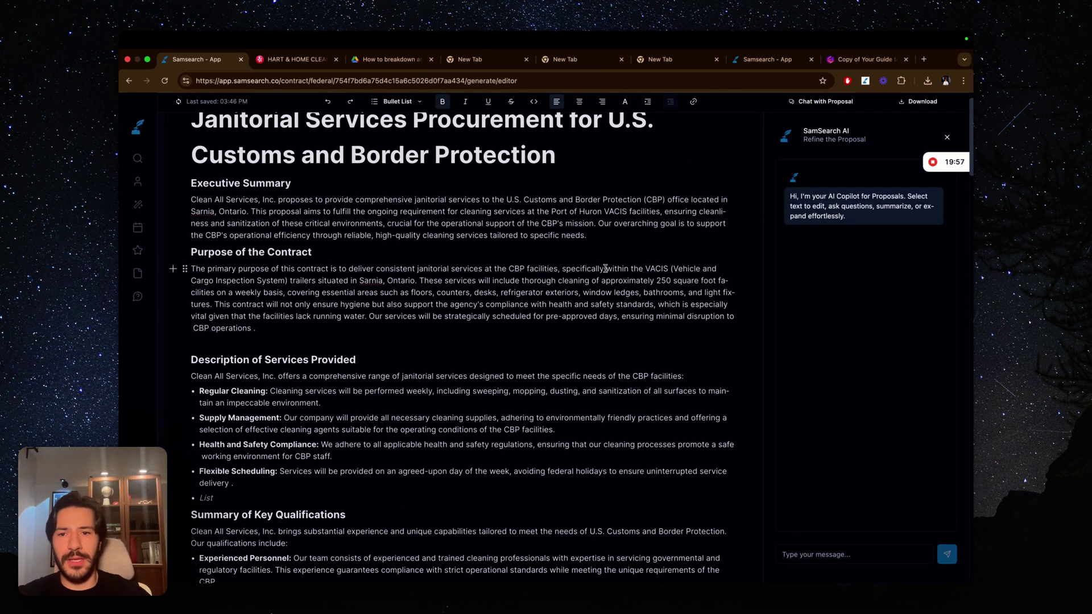
scroll(605, 270, "up", 1)
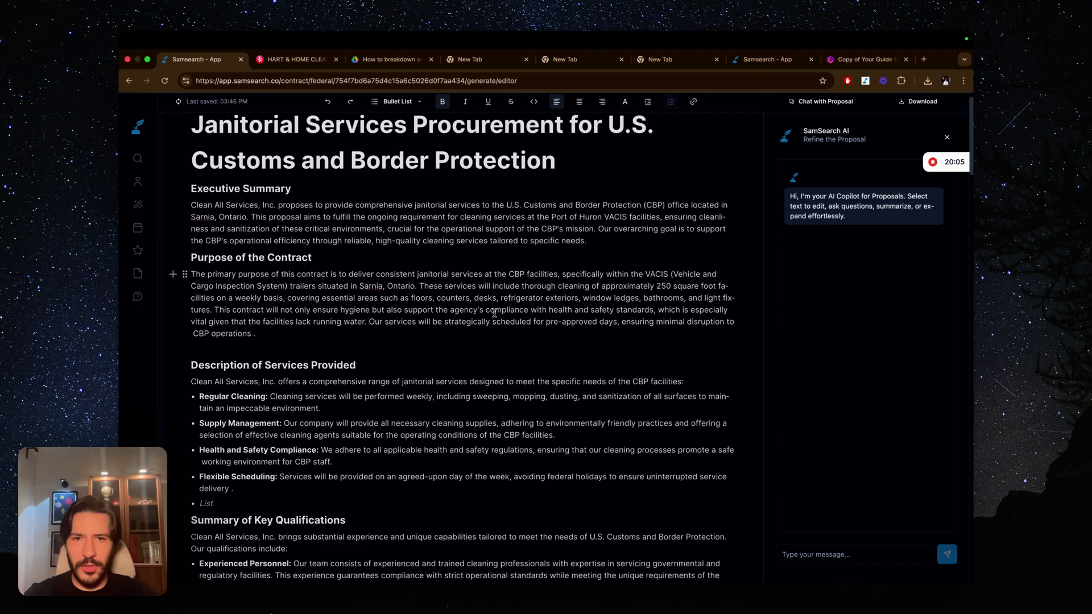
scroll(478, 304, "down", 8)
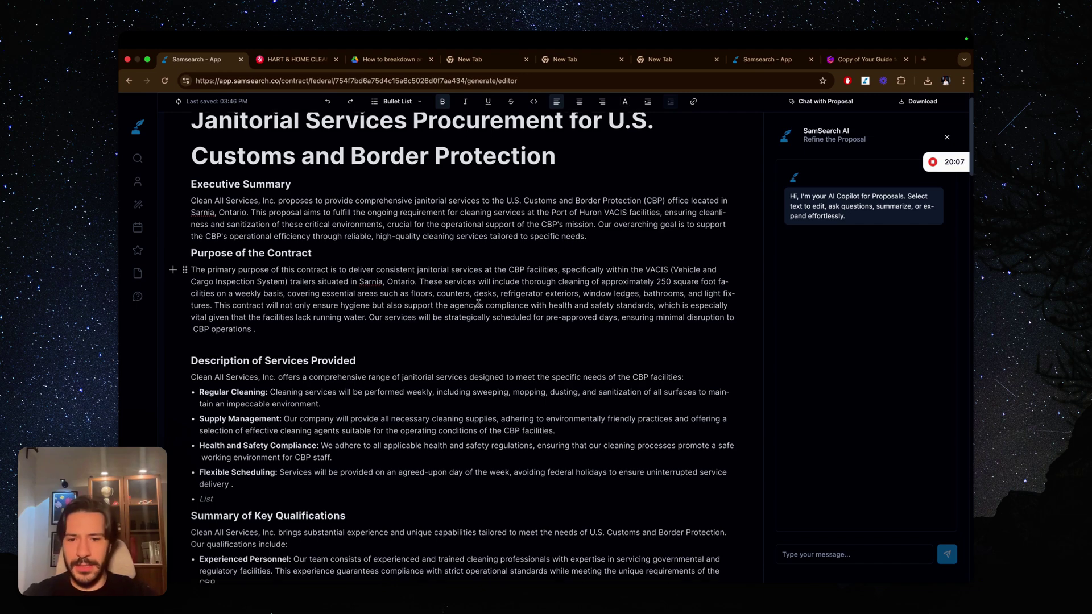
scroll(478, 304, "down", 1)
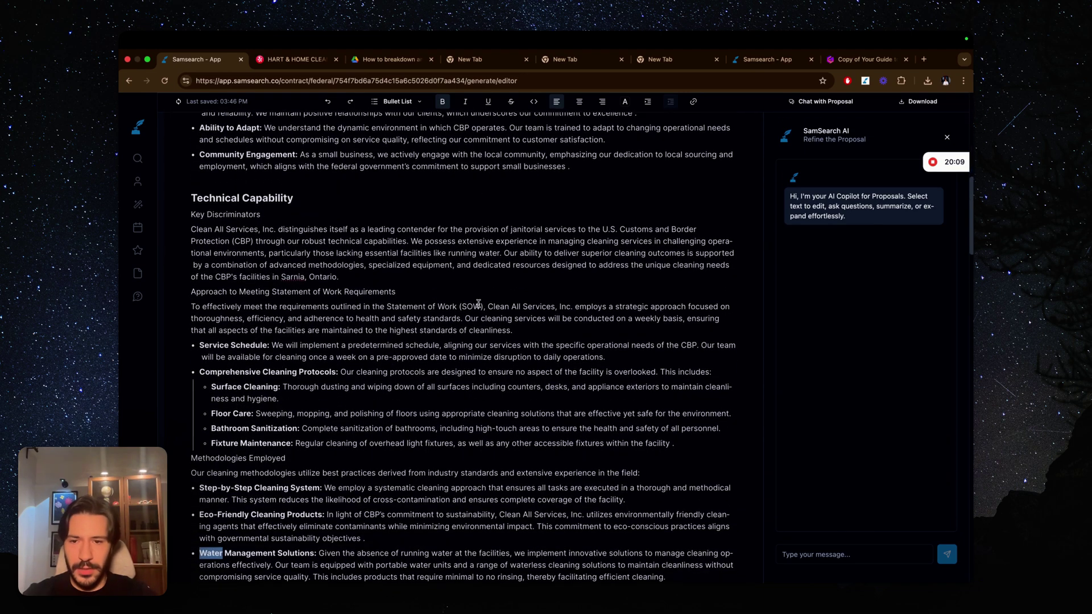
scroll(479, 303, "down", 5)
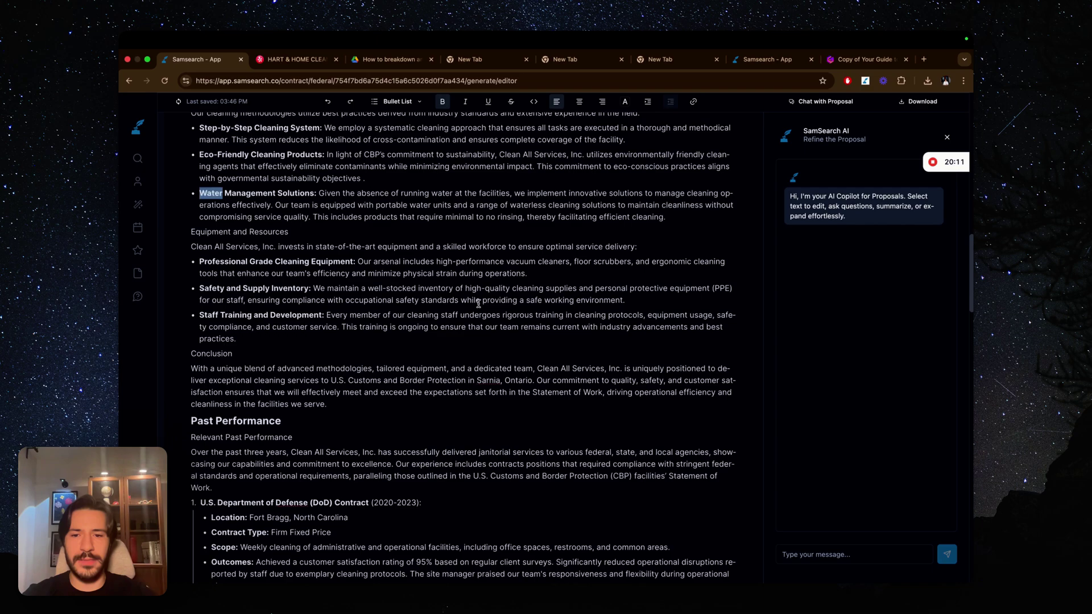
scroll(478, 303, "up", 18)
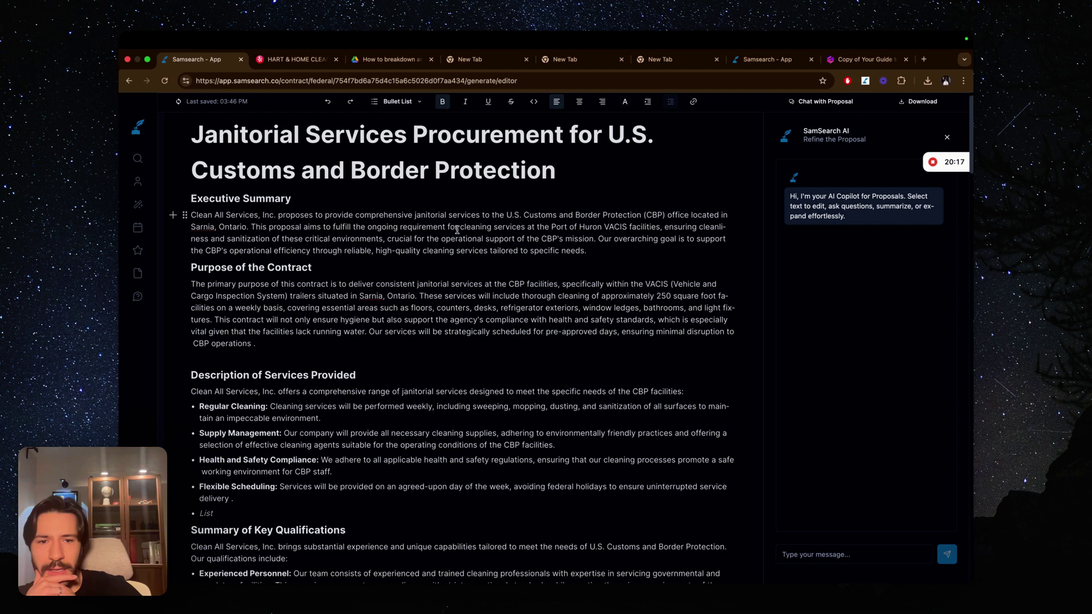
left_click(527, 236)
triple_click(527, 236)
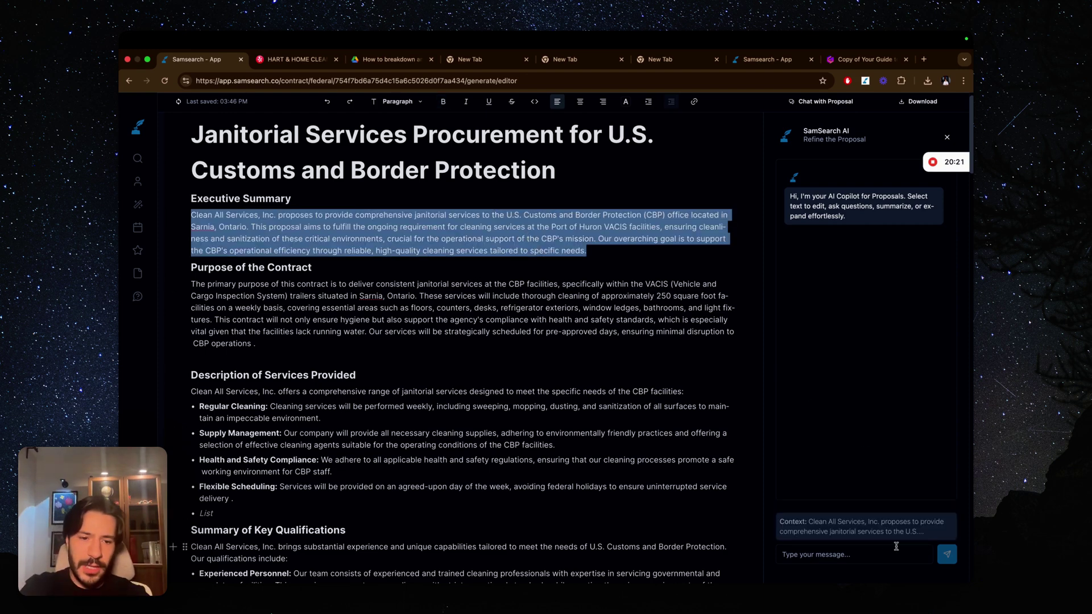
left_click(853, 554)
Ask the copilot to 'expand more on this' for the Executive Summary and read its reply
type("expan")
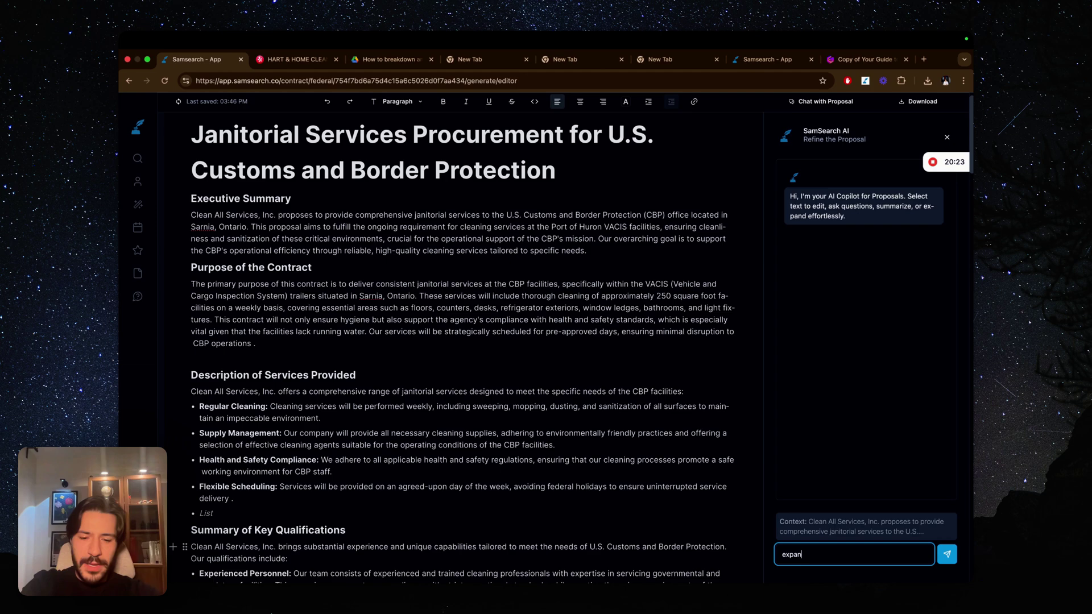
type("d more on this")
key("Return")
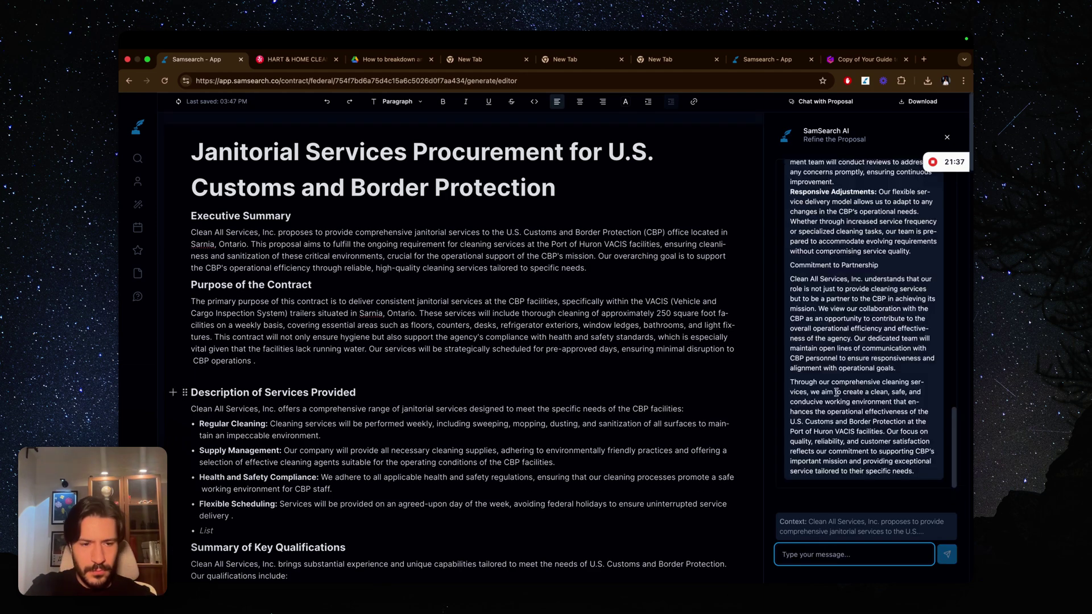
scroll(833, 392, "down", 20)
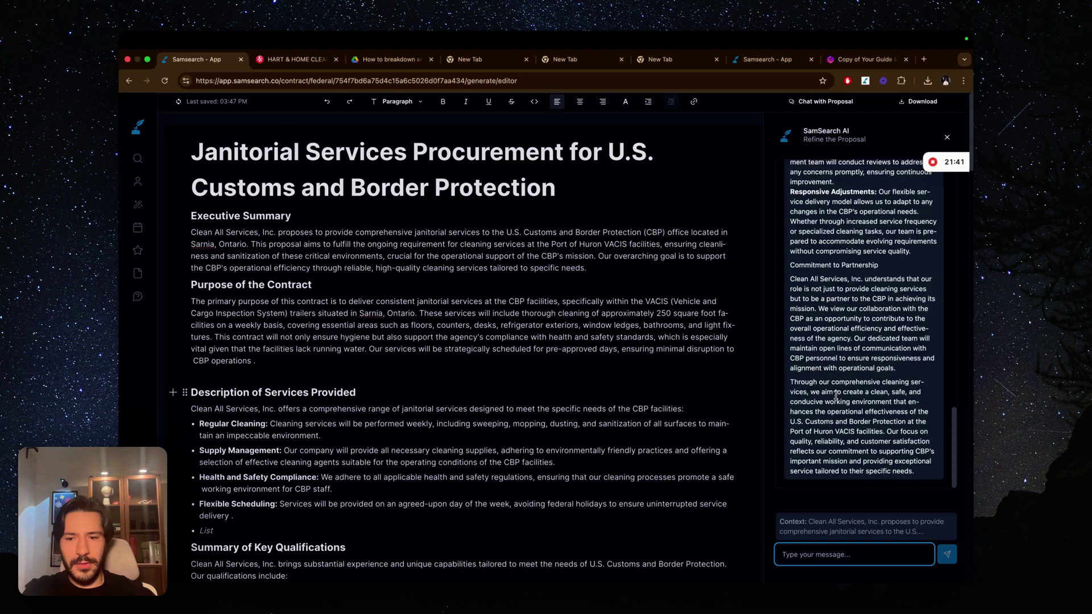
scroll(835, 395, "down", 3)
scroll(833, 400, "up", 15)
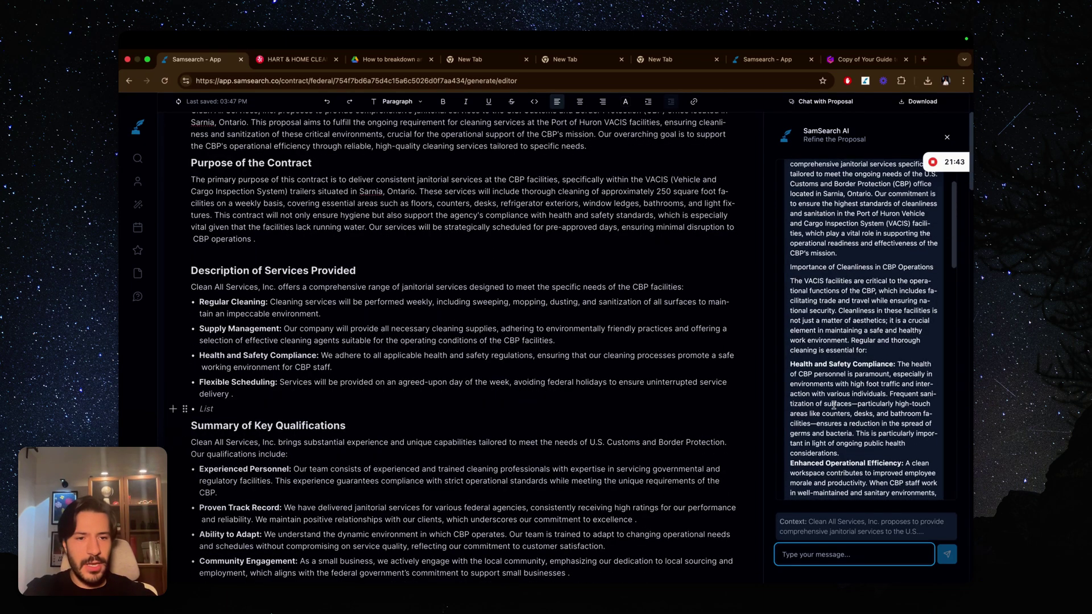
scroll(833, 405, "down", 15)
Have the copilot 'keep it to 3 sentences' and paste that reply under the Executive Summary
type("keep")
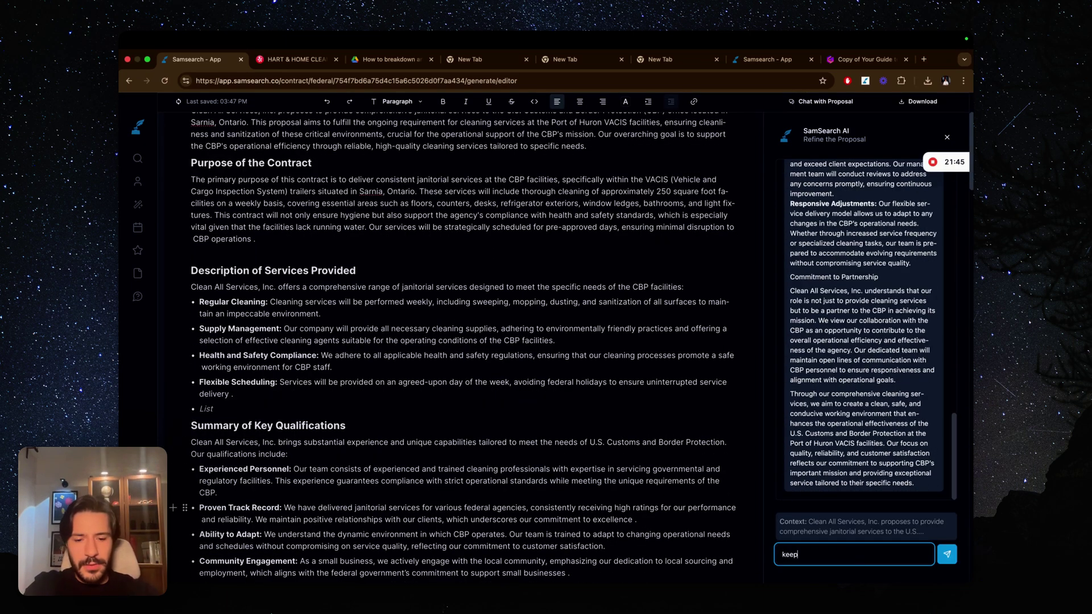
type(" it to 3 s")
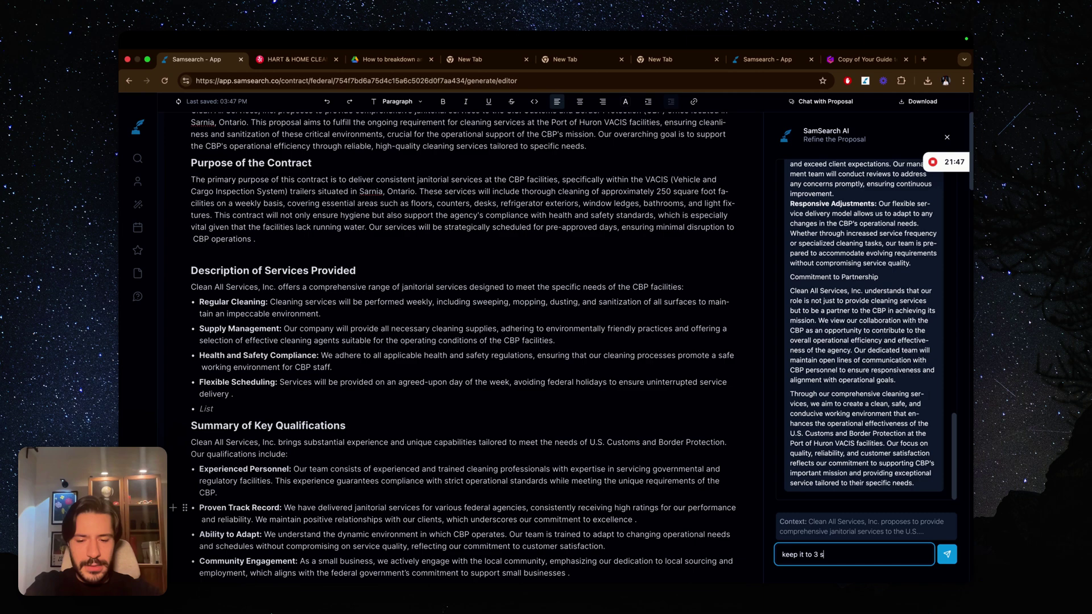
type("entences")
key("Return")
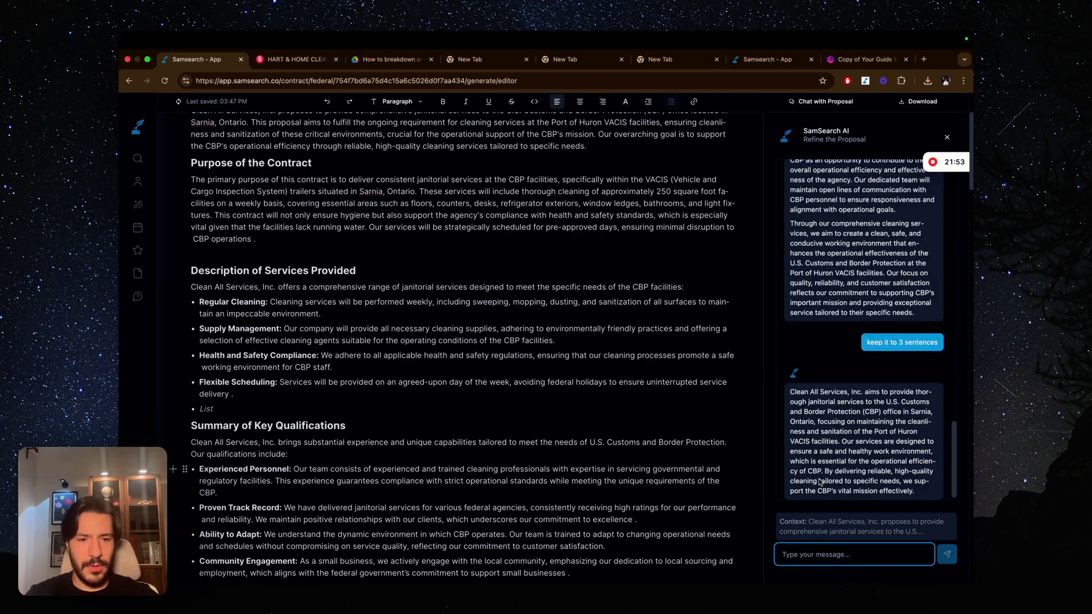
left_click_drag(923, 492, 786, 397)
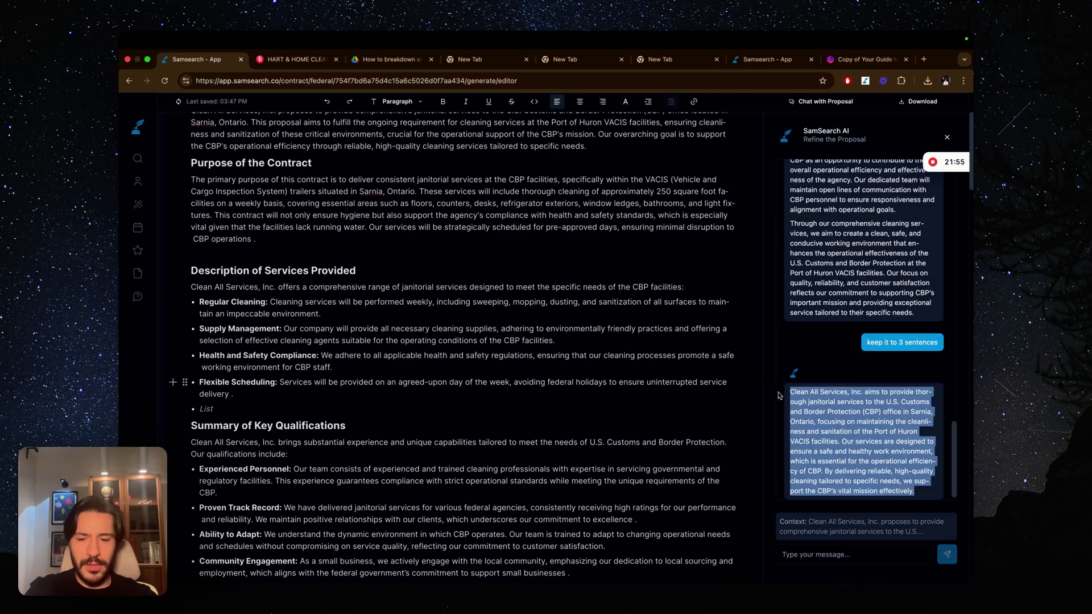
key("super+c")
key("super+v")
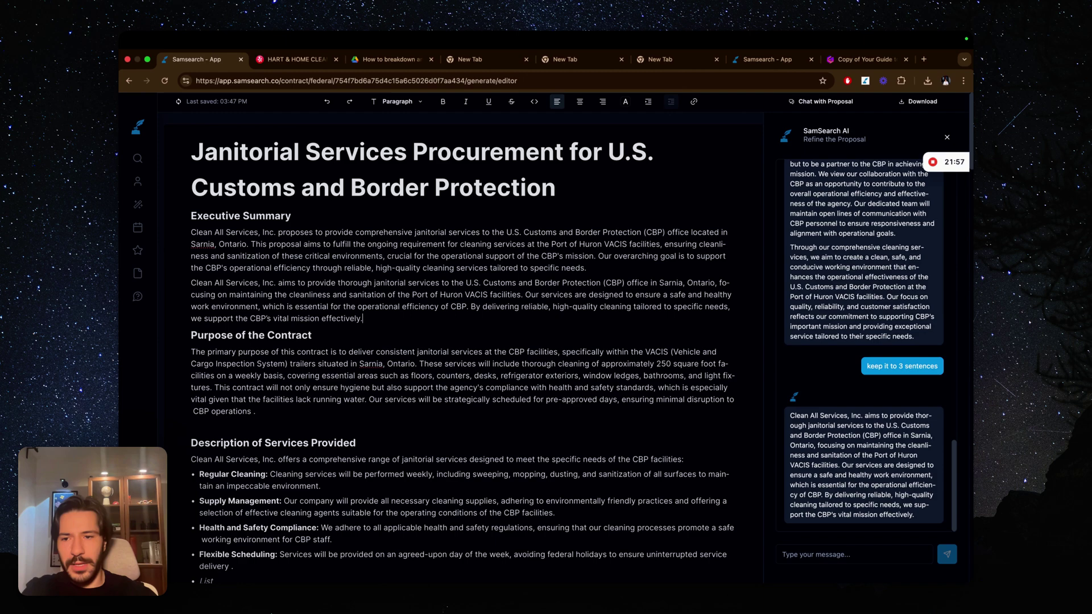
Select the Sarnia, Ontario VACIS trailers clause in the Purpose paragraph, then clear the selection
scroll(562, 373, "down", 2)
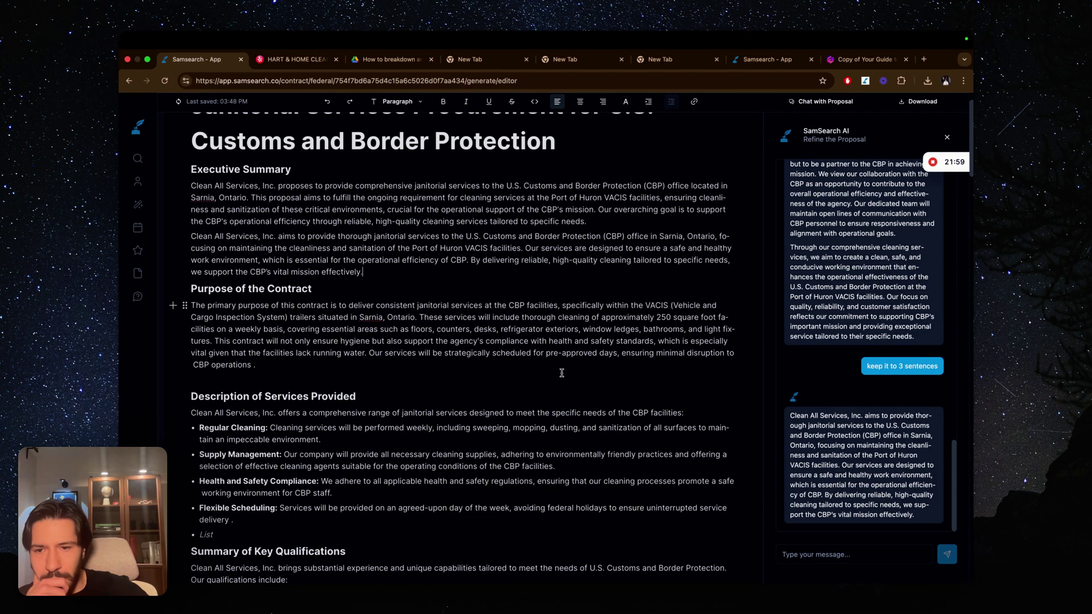
scroll(474, 368, "down", 4)
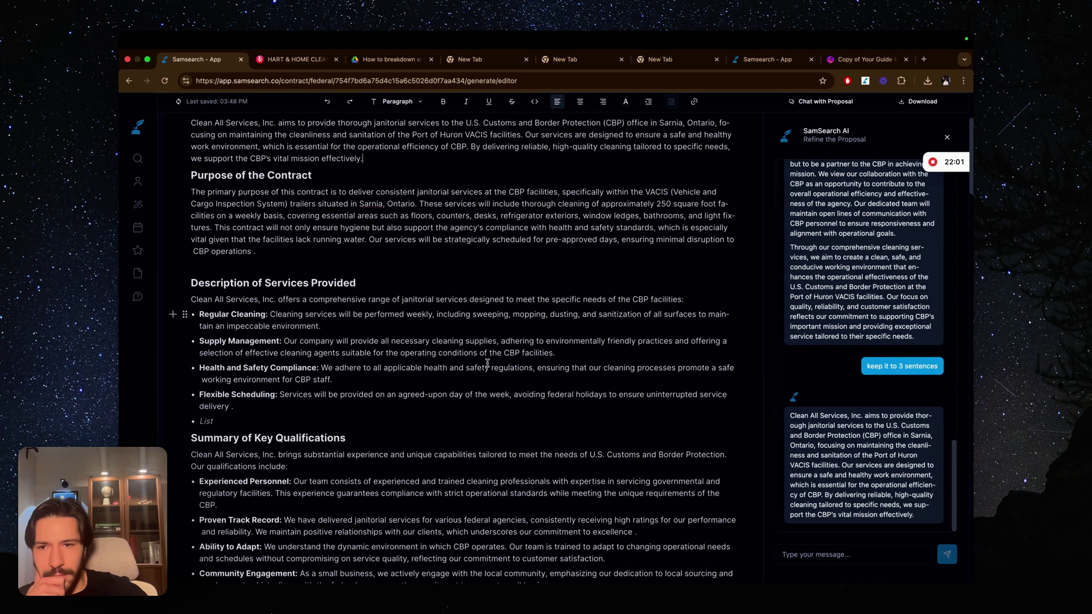
left_click_drag(357, 204, 433, 208)
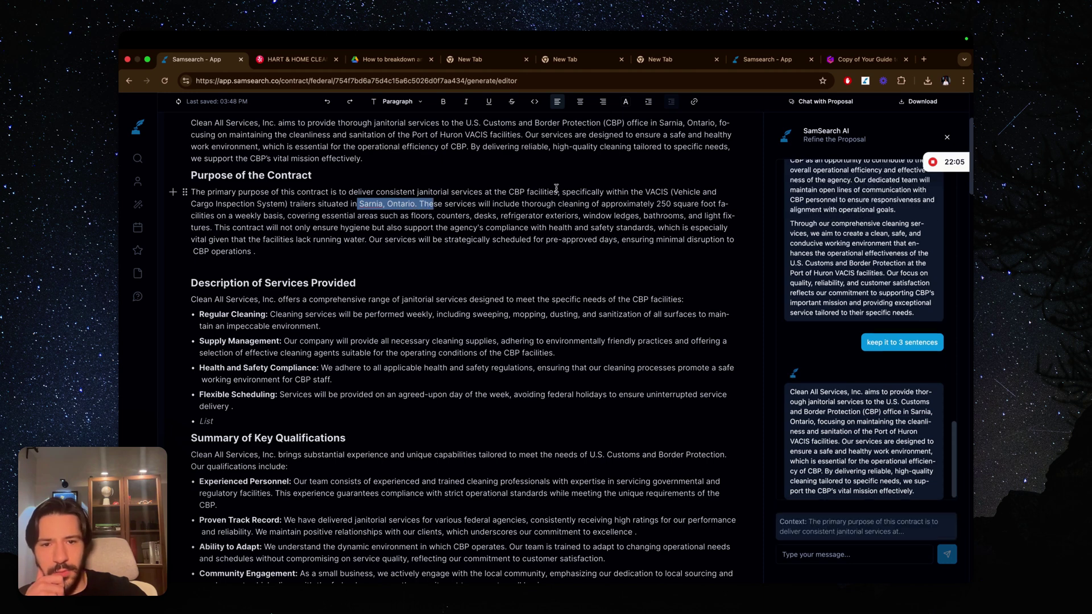
left_click_drag(561, 192, 414, 206)
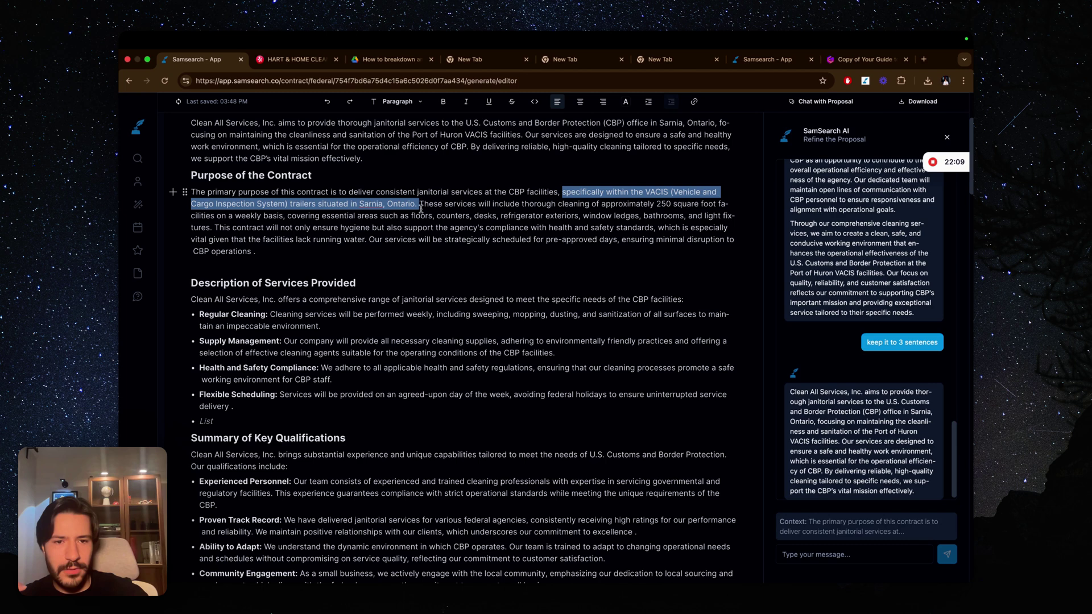
left_click(555, 227)
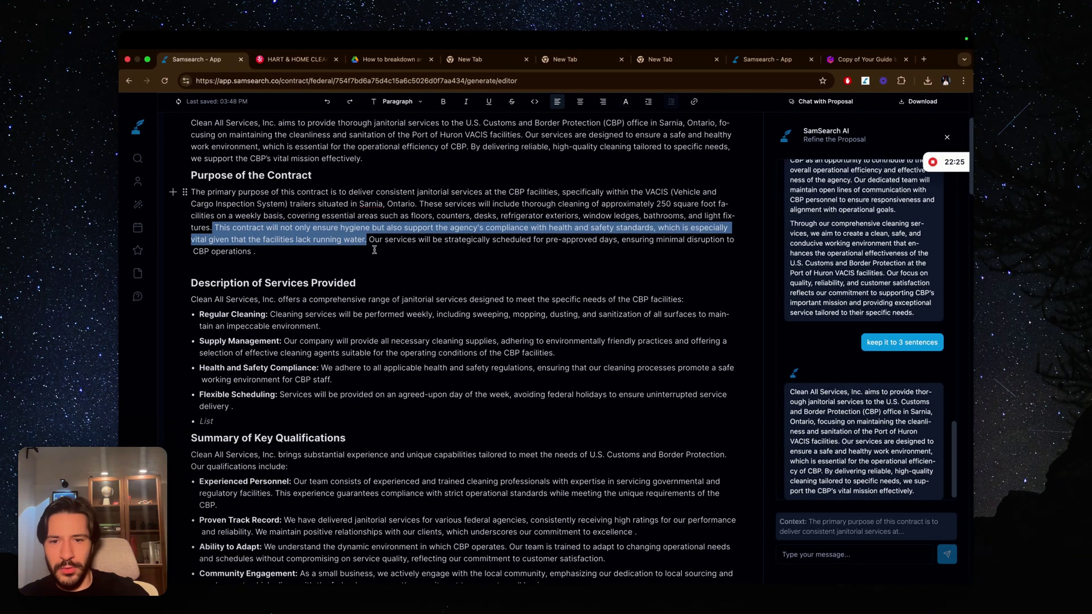
Scroll down through services and qualifications to Past Performance, clearing the Purpose of the Contract selection
scroll(354, 253, "down", 5)
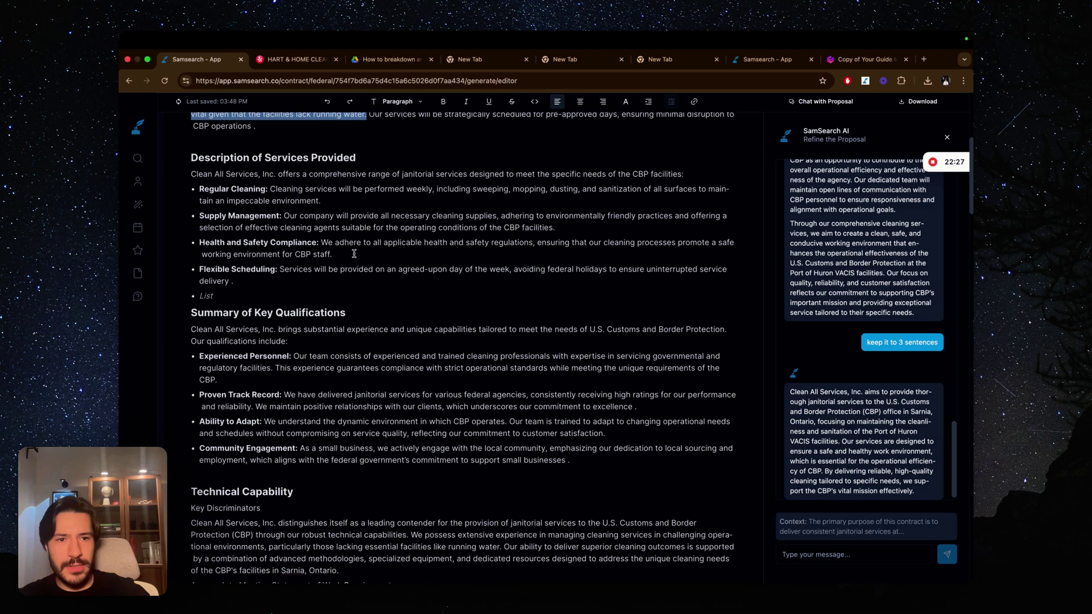
scroll(353, 253, "down", 5)
scroll(354, 270, "up", 5)
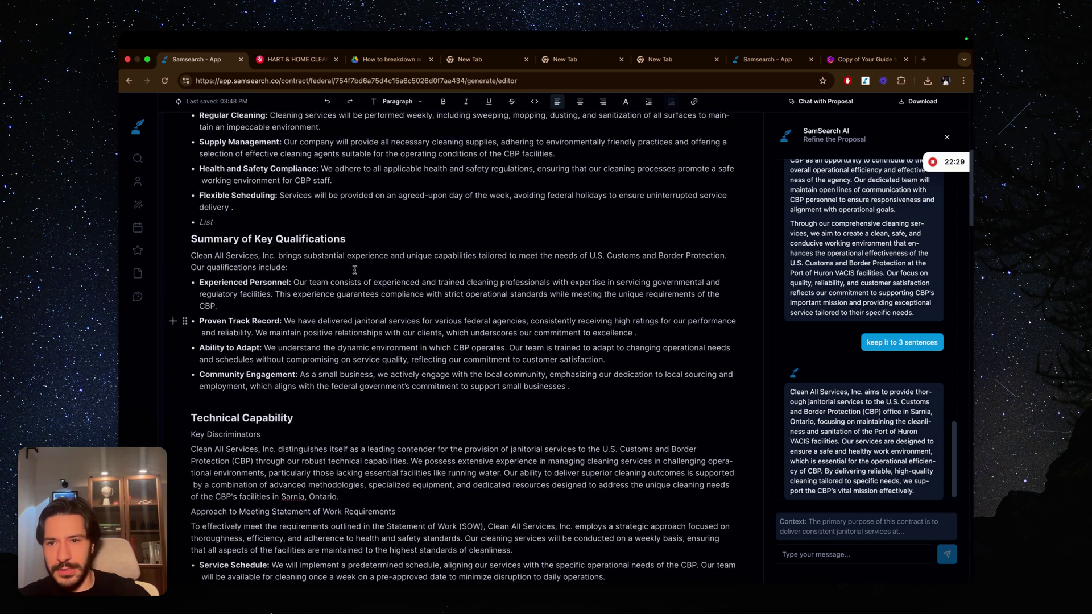
scroll(354, 271, "up", 2)
left_click(362, 154)
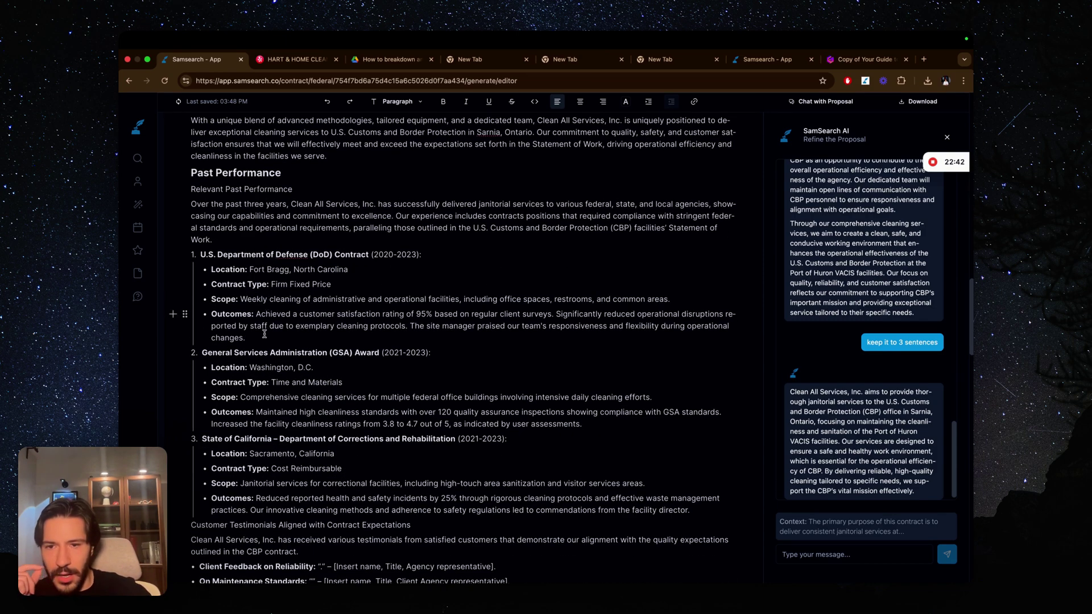
Select the On Maintenance Standards line, then the Adherence to Health Protocols testimonial as copilot context
scroll(265, 319, "down", 2)
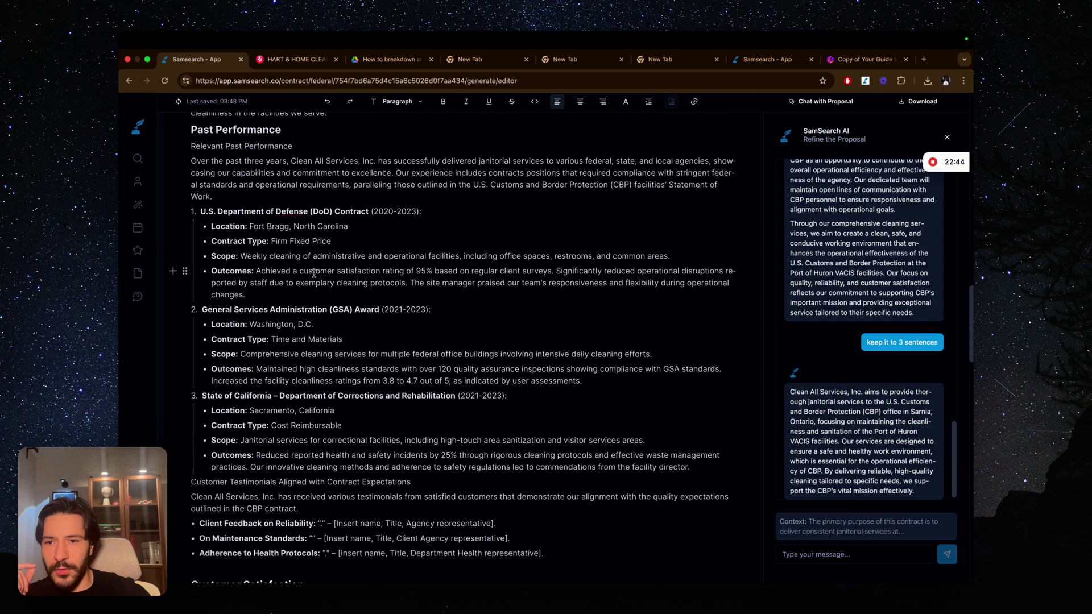
scroll(312, 398, "down", 2)
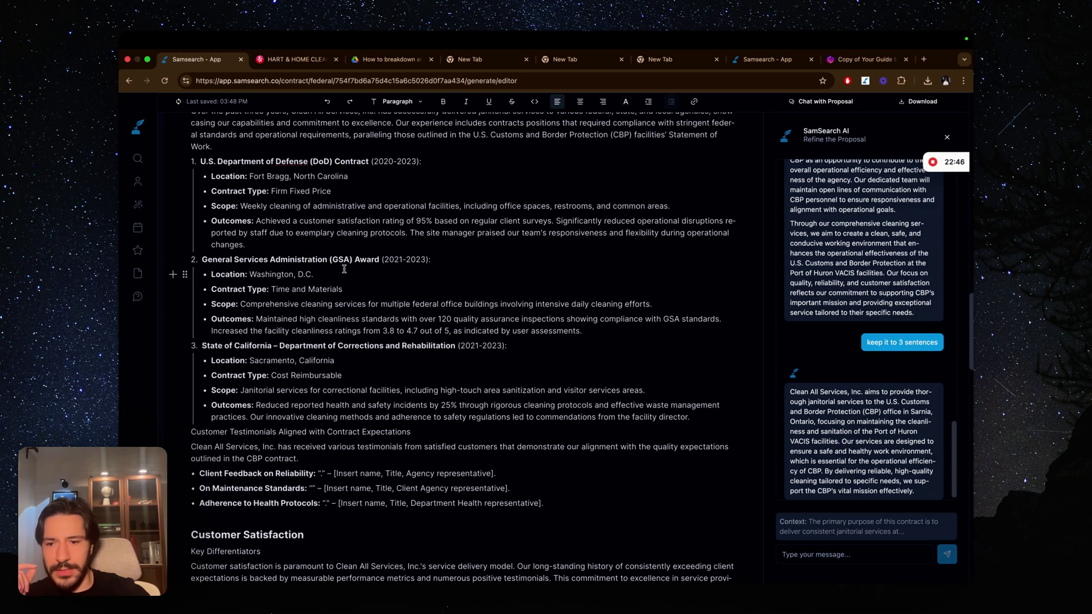
scroll(315, 389, "down", 2)
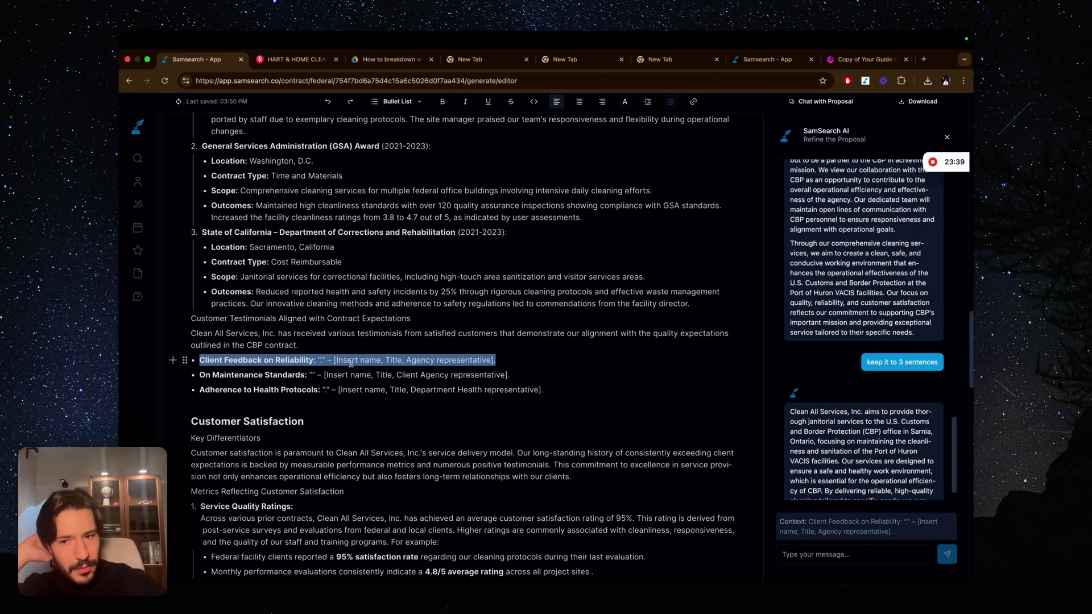
triple_click(413, 372)
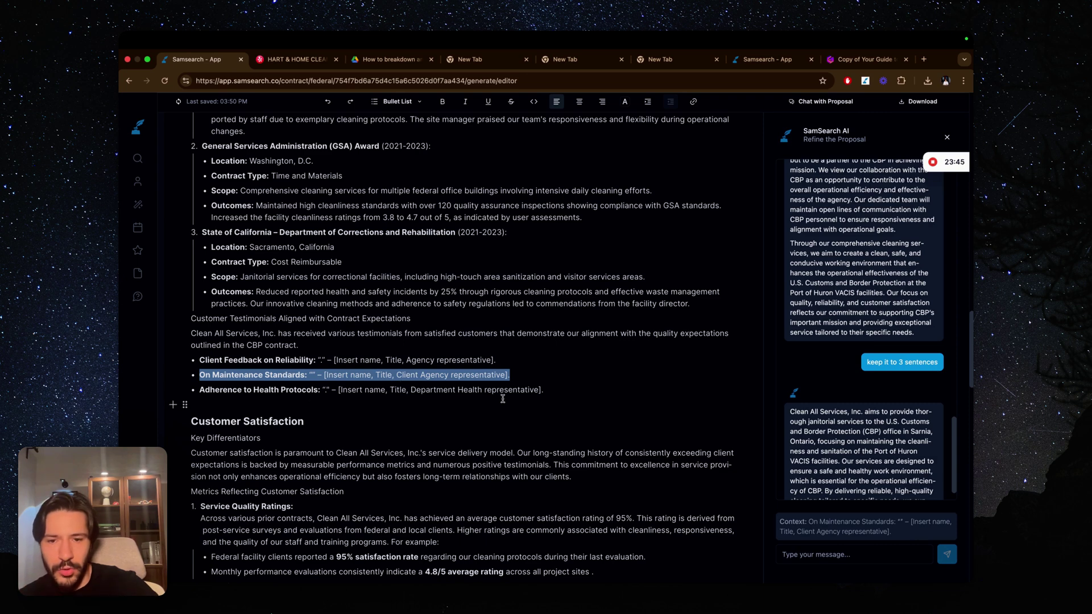
left_click_drag(563, 393, 328, 386)
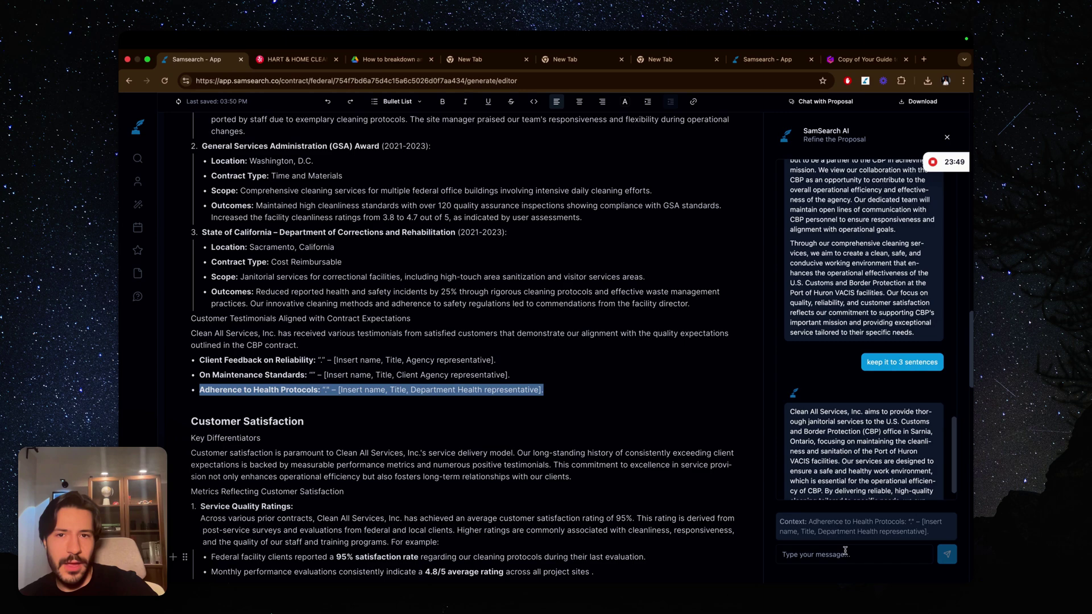
Scroll past Customer Satisfaction and Conclusion to the base and option-year pricing table and Competitive Nature of Pricing
scroll(636, 454, "down", 10)
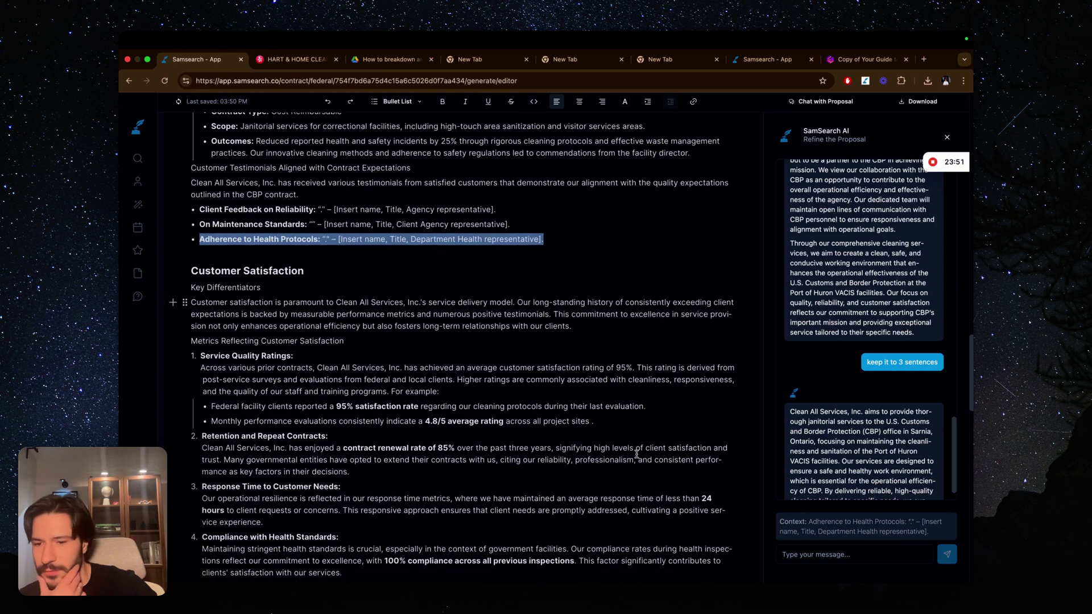
scroll(636, 454, "down", 9)
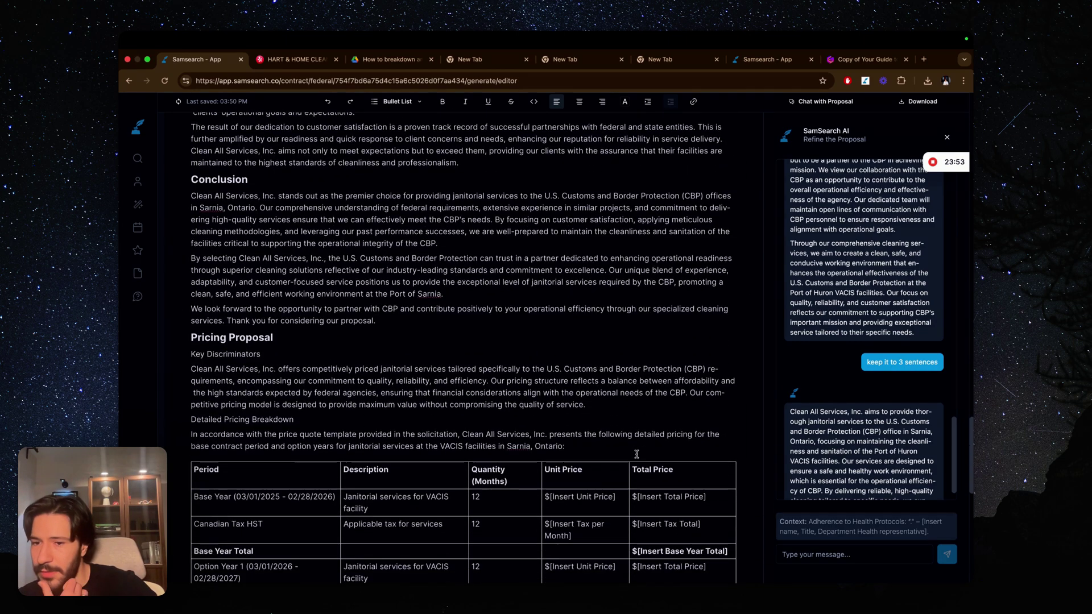
scroll(635, 454, "down", 3)
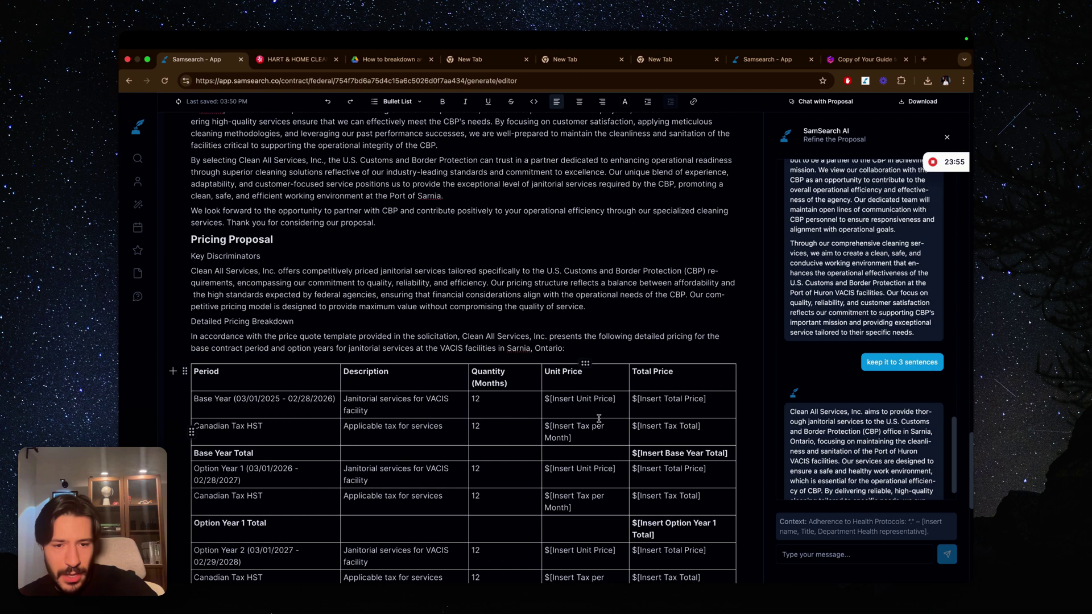
scroll(598, 418, "down", 3)
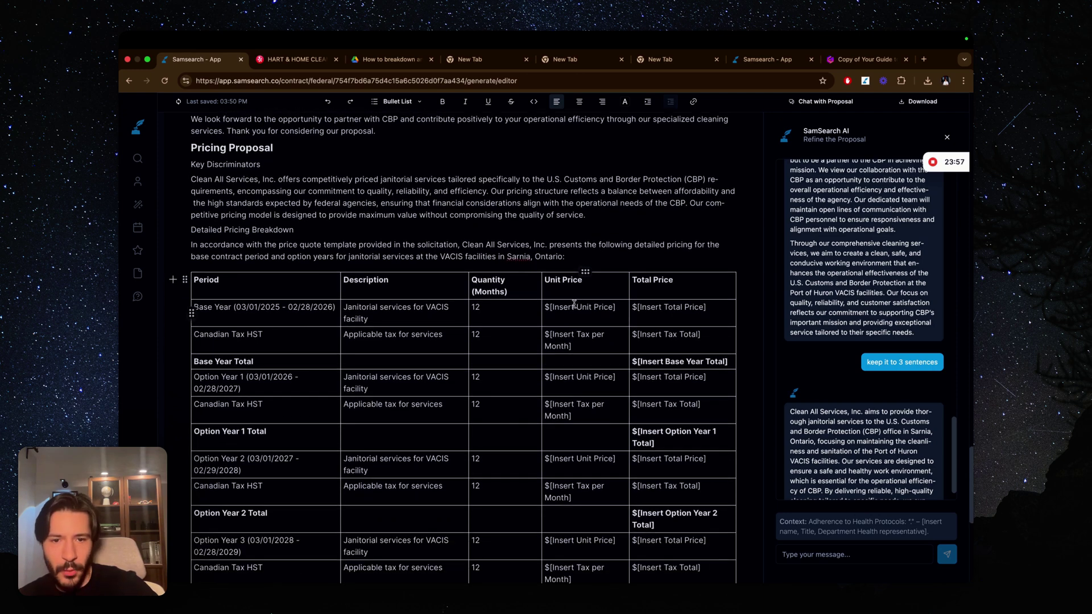
scroll(574, 304, "down", 1)
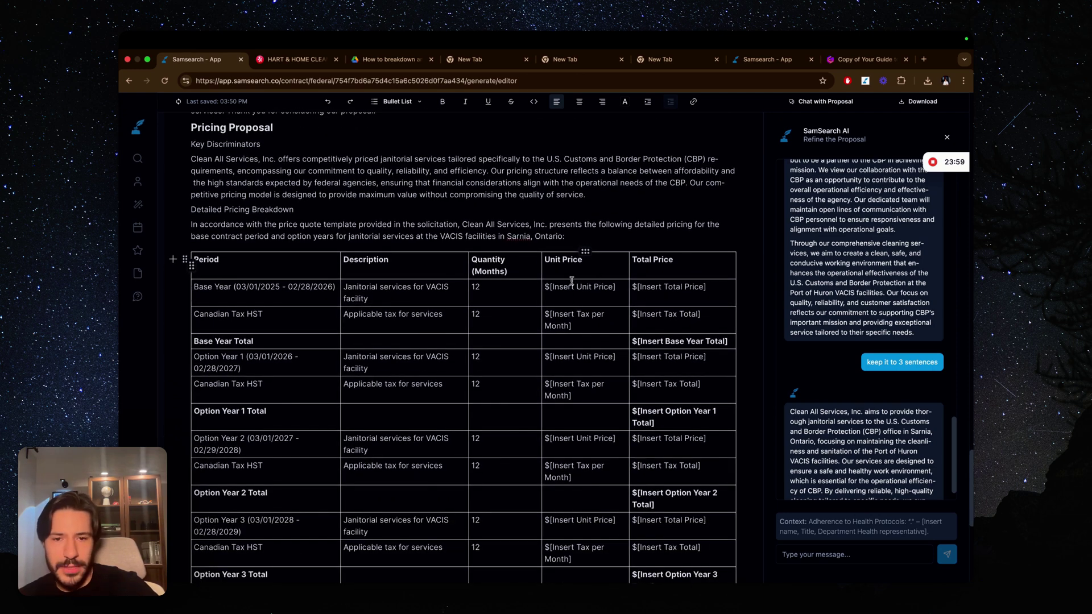
scroll(560, 298, "down", 2)
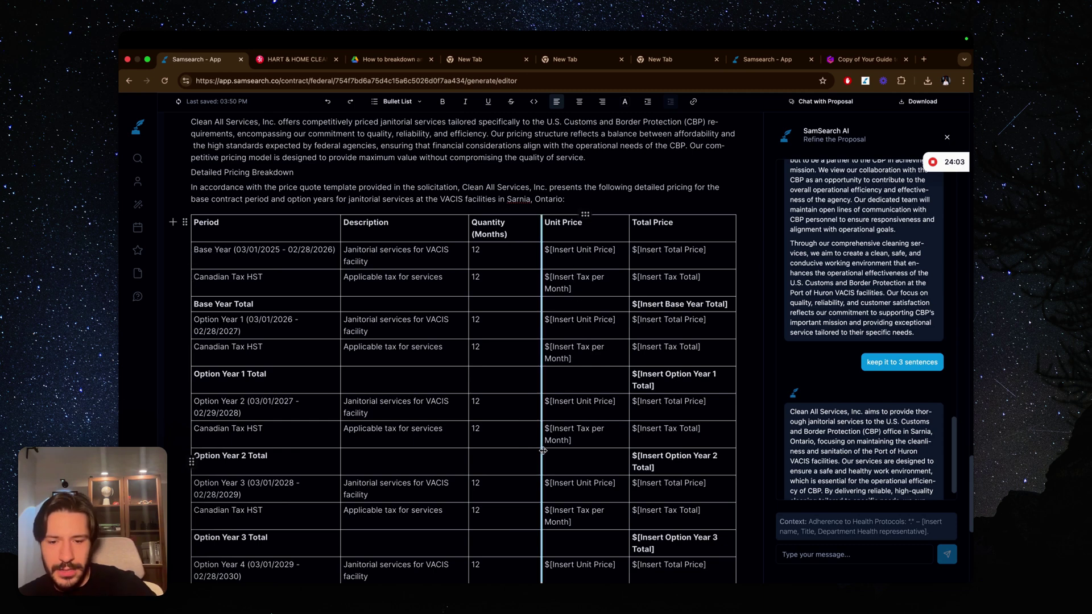
scroll(514, 248, "down", 4)
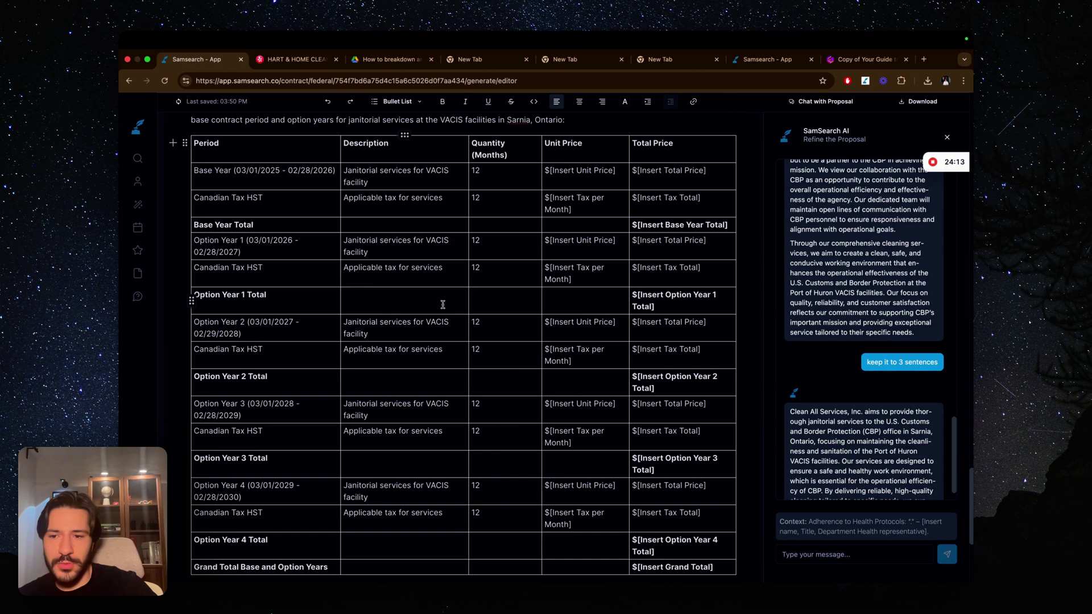
scroll(443, 495, "down", 2)
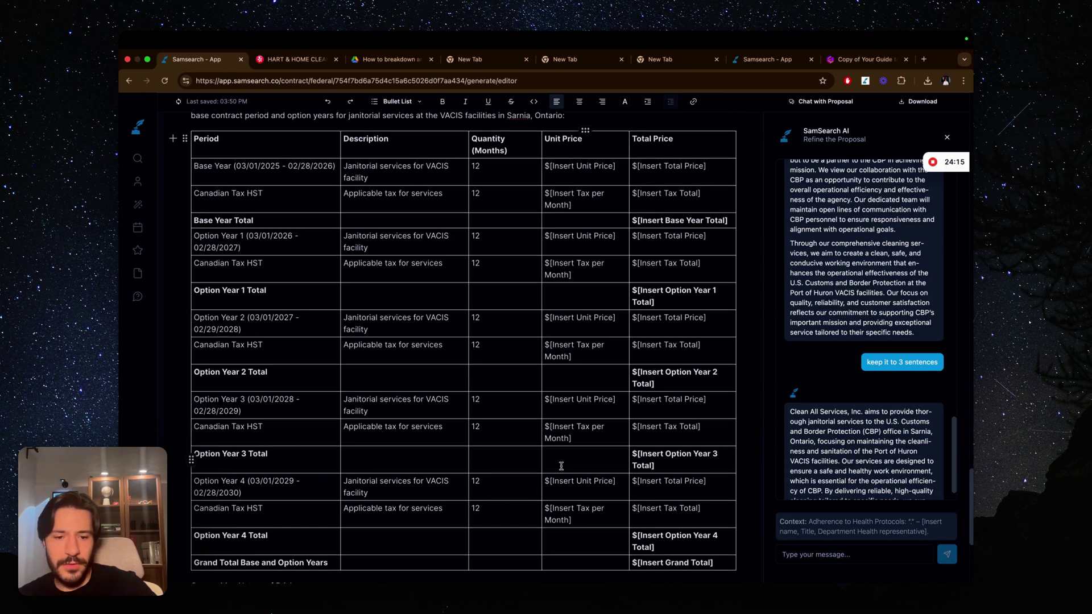
scroll(443, 498, "down", 5)
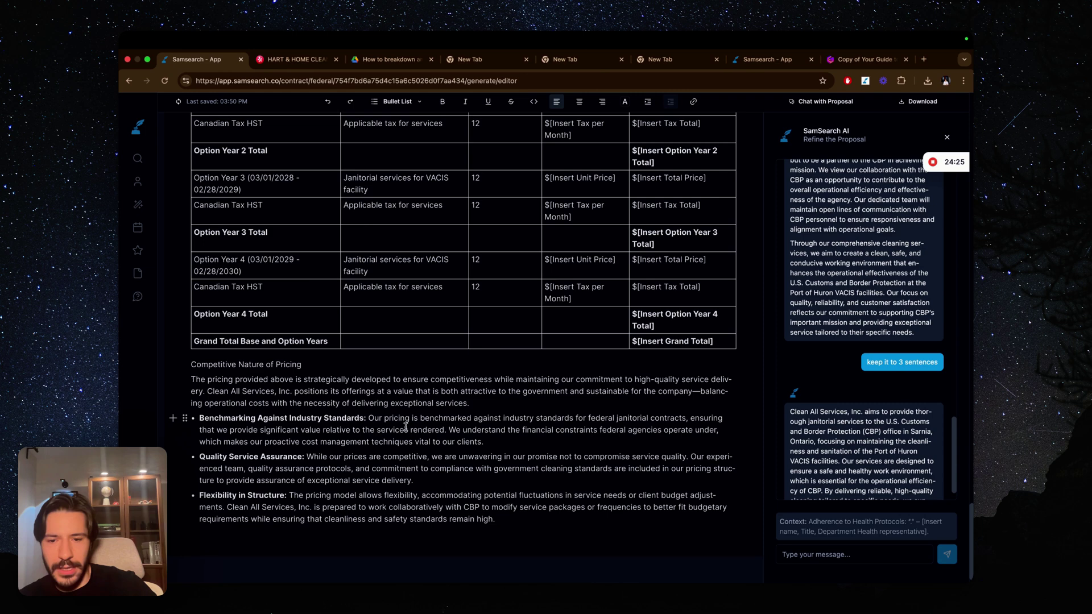
Ask the copilot to summarize the Competitive Nature of Pricing passage and paste its summary over the text and three bullets
triple_click(378, 423)
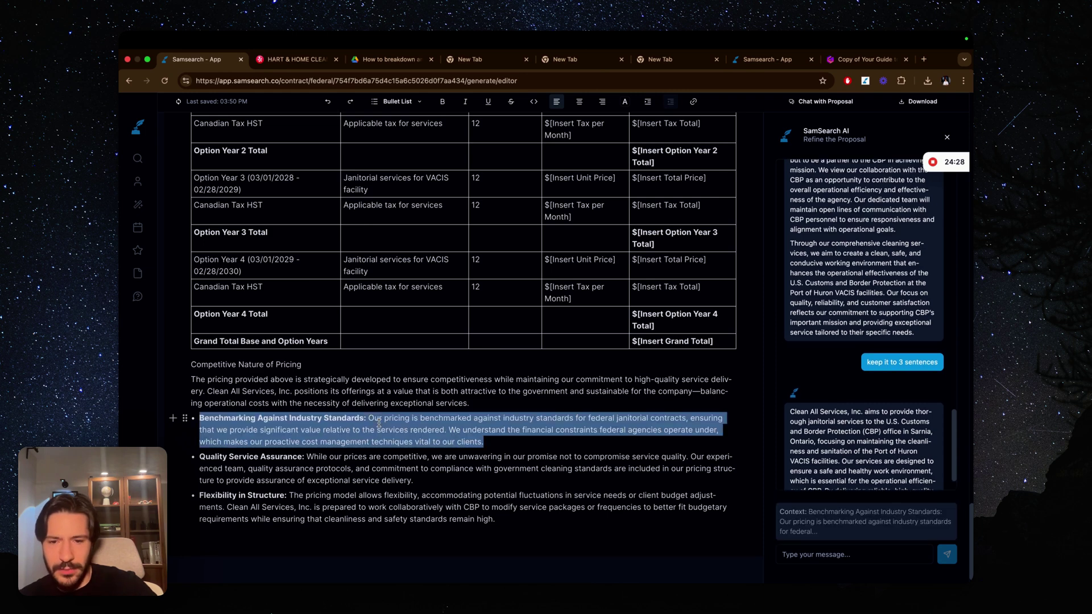
left_click(495, 476)
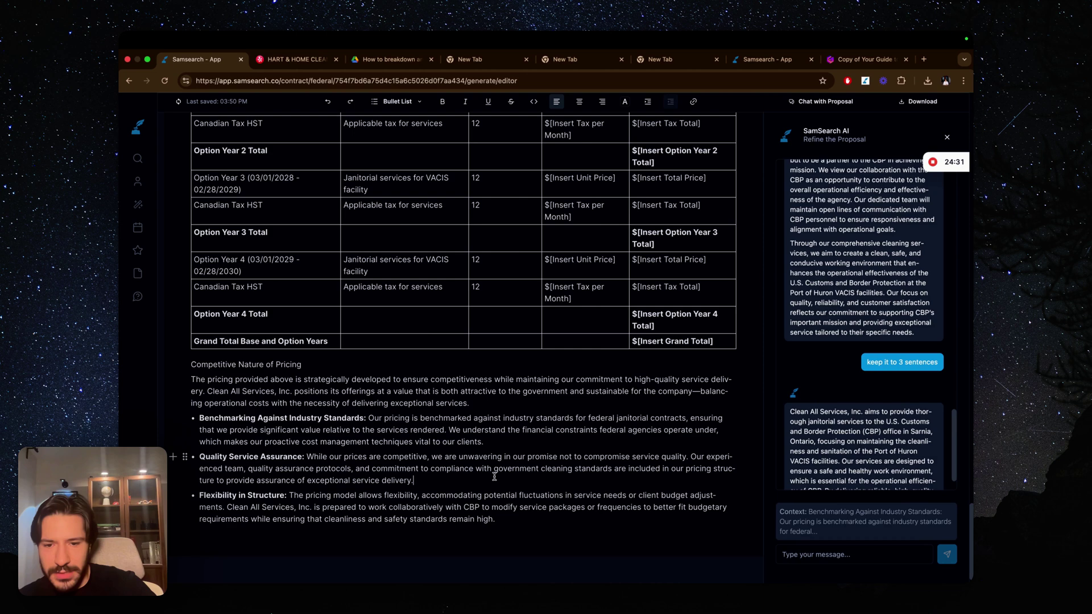
left_click_drag(506, 518, 193, 381)
left_click(819, 551)
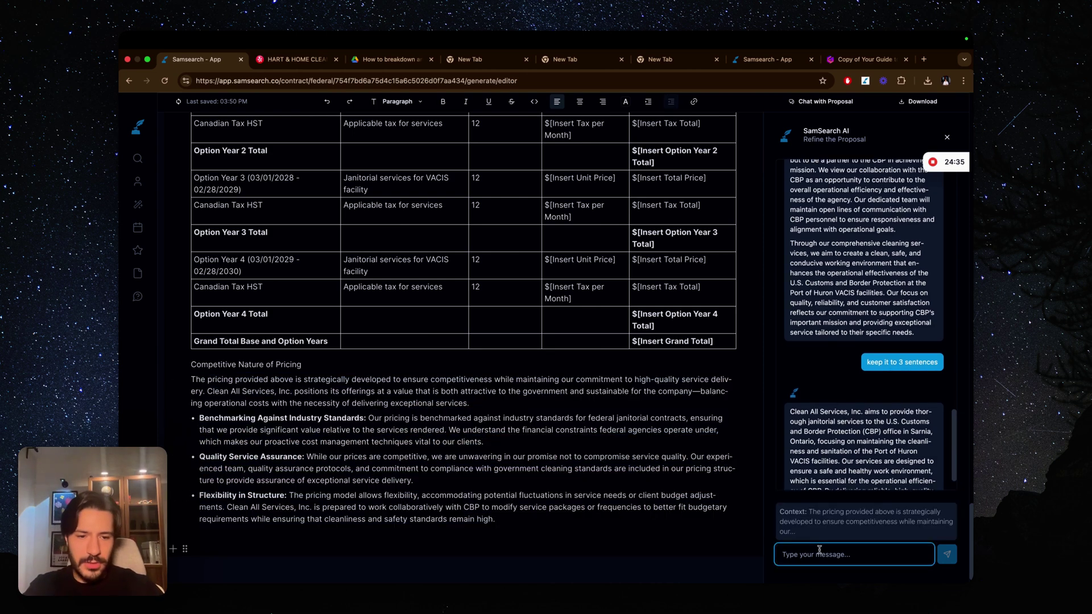
scroll(838, 469, "down", 1)
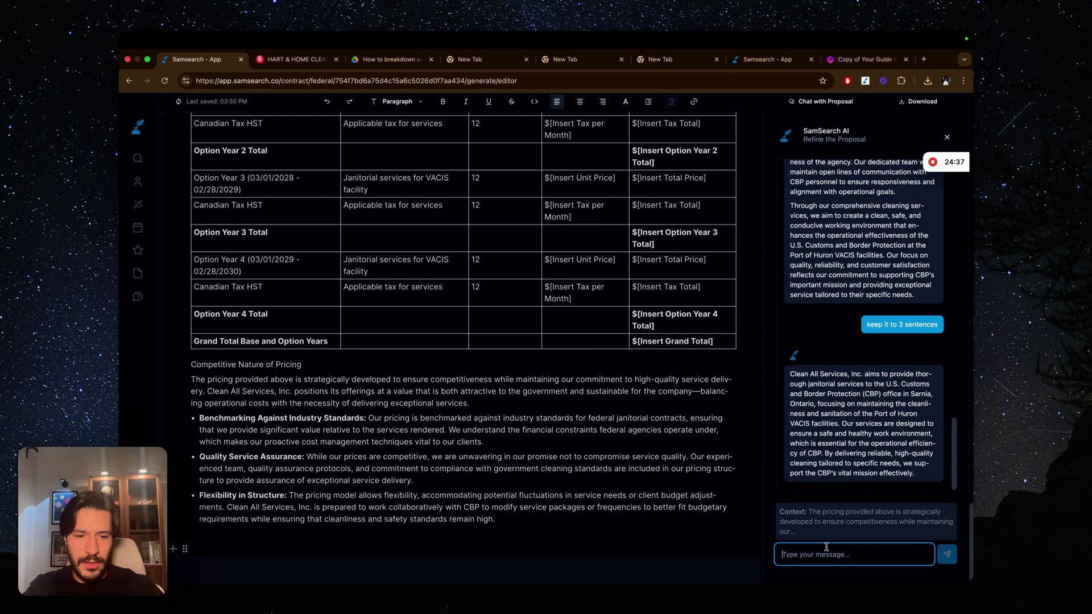
type("summar")
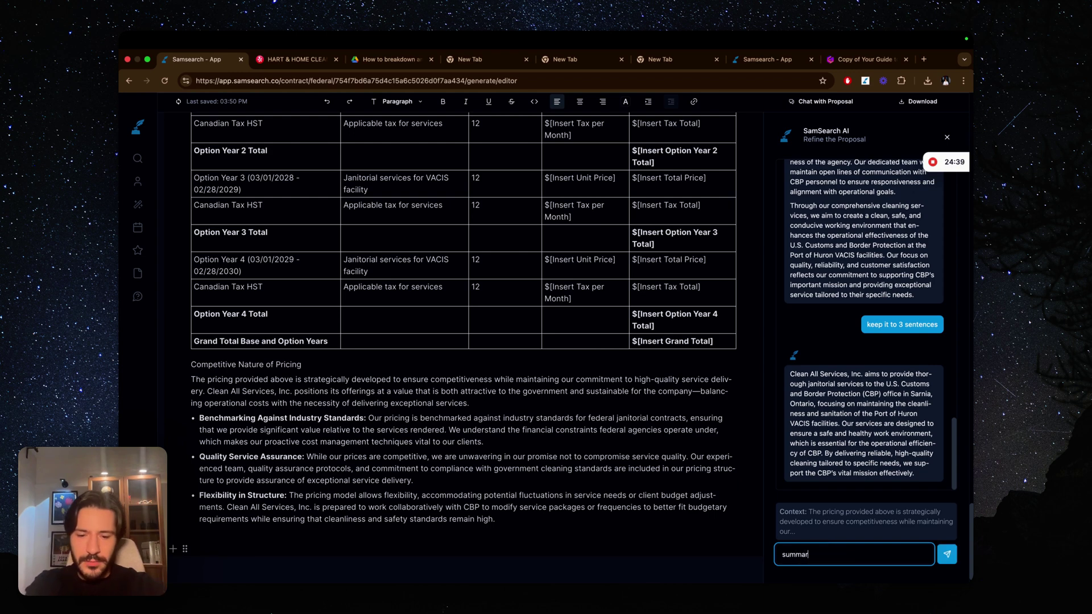
type("ize")
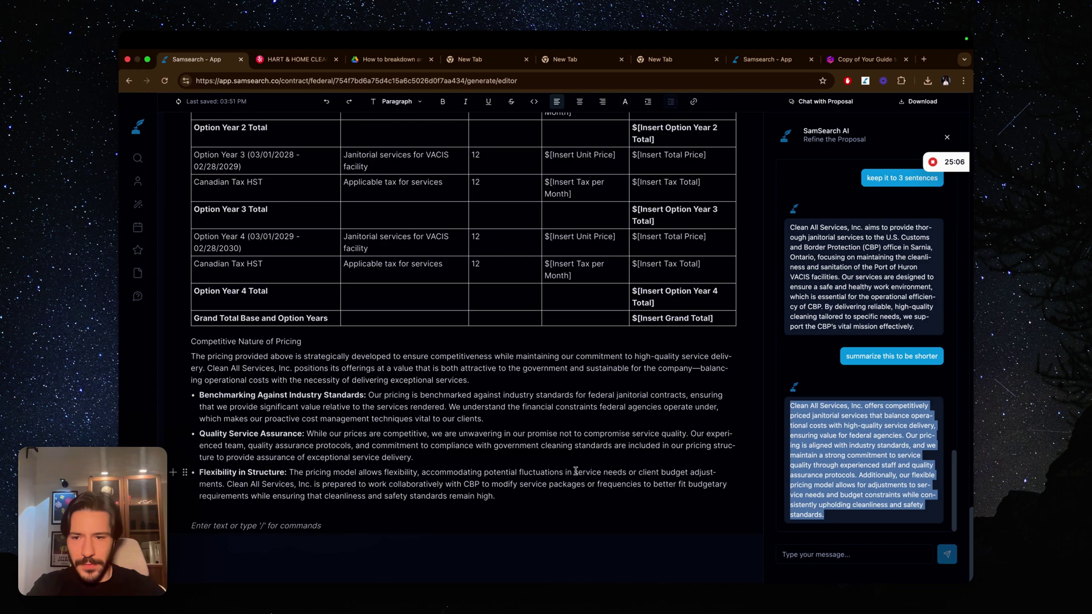
left_click(510, 502)
left_click_drag(510, 502, 192, 351)
type("Clean All Services, Inc. offers competitively priced janitorial services that balance operational costs with high-quality service delivery, ensuring value for federal agencies. Our pricing is aligned with industry standards, and we maintain a strong commitment to service quality through experienced staff and quality assurance protocols. Additionally, our flexible pricing model allows for adjustments to service needs and budget constraints while consistently upholding cleanliness and safety standards.")
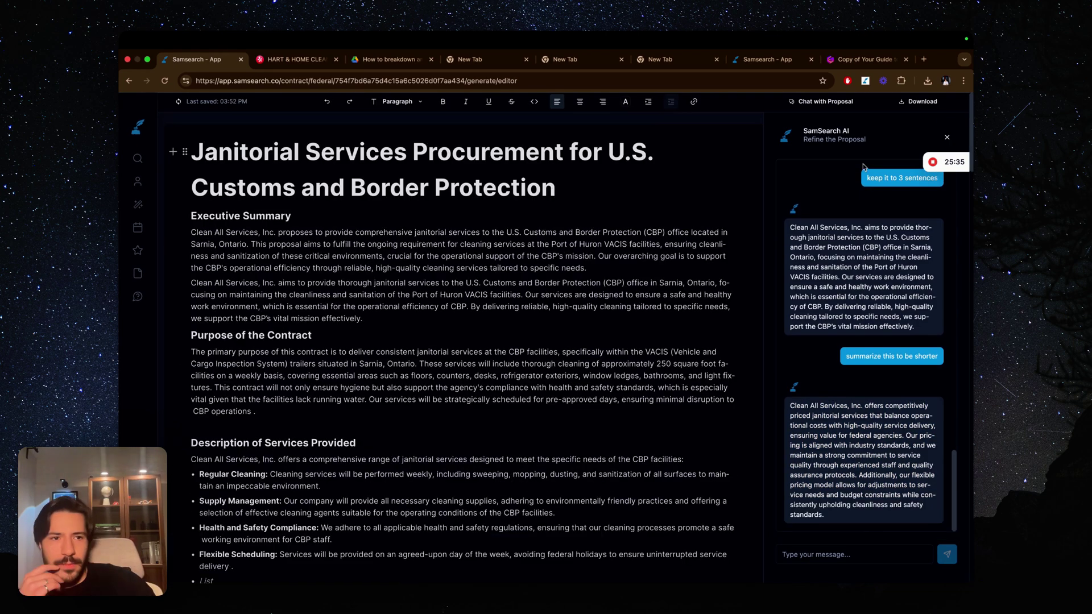
Download the proposal from the top of the editor as the Word file proposal.docx
scroll(706, 244, "down", 5)
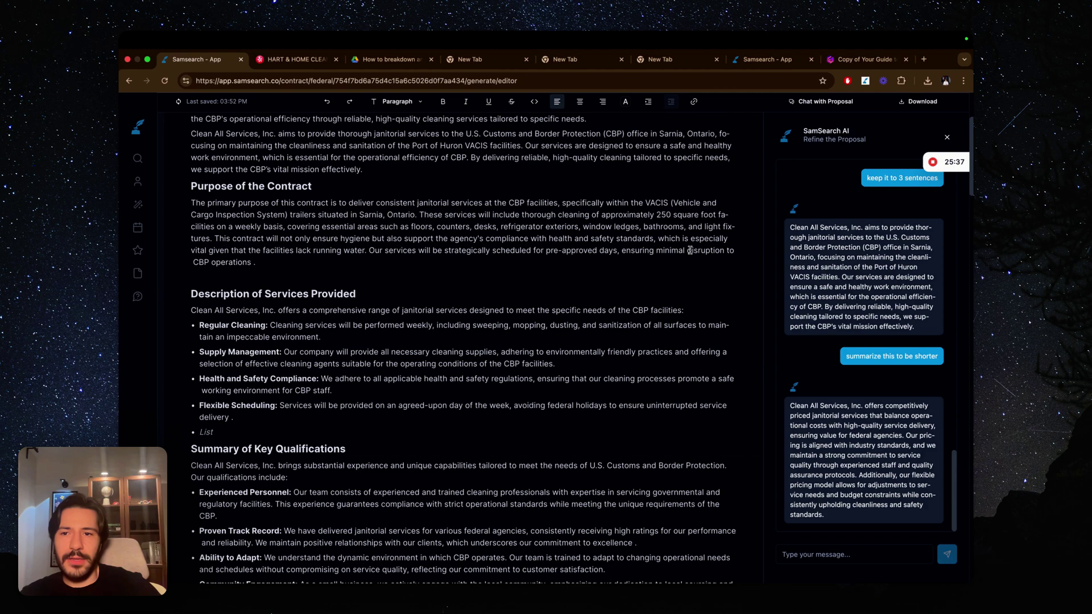
scroll(688, 259, "up", 5)
scroll(685, 264, "down", 3)
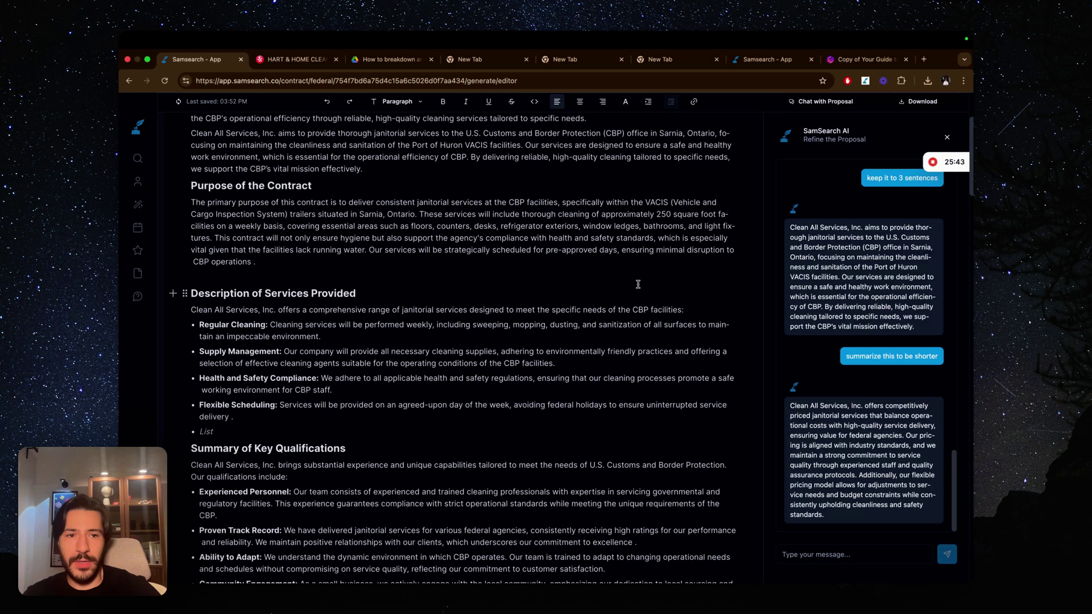
left_click(913, 103)
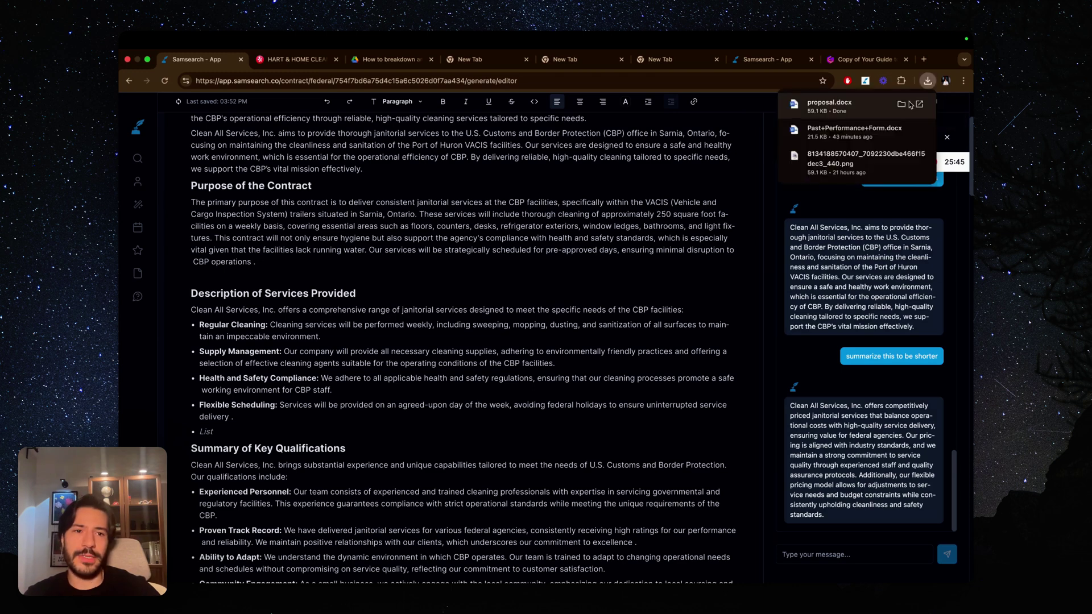